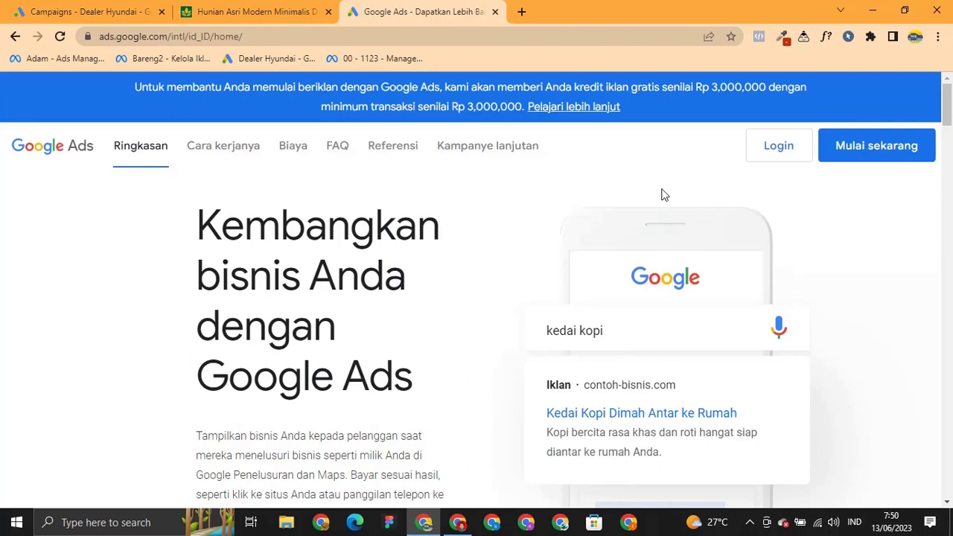
Look over the bogoralamasri.com housing site, then return to the Google Ads tab.
click(245, 12)
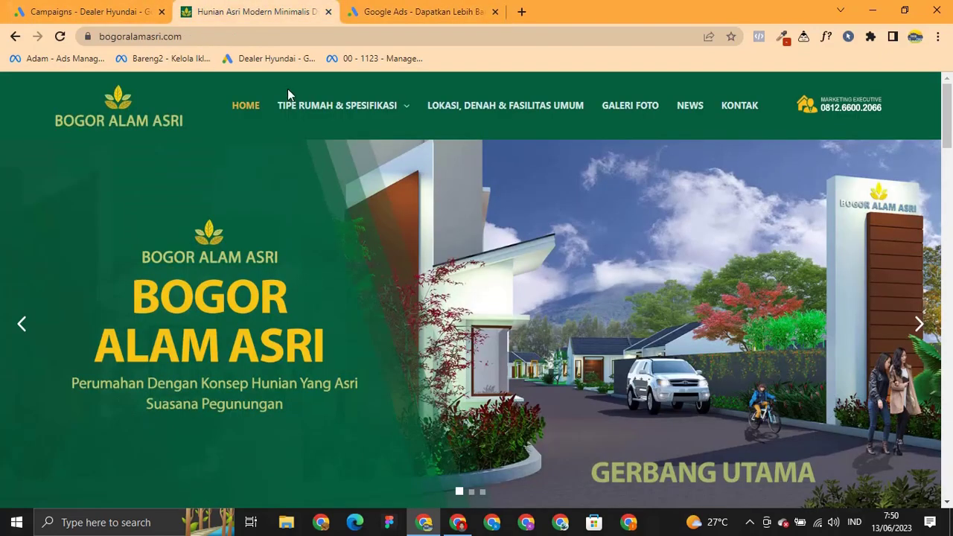
mouse_move(337, 105)
scroll(949, 199, down, 7)
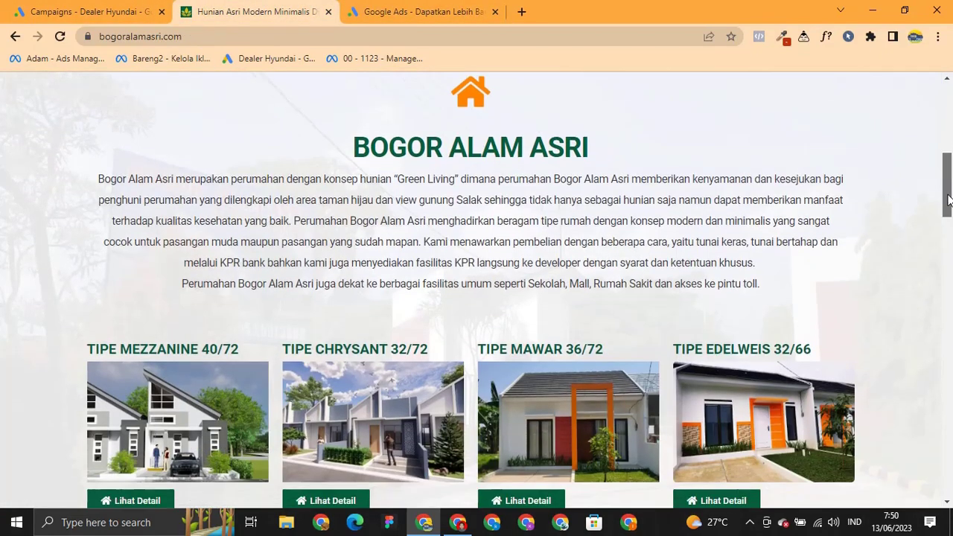
drag(948, 199, 949, 128)
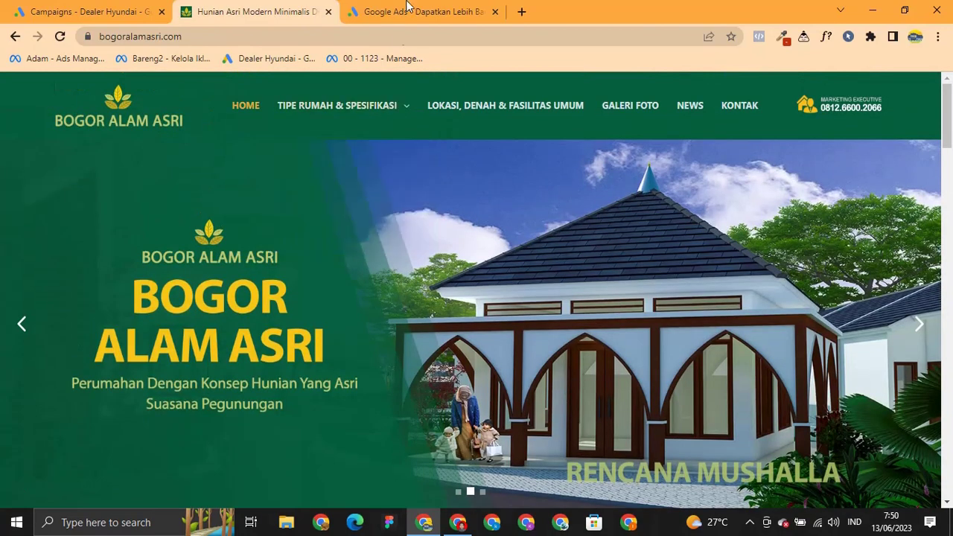
mouse_move(414, 7)
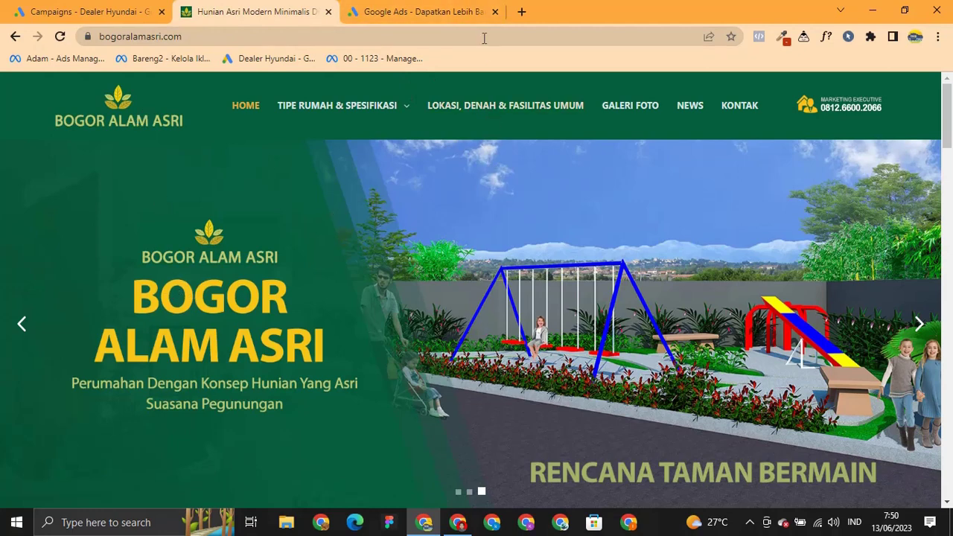
click(476, 12)
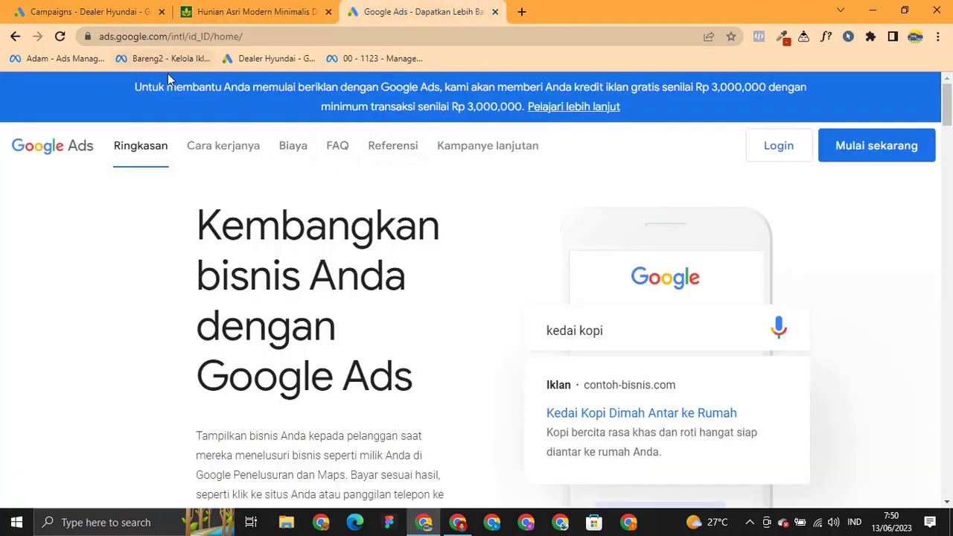
Load ads.google.com in a fresh tab and close the duplicate Google Ads tab.
click(113, 35)
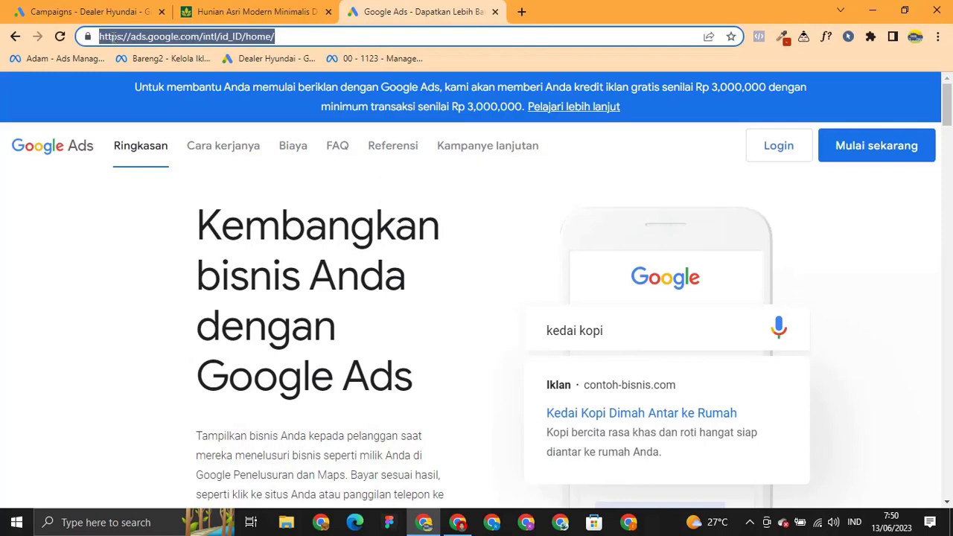
click(303, 36)
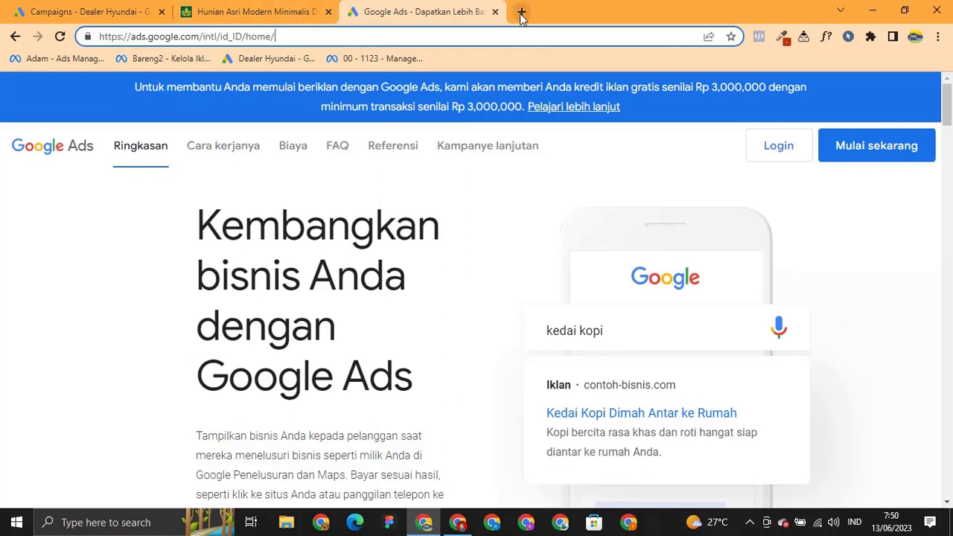
click(522, 12)
click(530, 36)
text(ads.google)
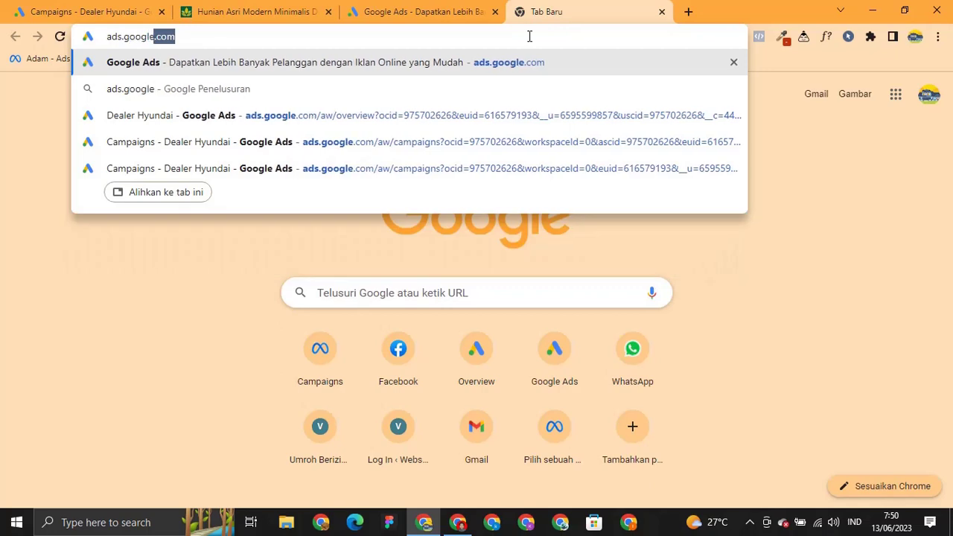
key(Return)
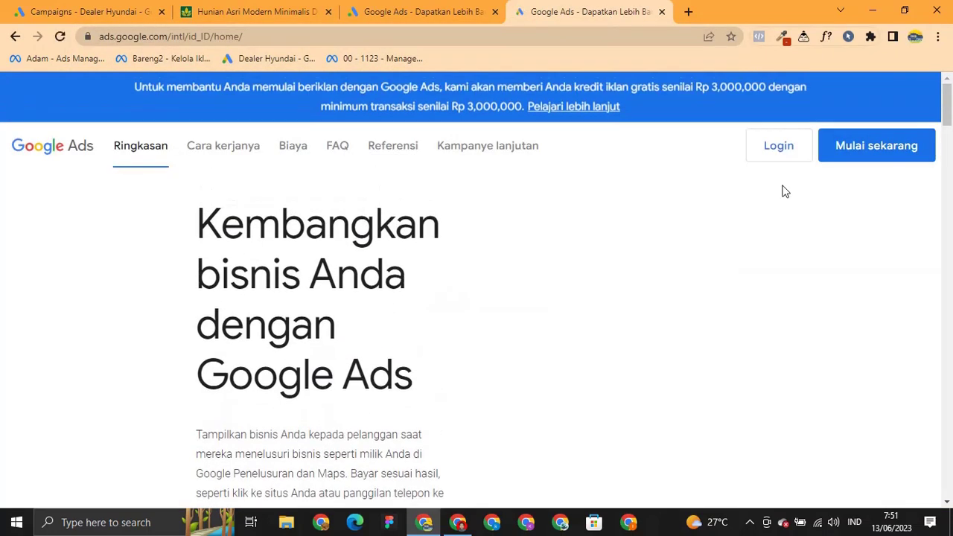
click(470, 8)
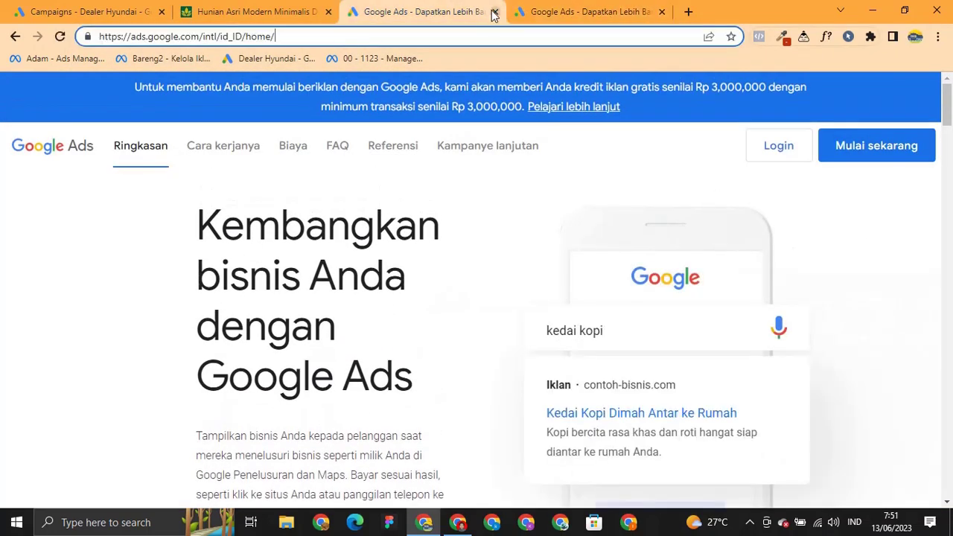
click(495, 11)
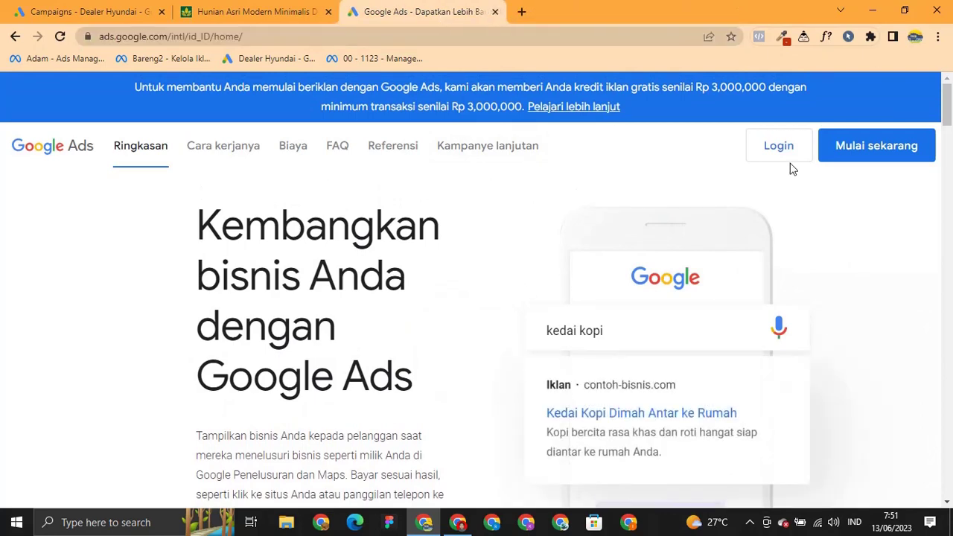
Choose Mulai sekarang and browse the Google Ads account chooser.
click(856, 161)
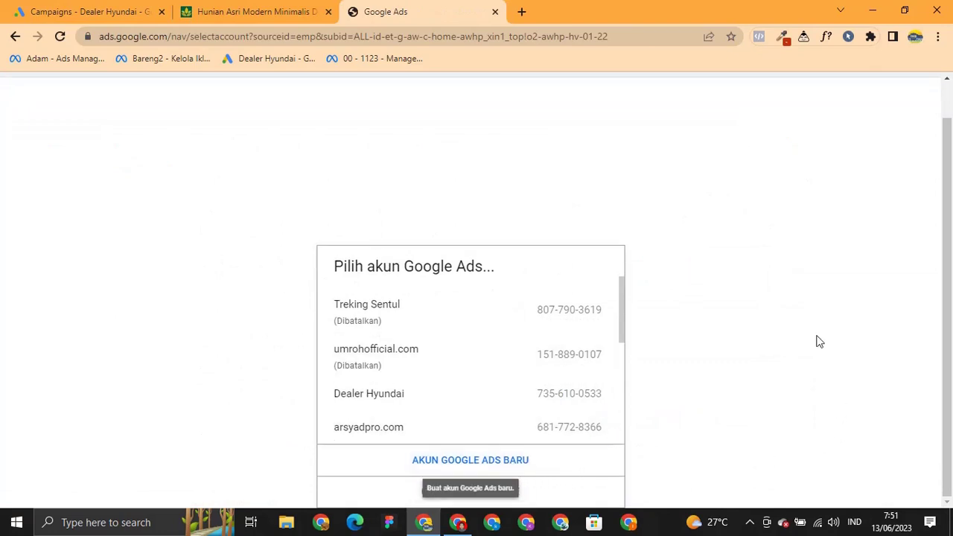
scroll(551, 352, down, 1)
scroll(538, 372, up, 1)
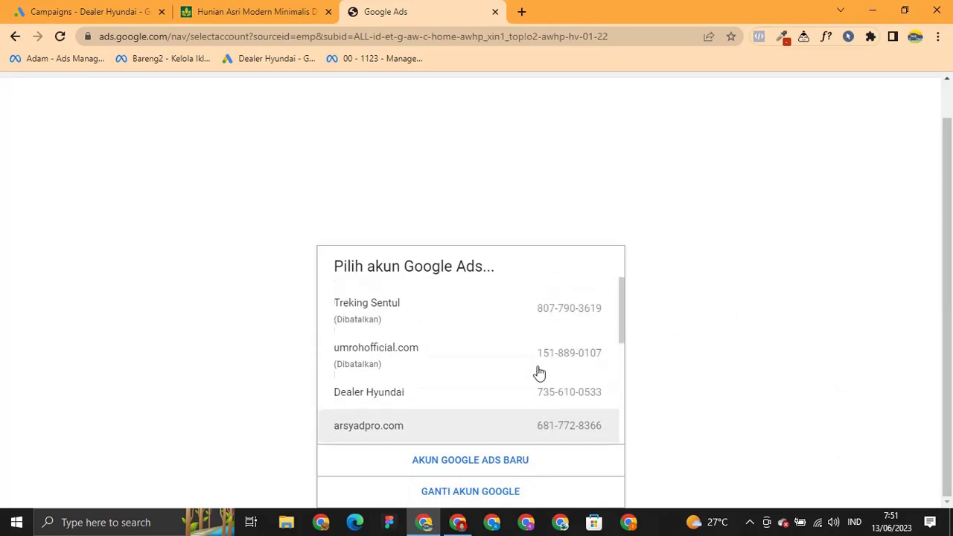
scroll(539, 372, down, 5)
scroll(525, 376, up, 3)
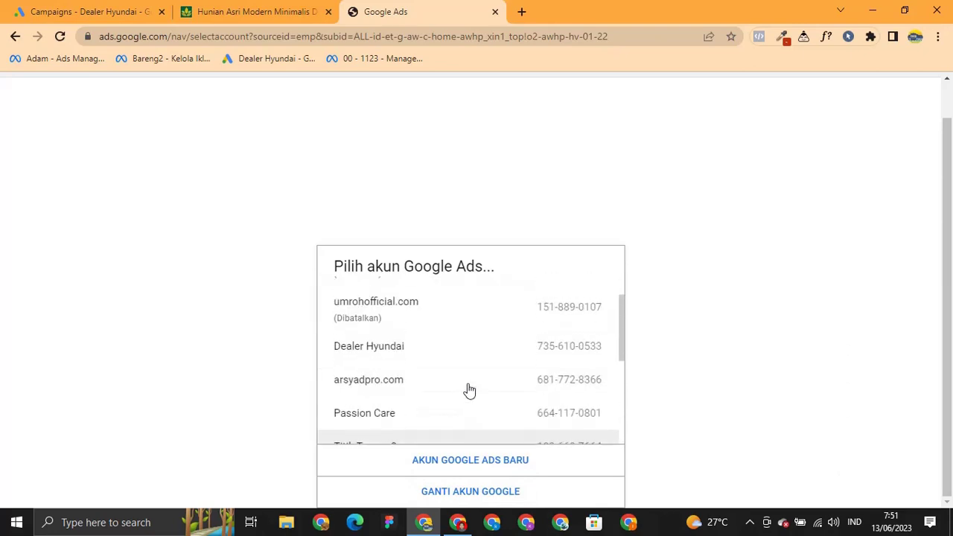
Open the Dealer Hyundai account, dismiss the alert banner, and view its Kampanye list.
click(416, 354)
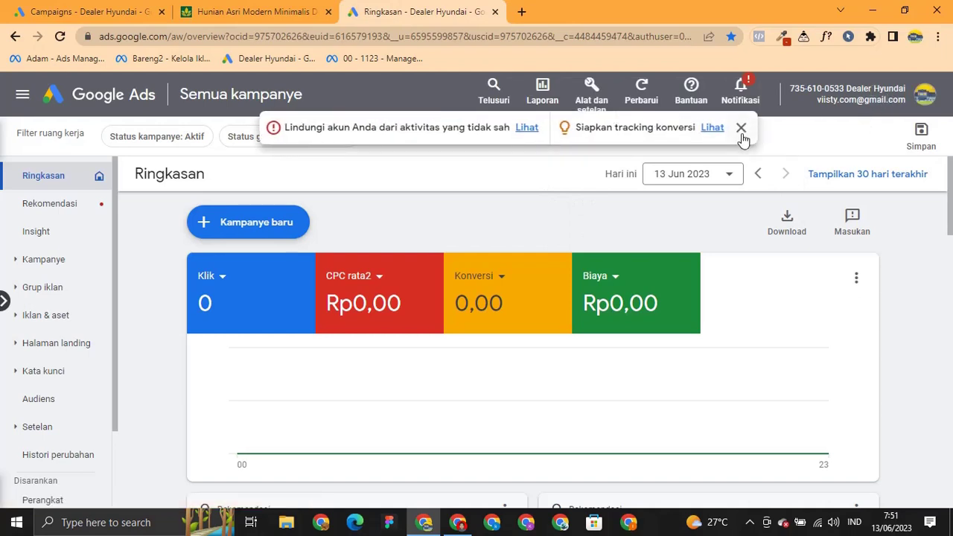
click(741, 129)
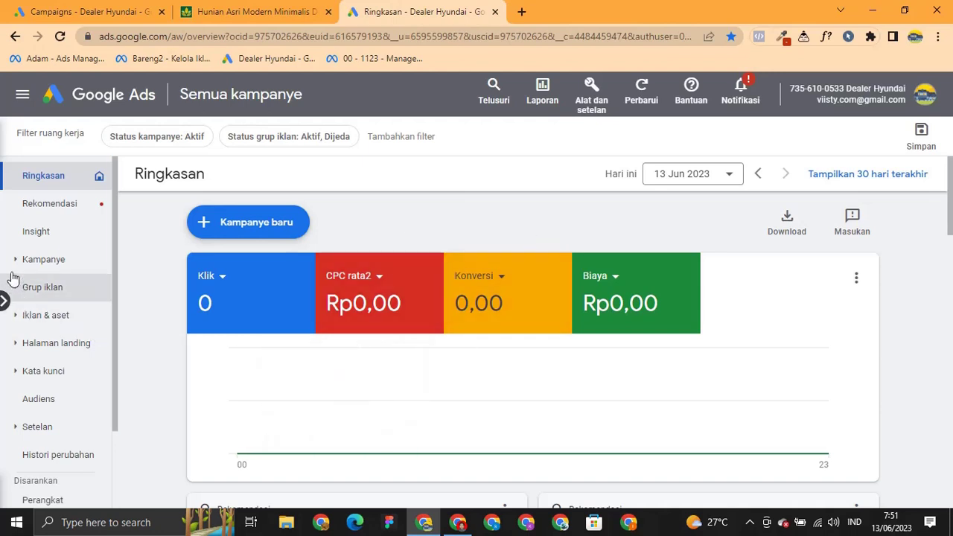
click(42, 267)
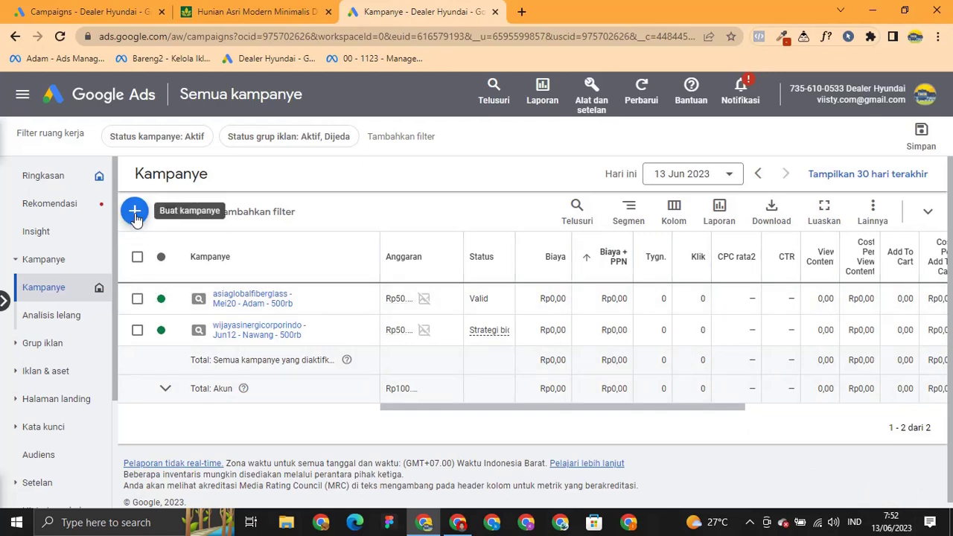
click(246, 12)
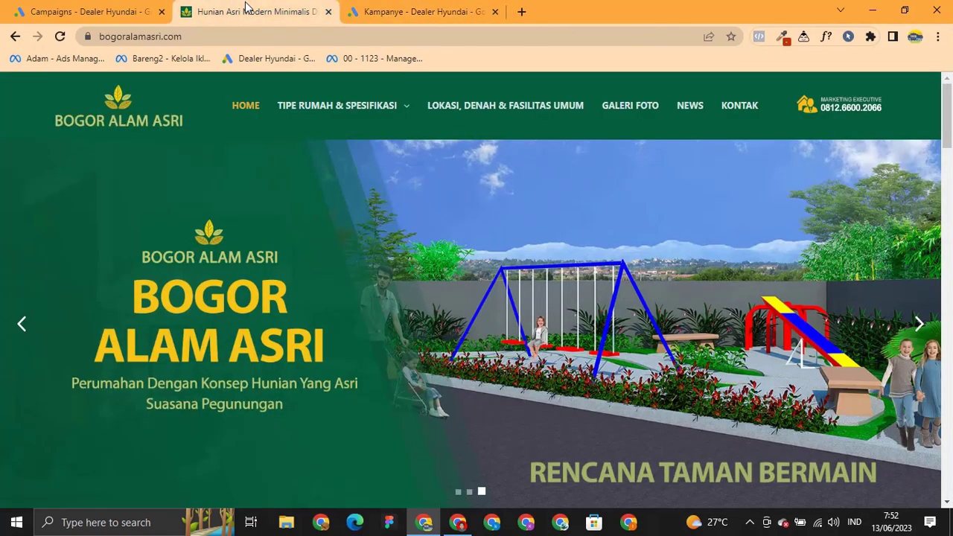
click(383, 11)
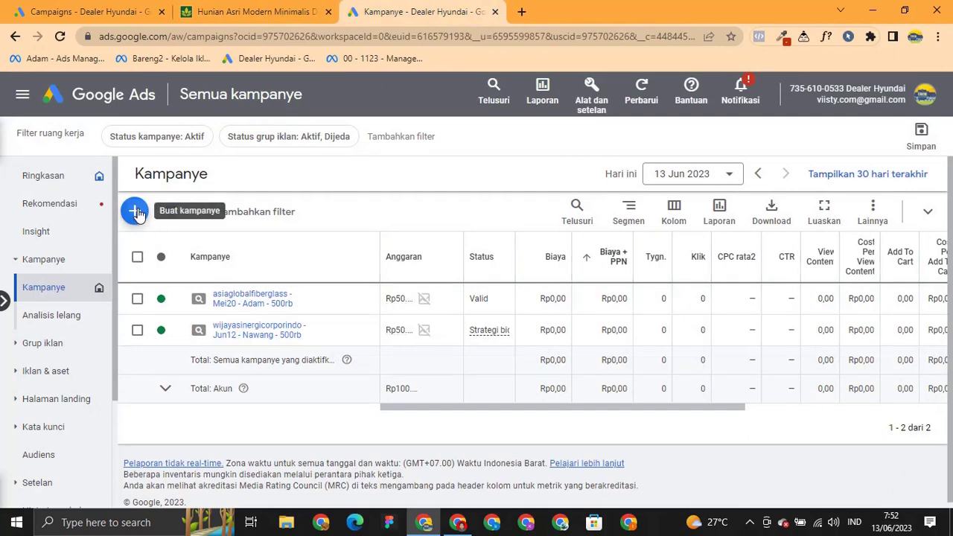
click(135, 212)
Start a Kampanye baru using 'Buat kampanye tanpa panduan sasaran' and review the campaign types.
click(195, 234)
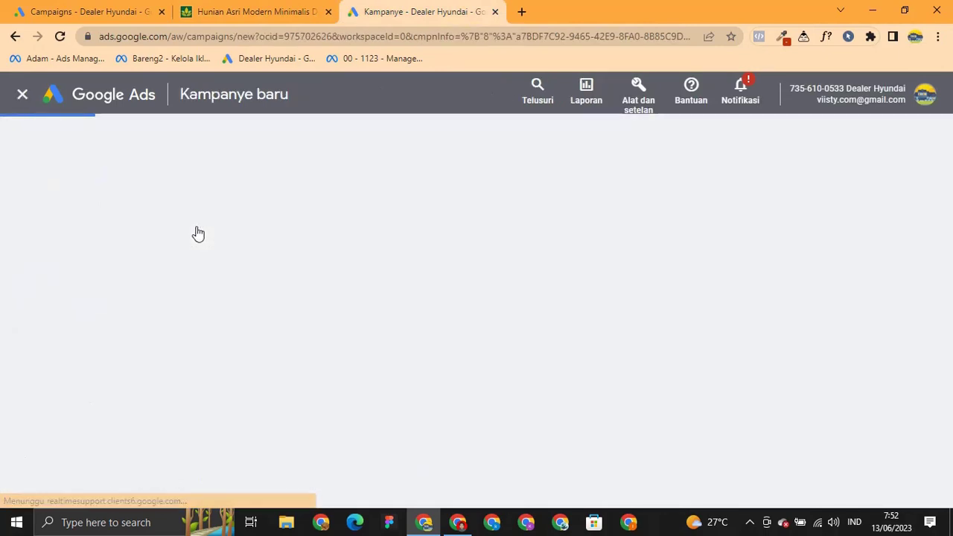
scroll(107, 315, down, 1)
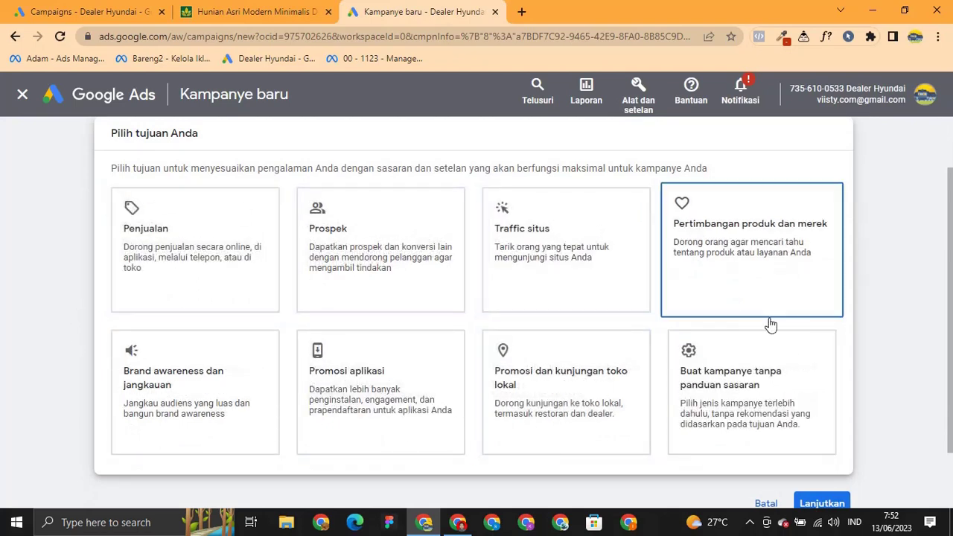
click(780, 379)
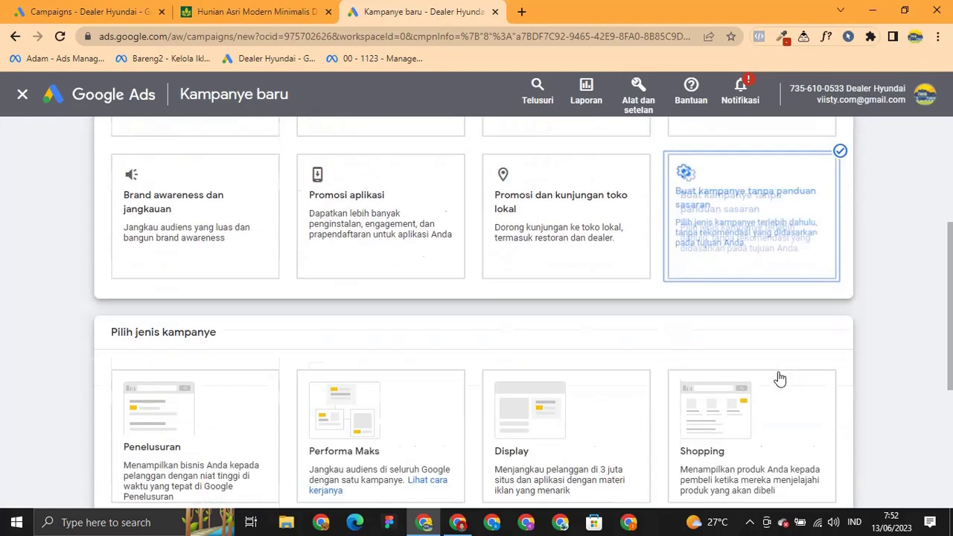
scroll(779, 379, up, 6)
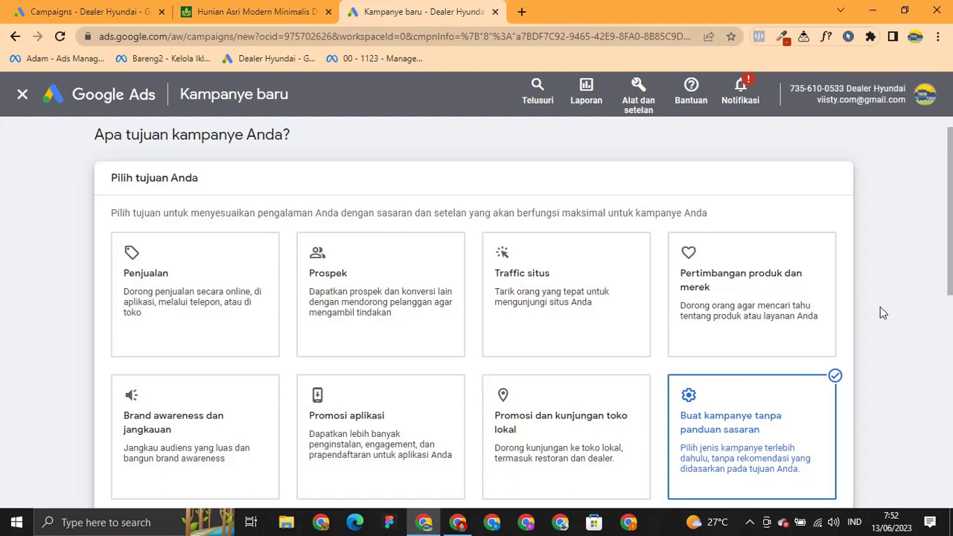
scroll(880, 307, down, 2)
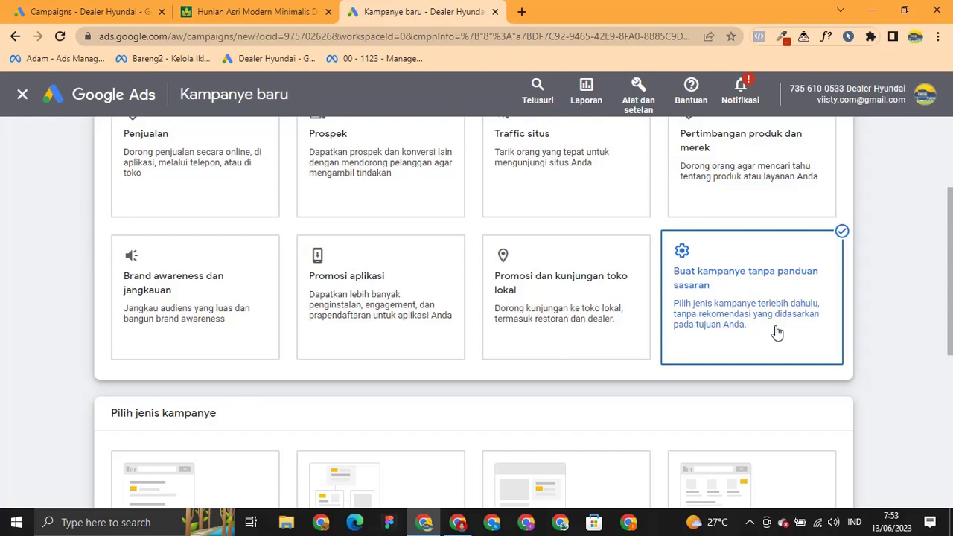
scroll(803, 341, down, 3)
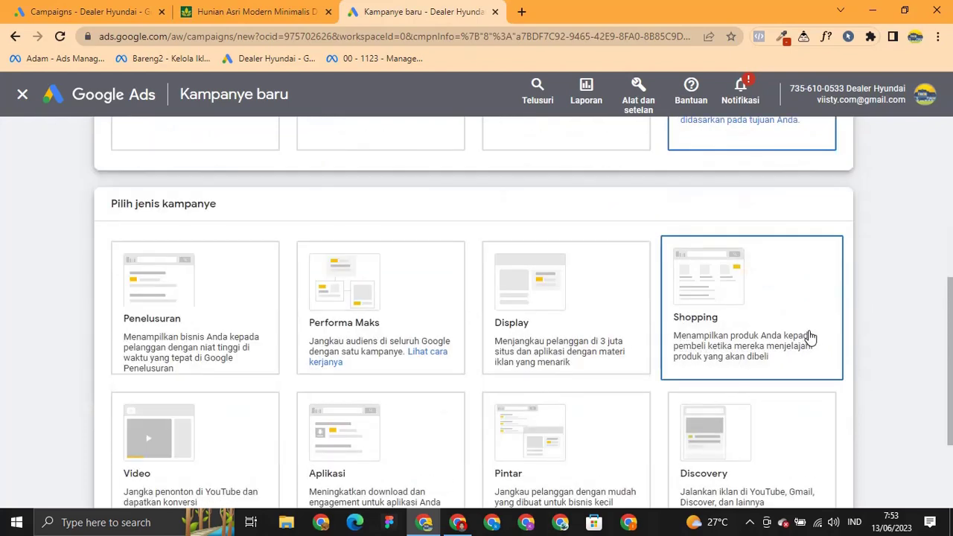
scroll(810, 337, down, 1)
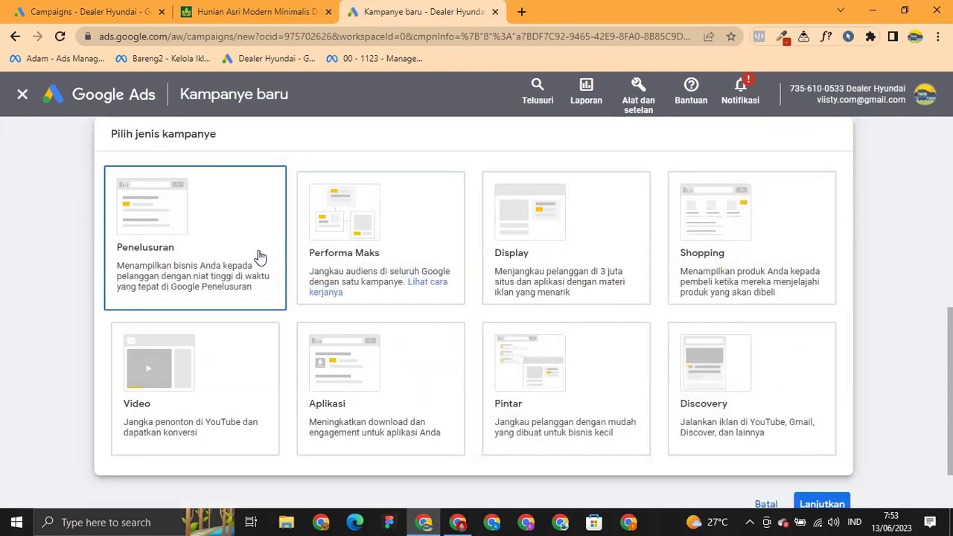
click(522, 12)
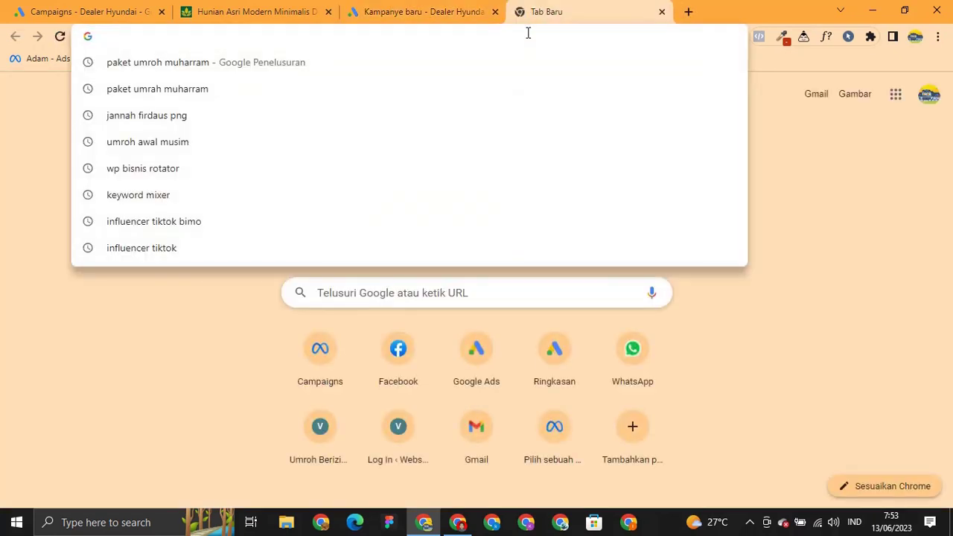
Search Google for 'rumah murah bogor' and review the sponsored housing ads.
text(rumah )
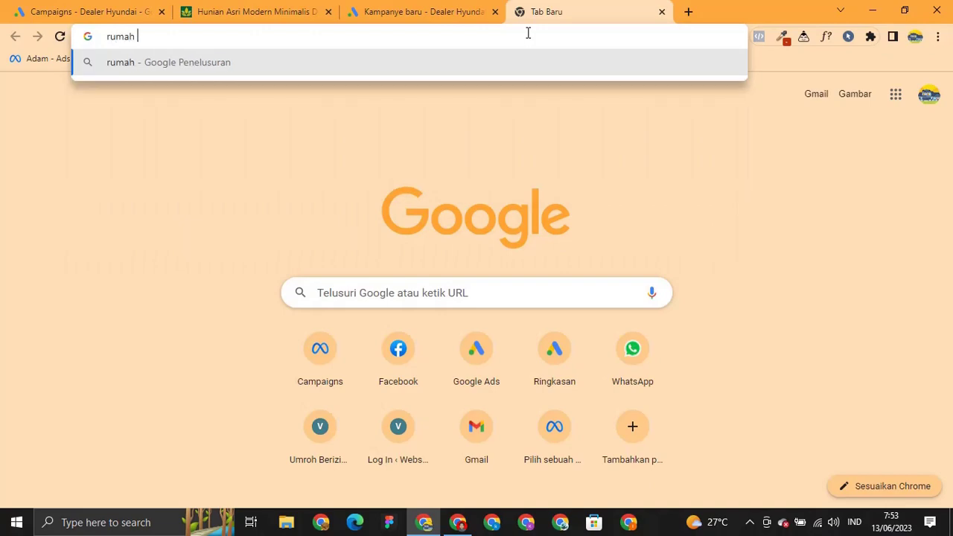
text(murah bogor)
key(Return)
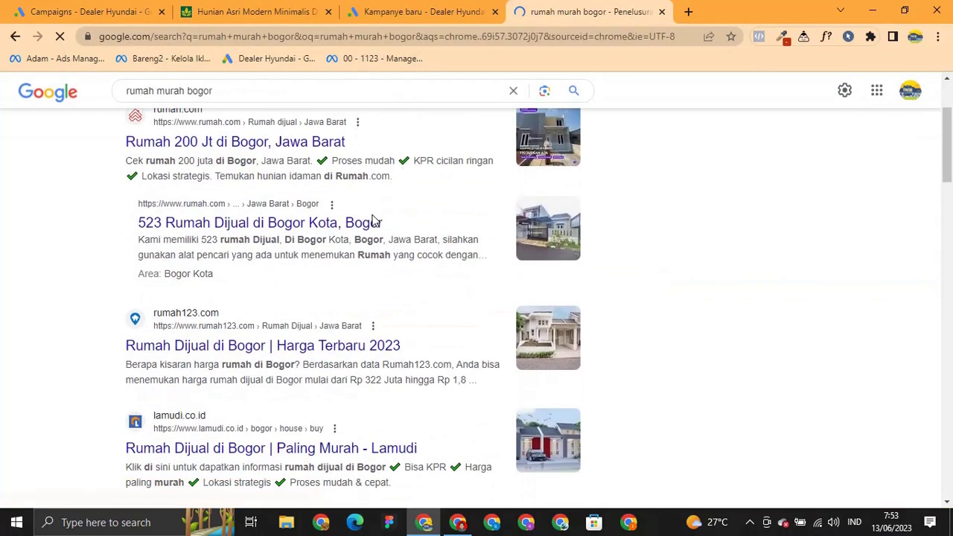
scroll(227, 231, down, 15)
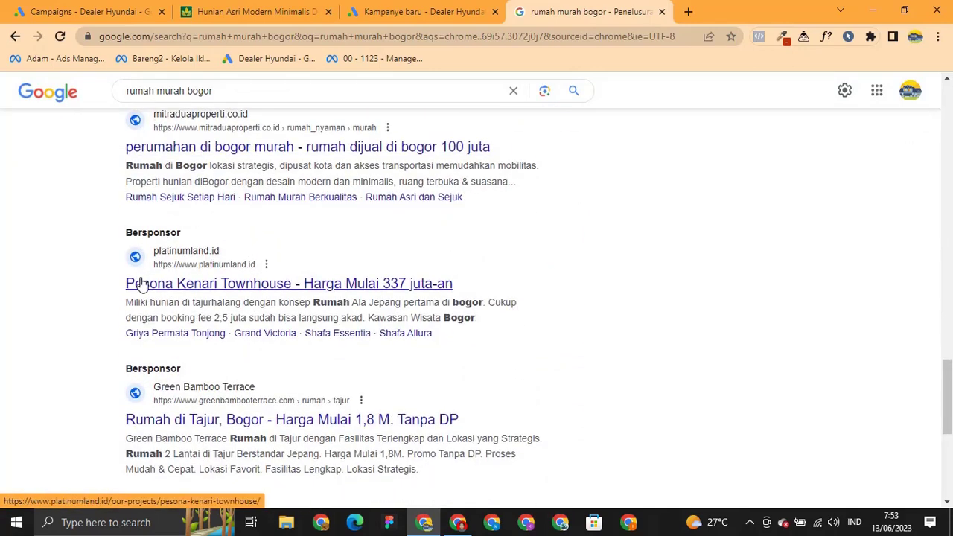
scroll(188, 377, down, 1)
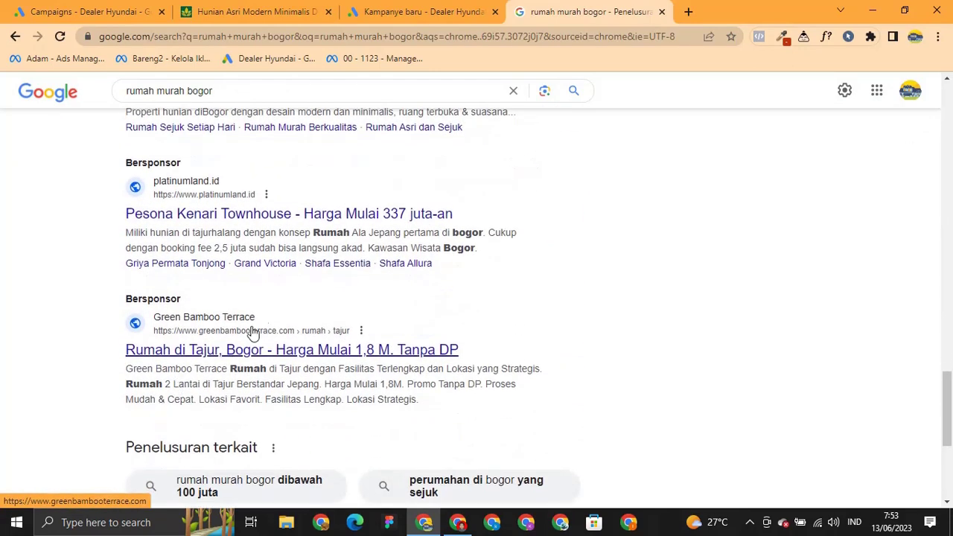
click(420, 11)
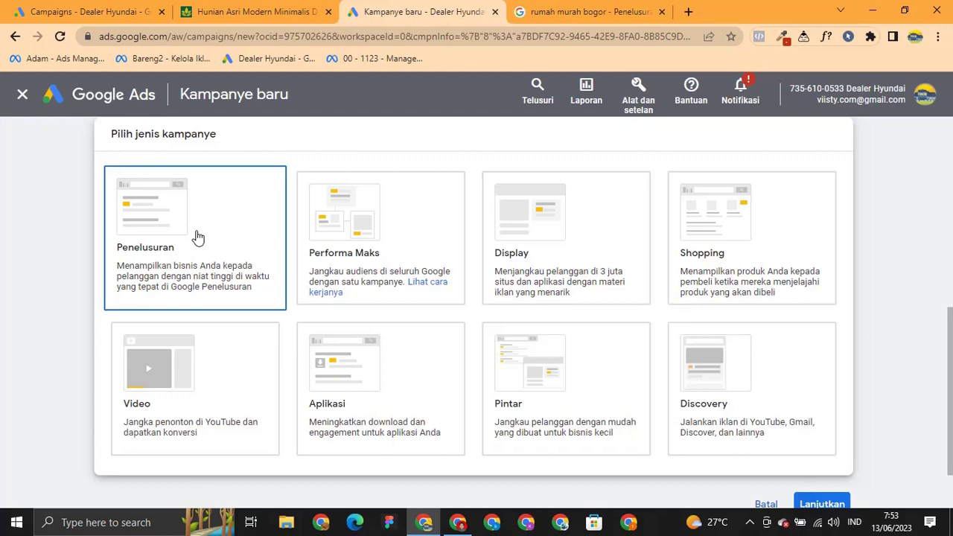
scroll(198, 237, down, 4)
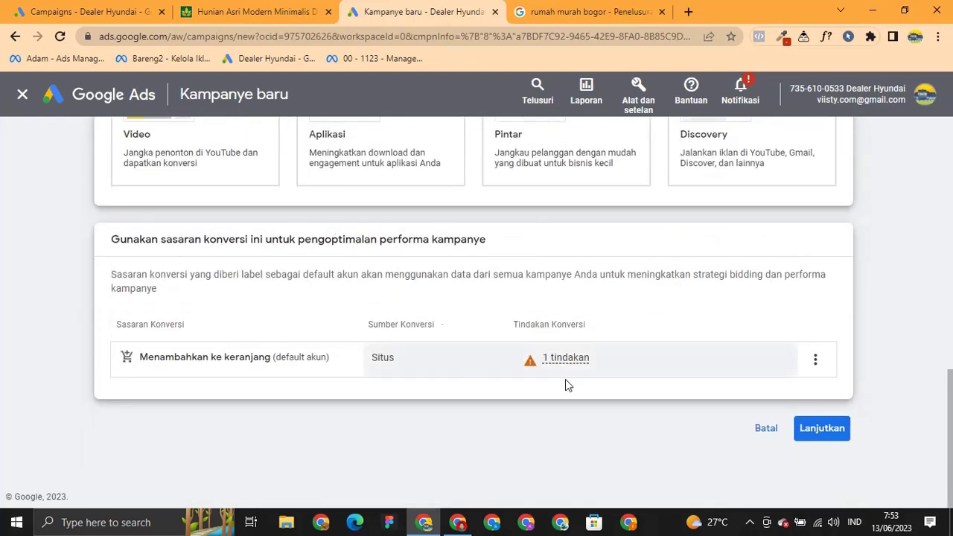
click(822, 430)
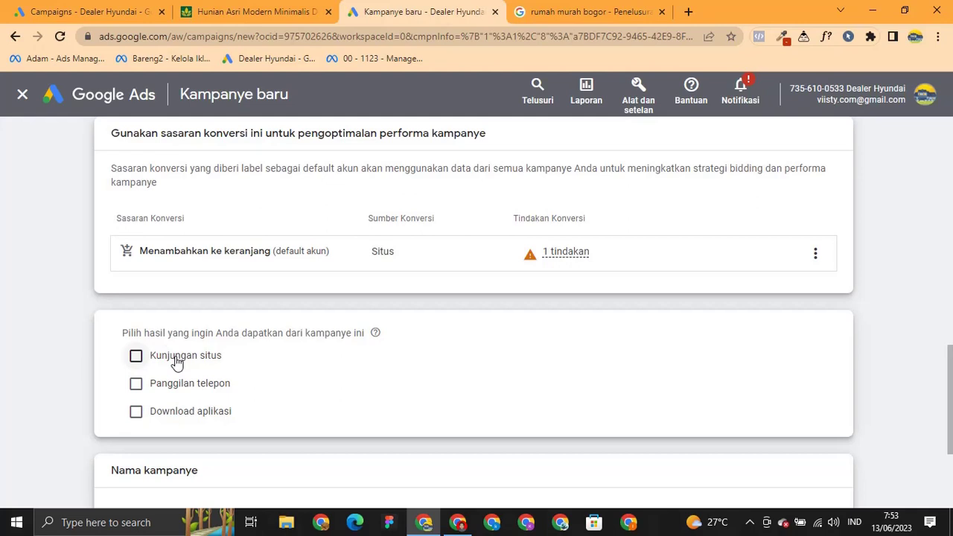
click(176, 363)
click(136, 434)
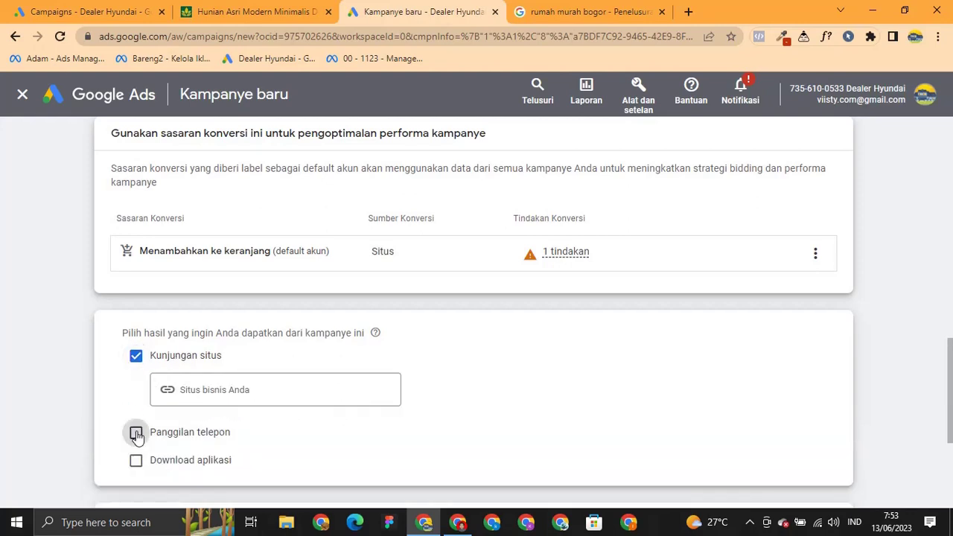
scroll(180, 403, down, 2)
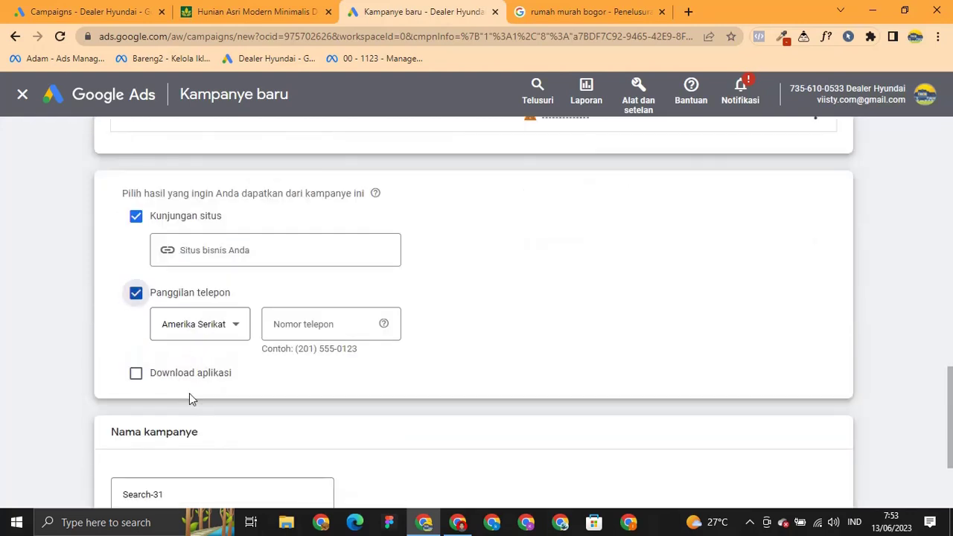
scroll(189, 394, up, 1)
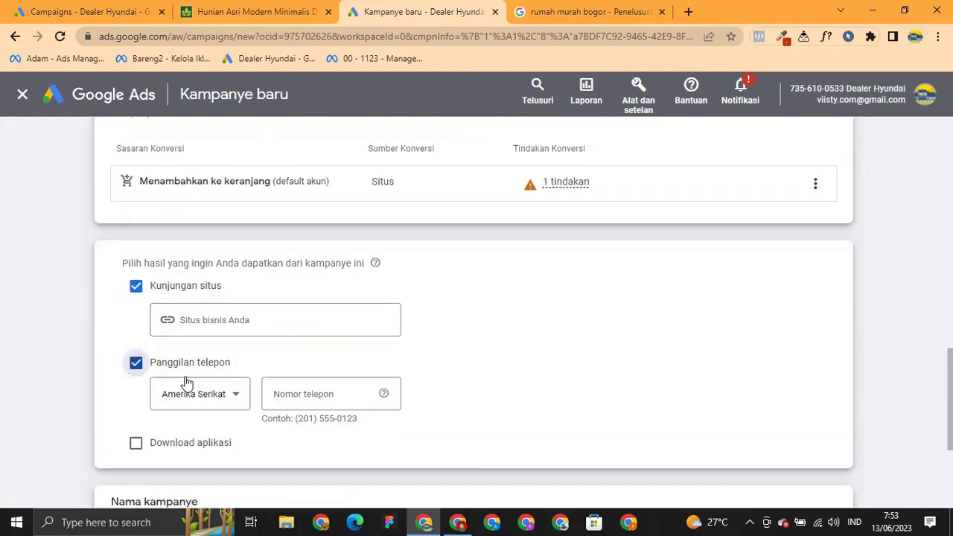
click(136, 365)
click(222, 323)
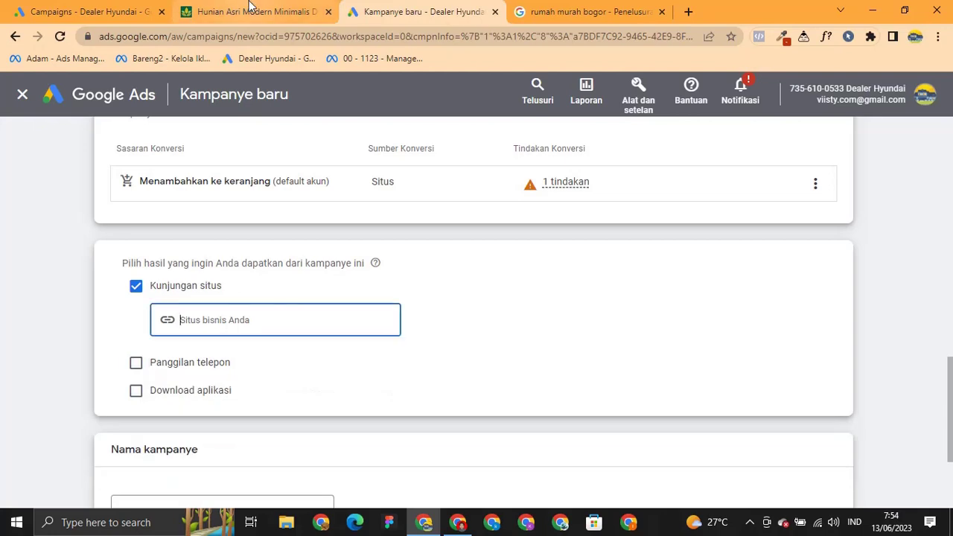
click(255, 12)
click(238, 37)
key(ctrl+c)
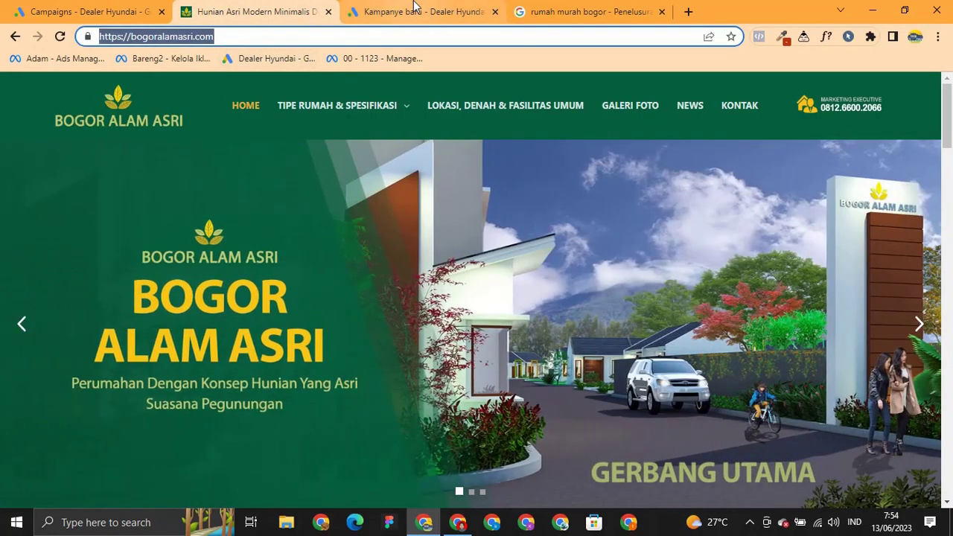
click(414, 4)
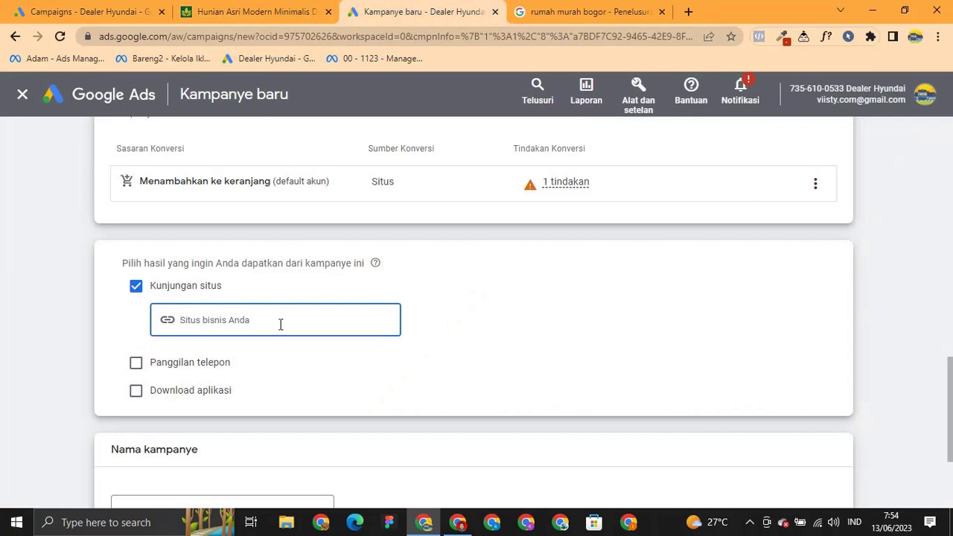
key(ctrl+v)
click(387, 359)
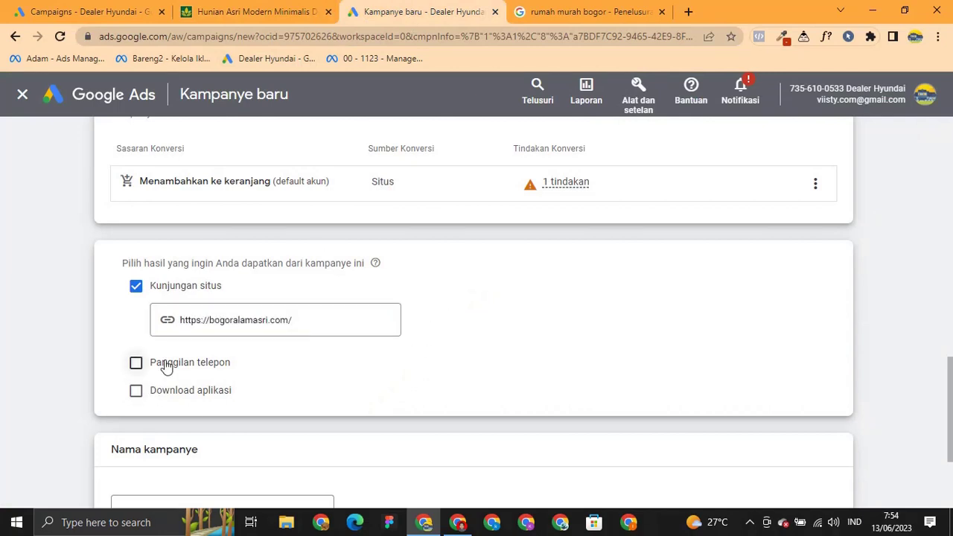
Add Panggilan telepon as a result with the business phone number and country Indonesia.
click(135, 362)
click(321, 390)
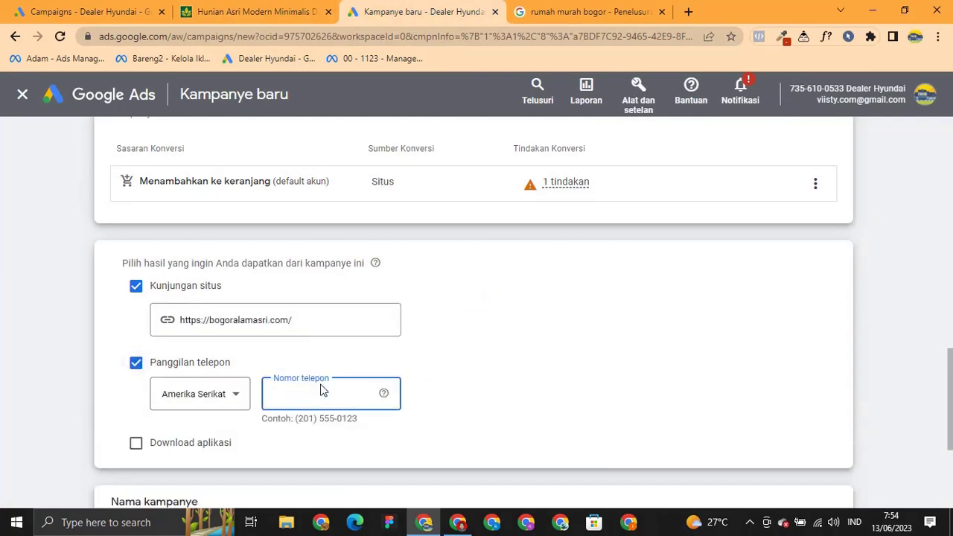
click(222, 403)
scroll(241, 347, down, 3)
scroll(240, 347, down, 9)
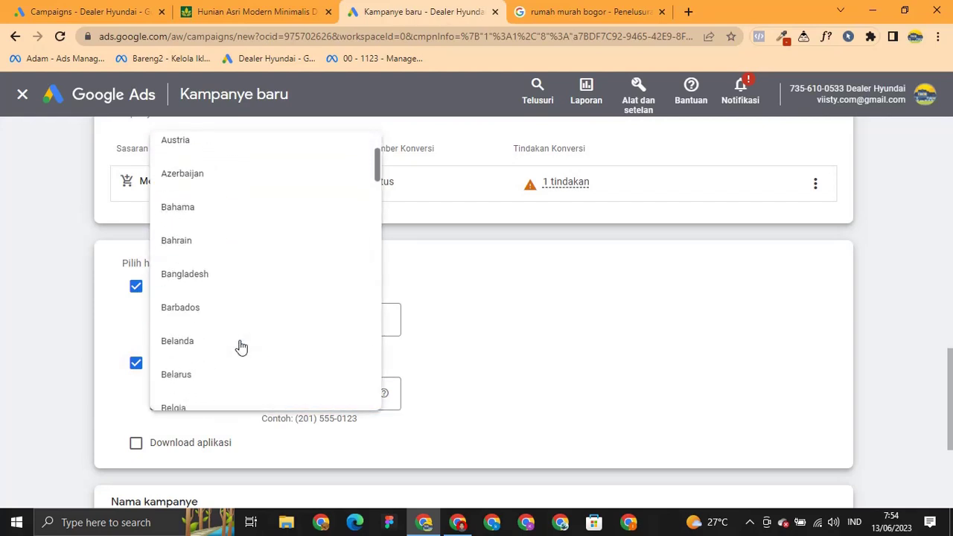
scroll(237, 338, down, 10)
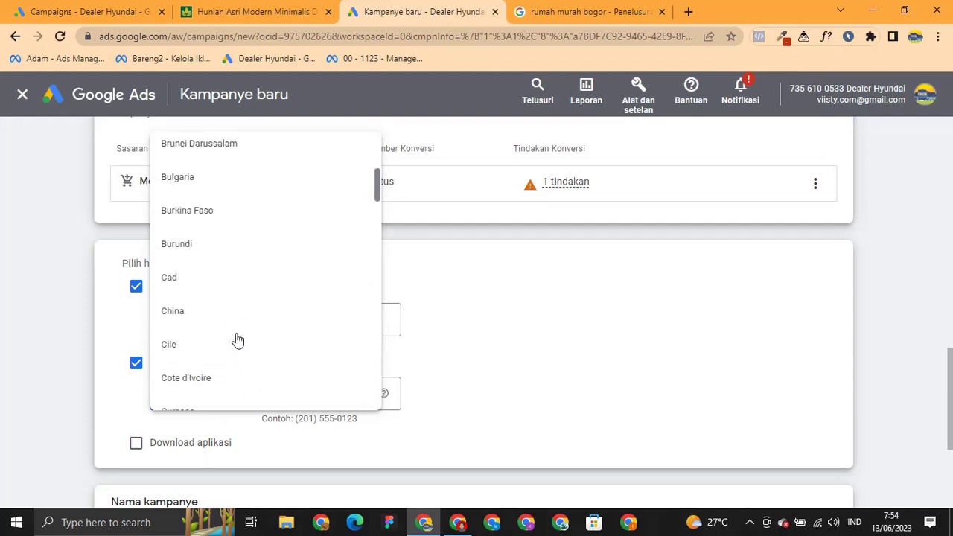
scroll(216, 296, down, 7)
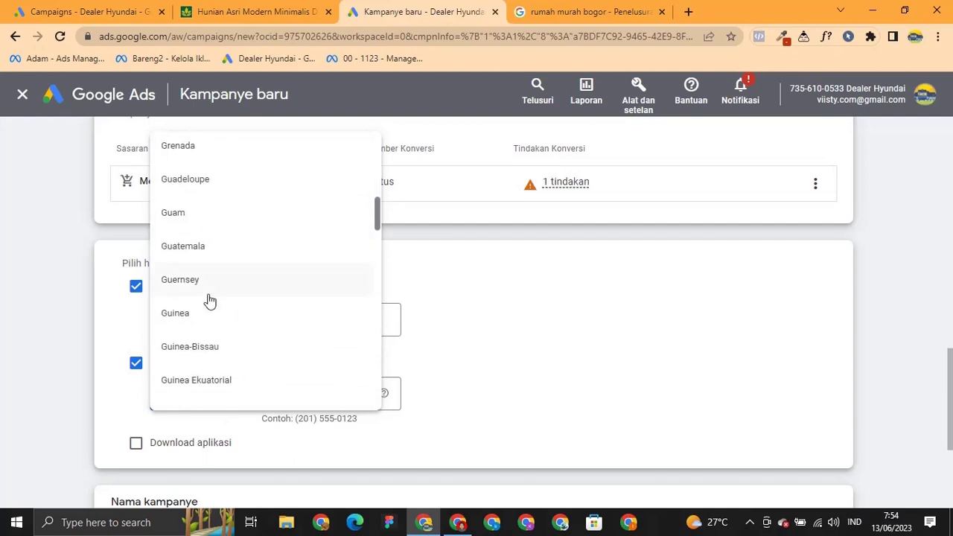
scroll(201, 303, down, 2)
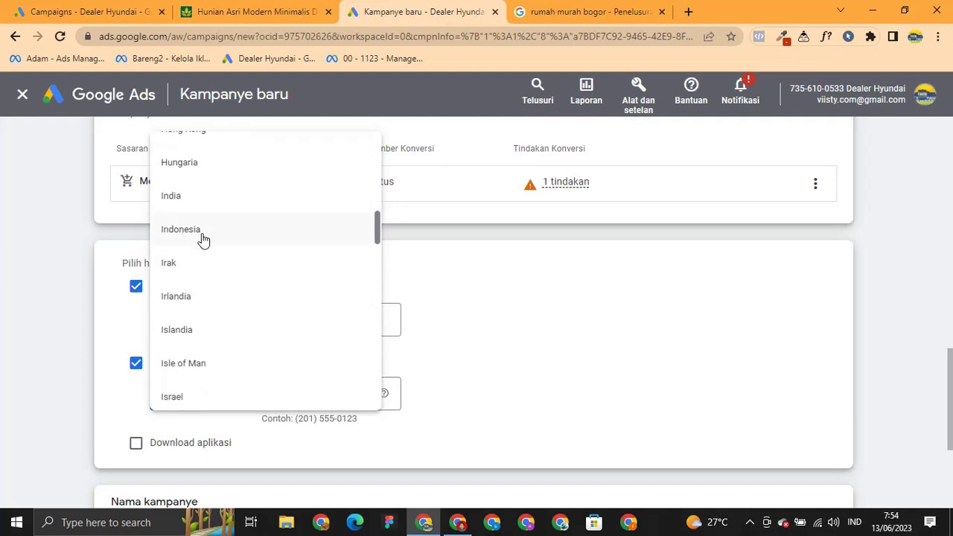
click(204, 238)
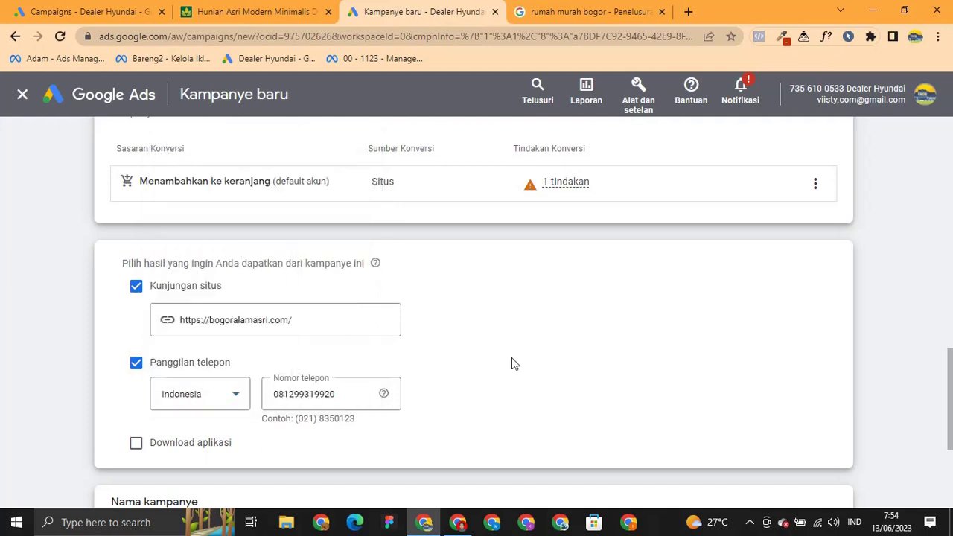
scroll(514, 353, down, 3)
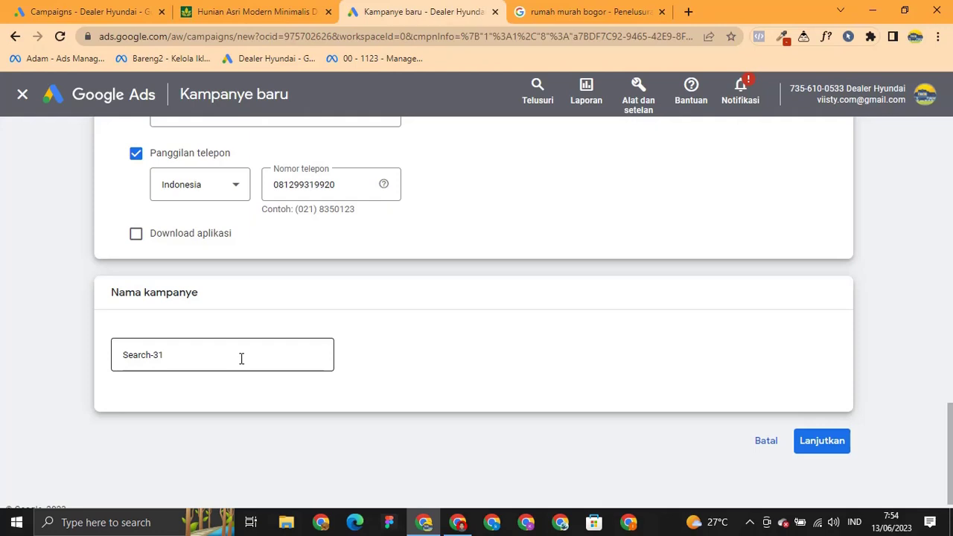
scroll(249, 287, up, 3)
Replace Search-31 with 'bogoralamasri - Jun13 - ' plus the manager's name and ' - 500rb'.
double_click(232, 319)
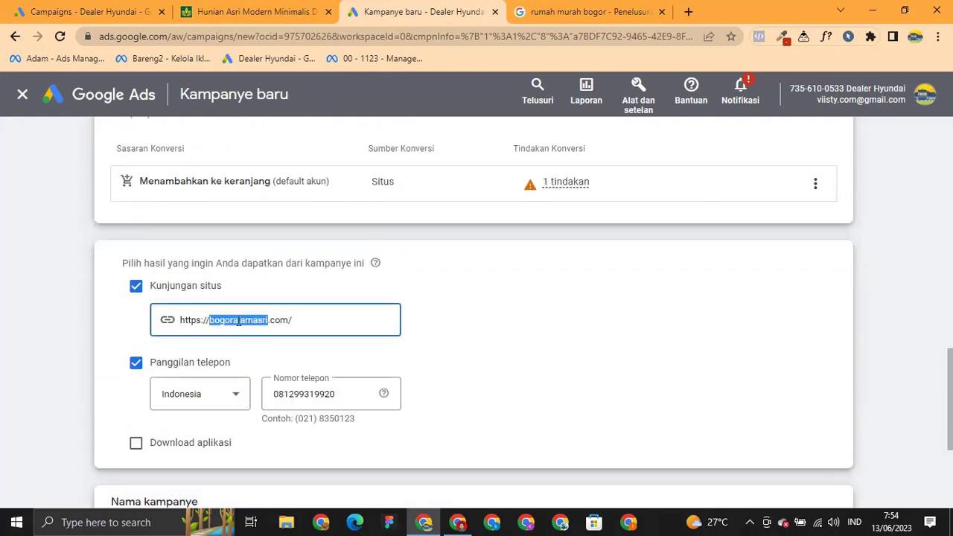
click(484, 311)
scroll(363, 370, down, 3)
click(264, 342)
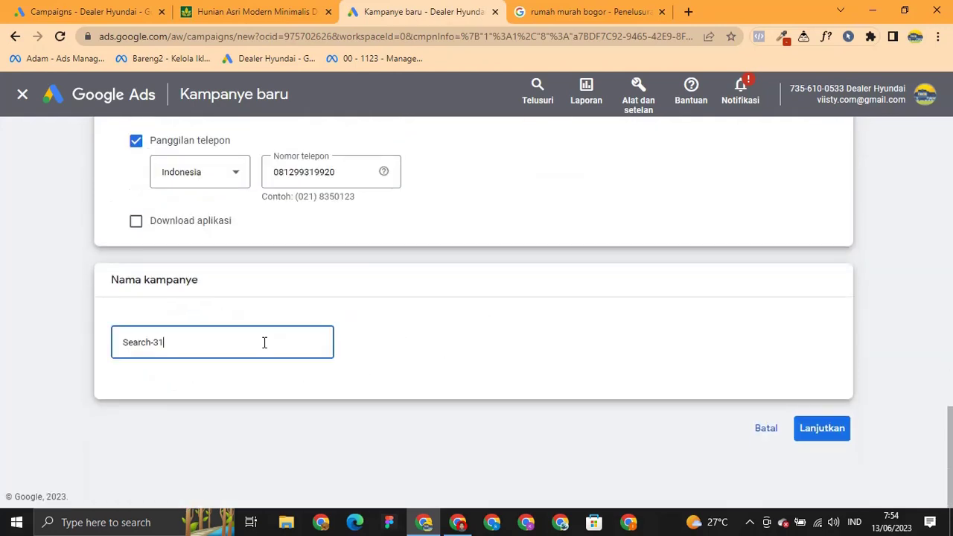
double_click(264, 342)
text(bogoralamasri - Jun13 - )
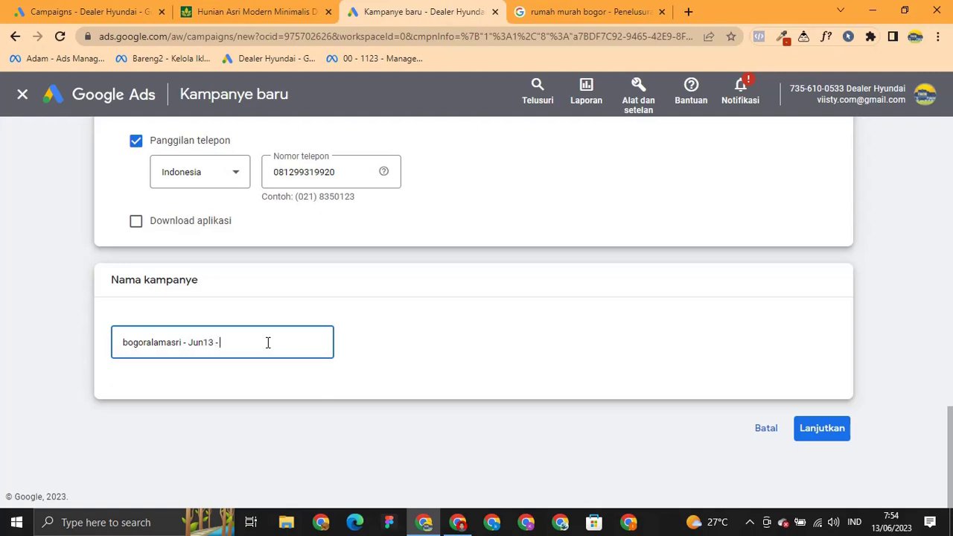
text(Ad)
key(BackSpace)
text(dam - 500rb)
click(434, 341)
Set bidding to focus on Klik with a maximum CPC bid limit of Rp 2.000.
click(810, 426)
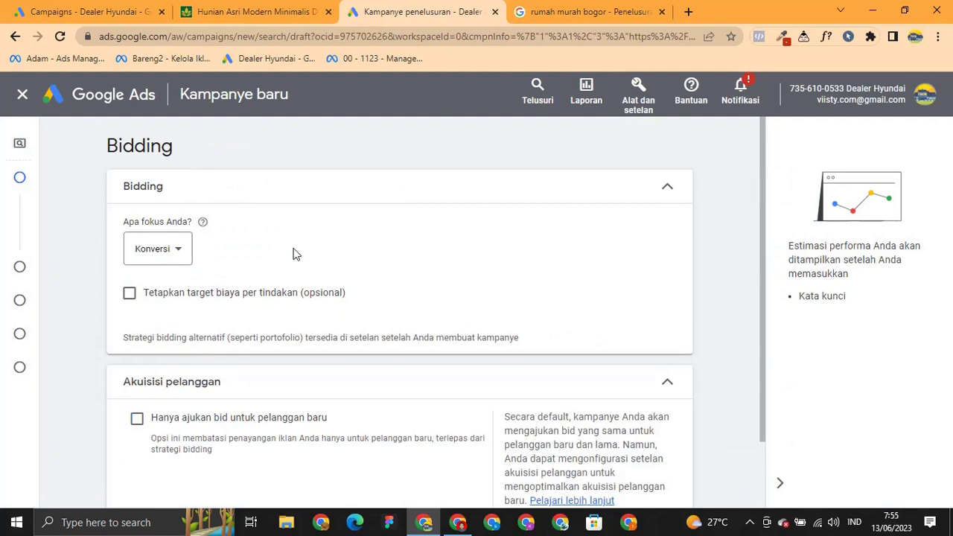
click(177, 257)
scroll(388, 258, down, 1)
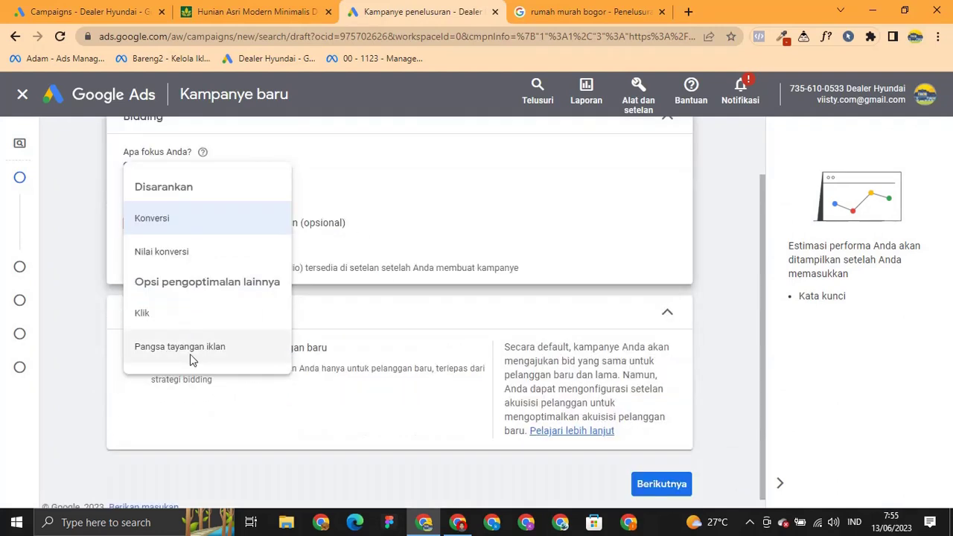
scroll(390, 338, up, 1)
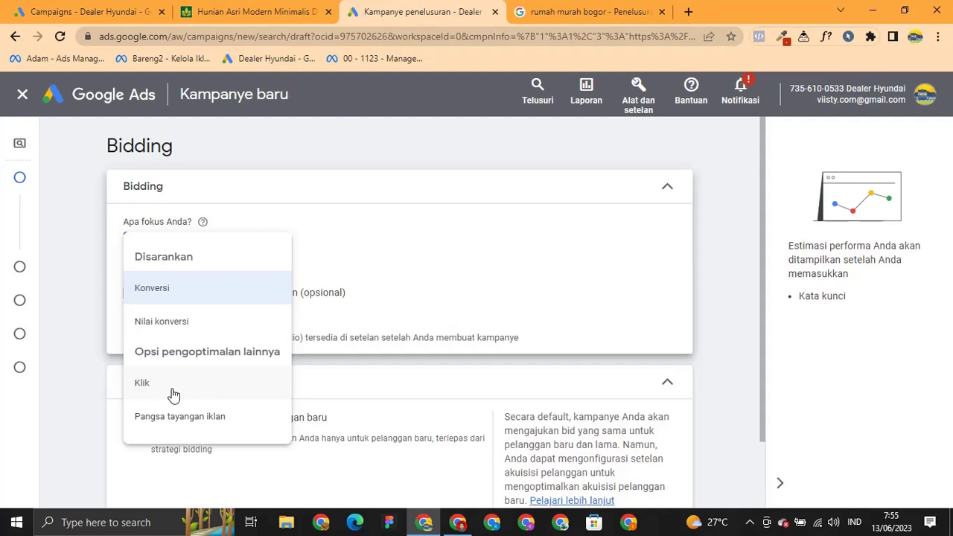
mouse_move(209, 328)
click(150, 395)
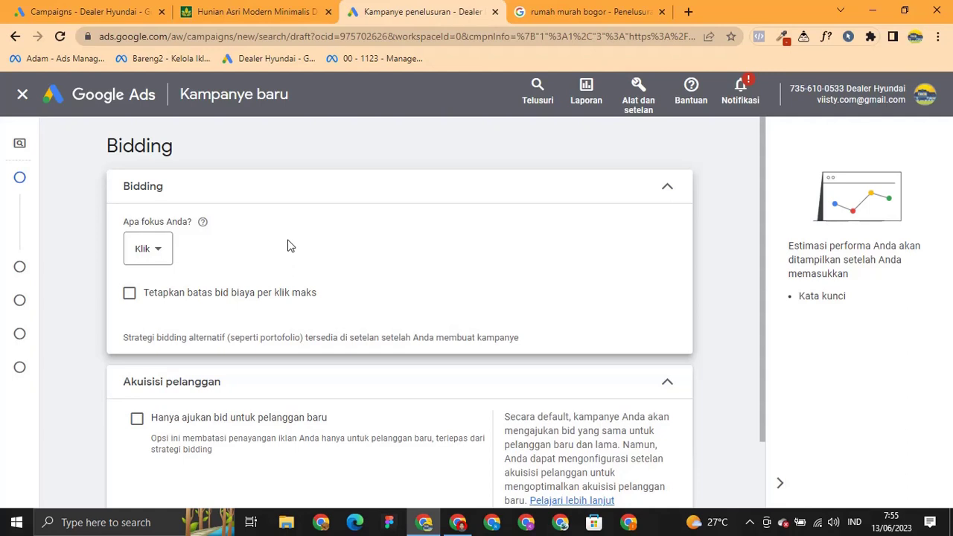
click(233, 301)
click(218, 346)
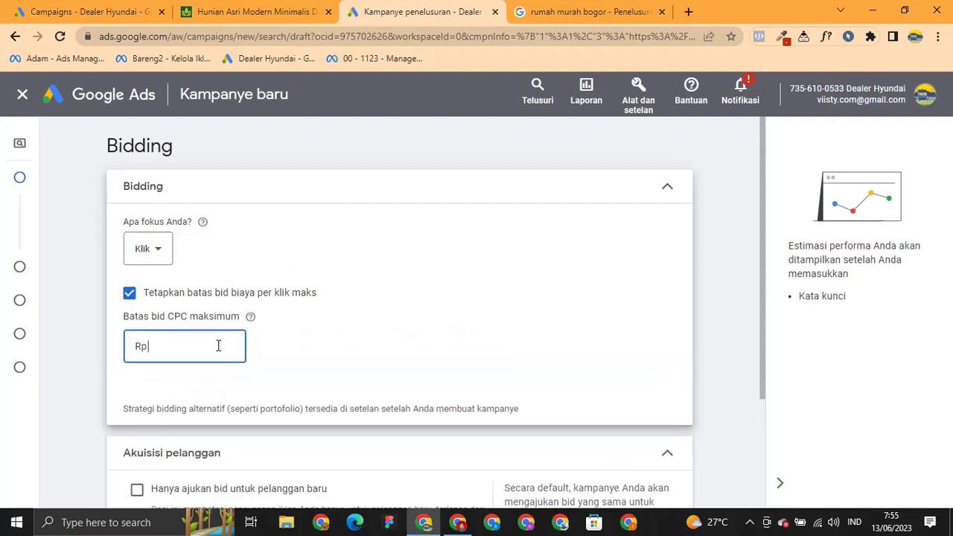
text(2000)
click(345, 310)
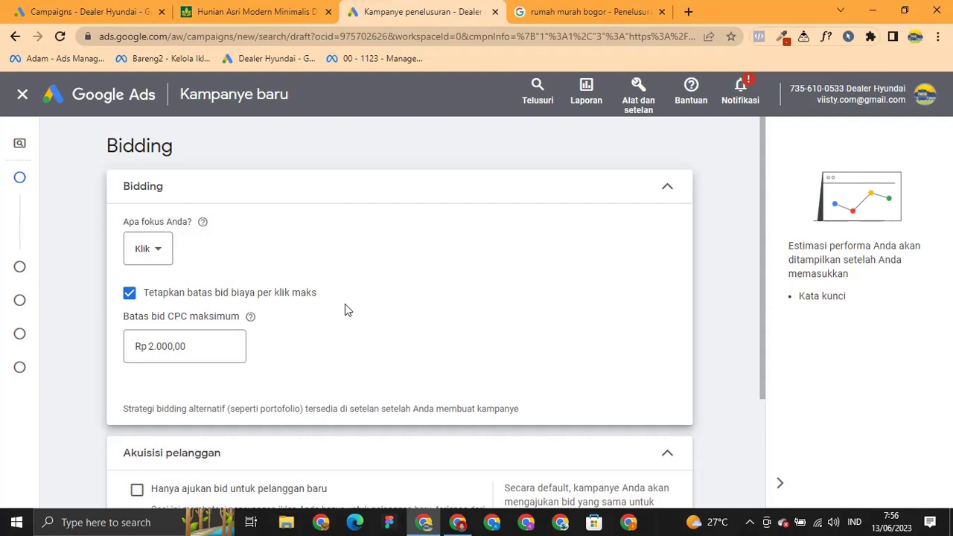
scroll(345, 310, down, 3)
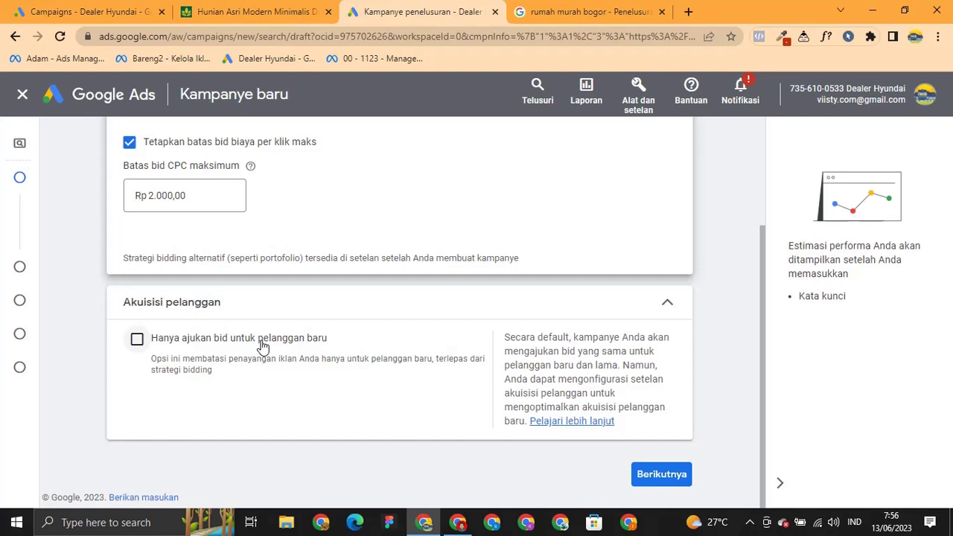
Choose 'Pilih jaringan', keep Search partners, and exclude the Google Display Network.
click(674, 487)
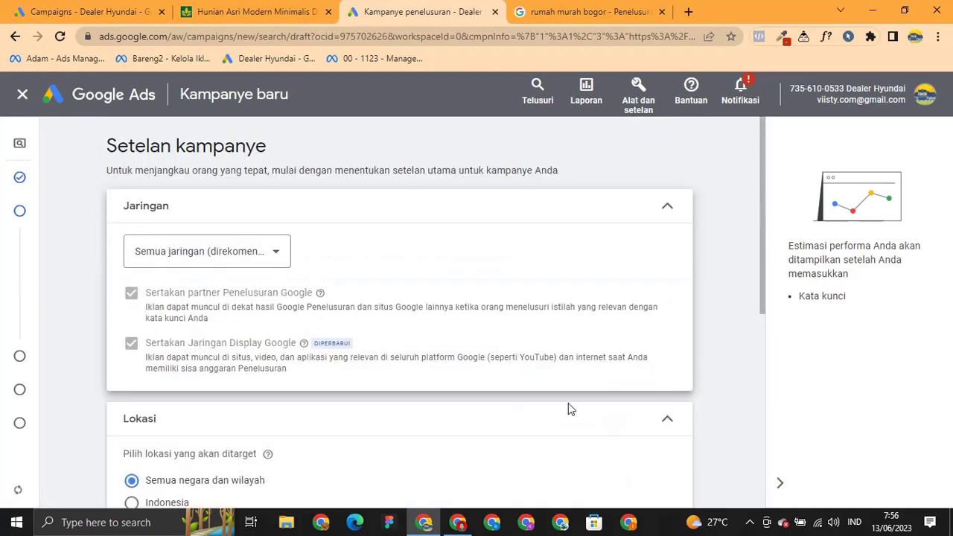
click(270, 257)
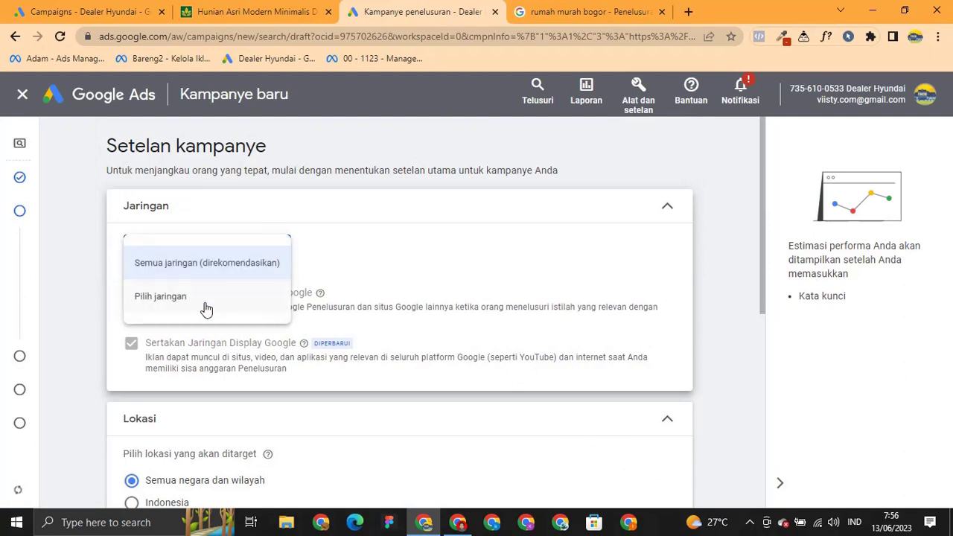
click(206, 309)
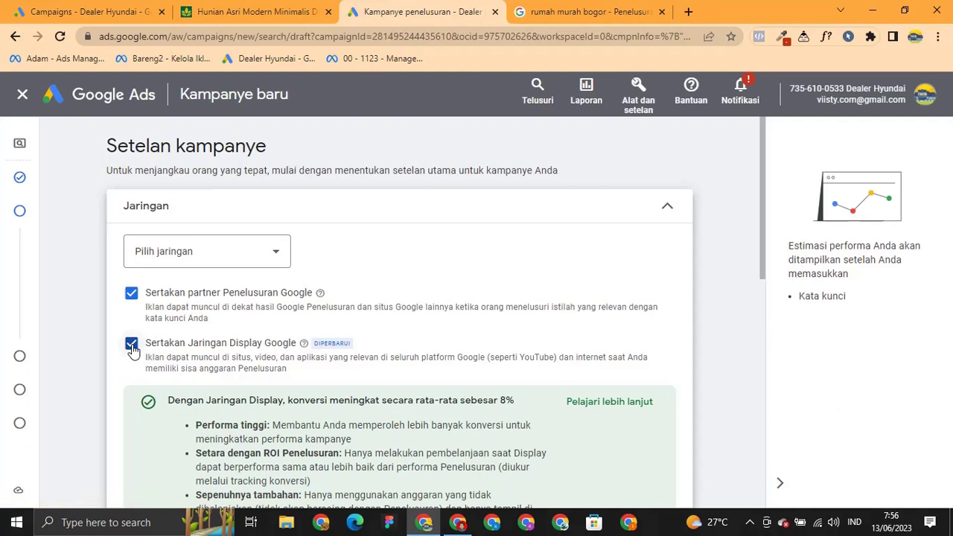
click(131, 347)
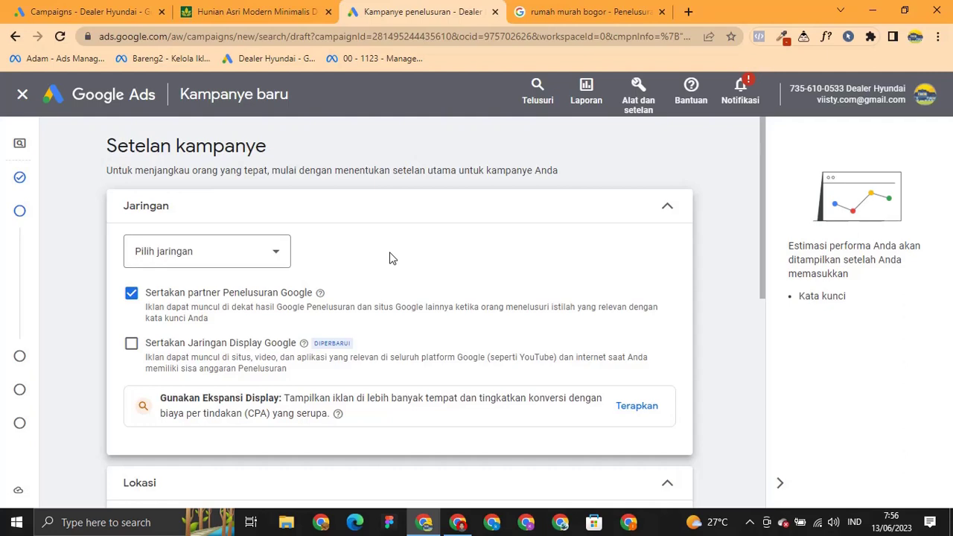
scroll(394, 270, down, 3)
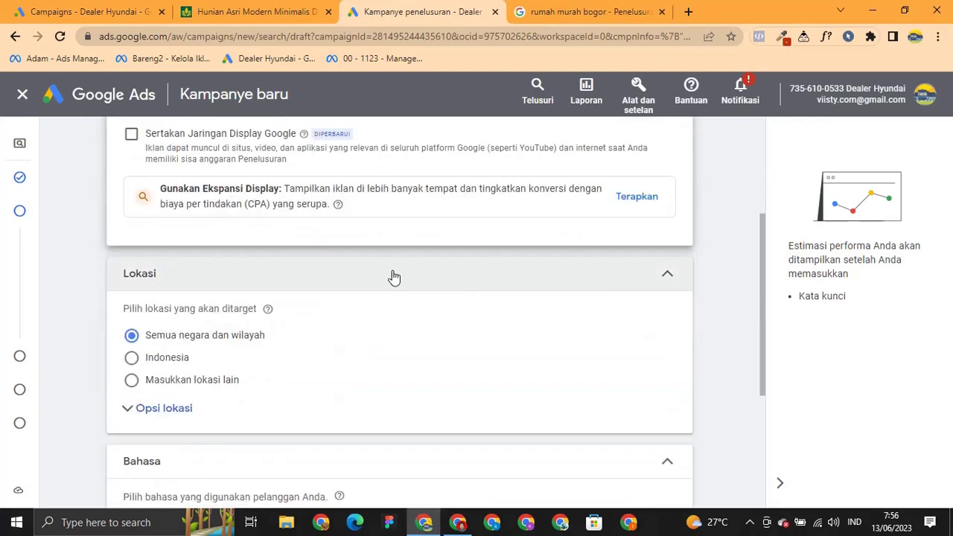
scroll(376, 383, down, 1)
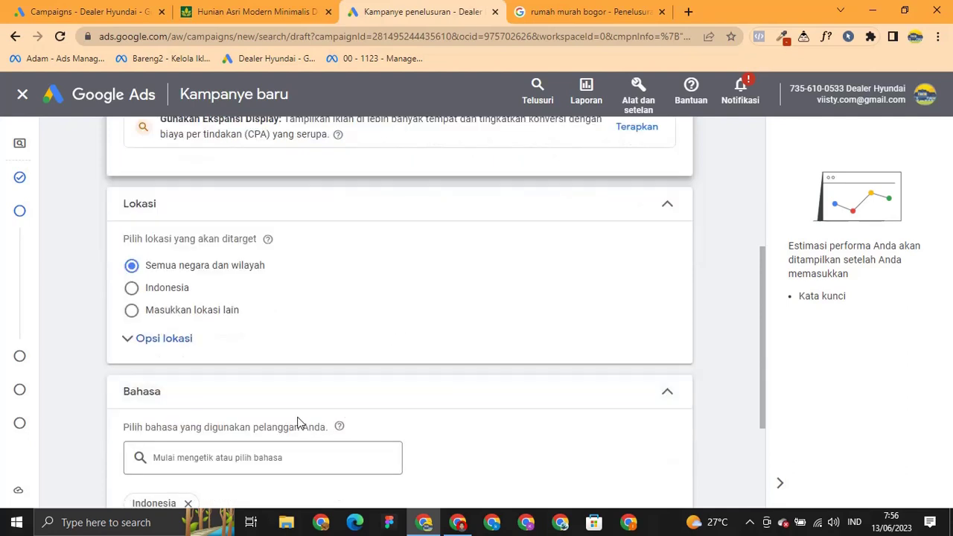
Target the city of Bogor, Jawa Barat via advanced location search.
click(183, 318)
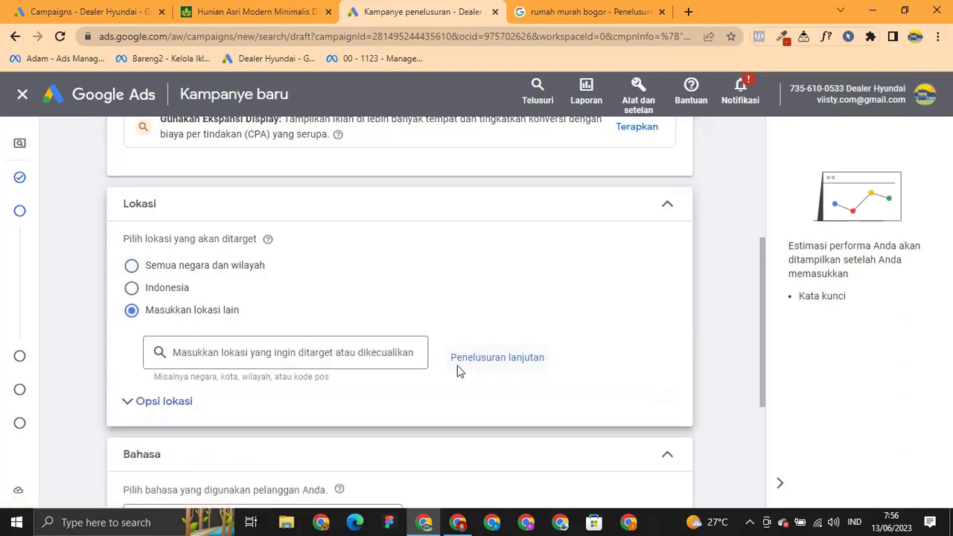
click(480, 359)
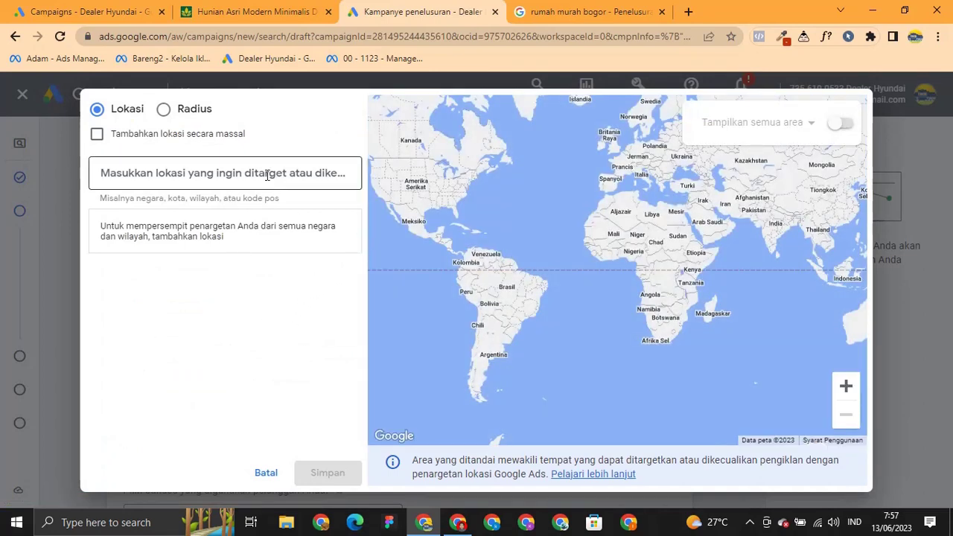
click(266, 174)
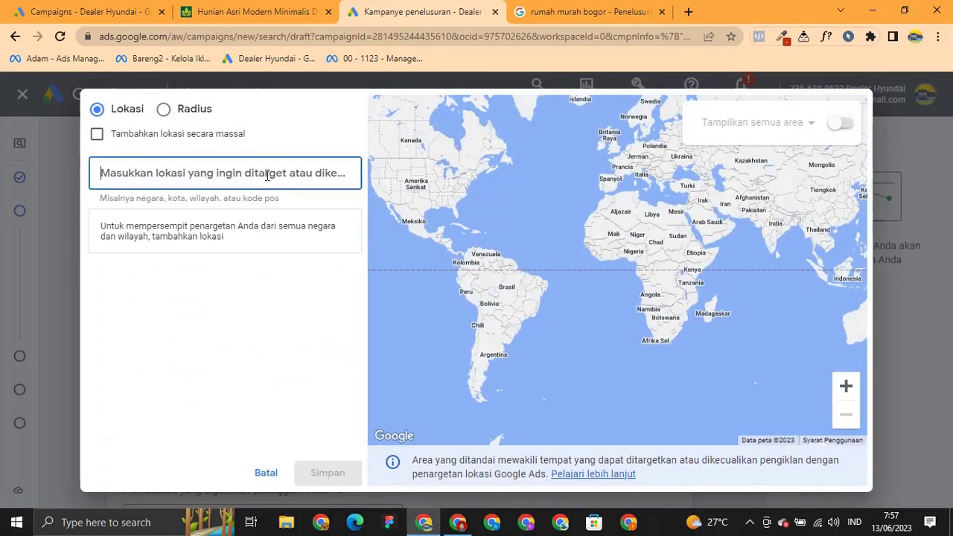
text(bogor)
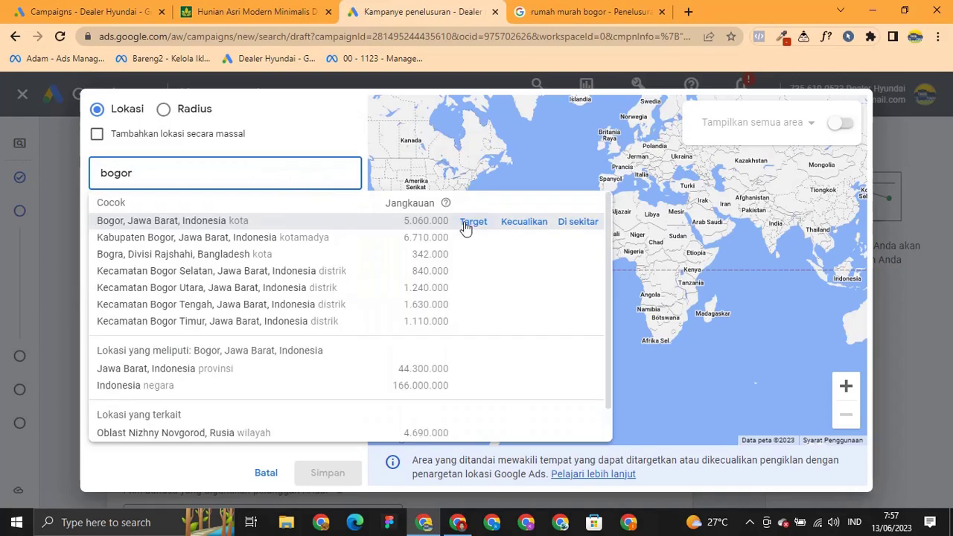
click(463, 224)
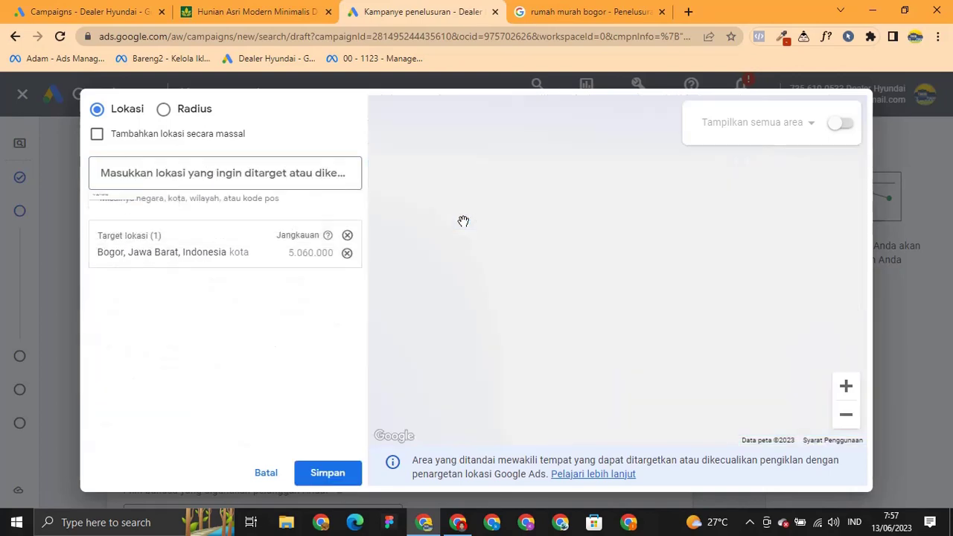
Add a 20-mile radius target around Jalan Raya Bogor - Jakarta.
click(191, 111)
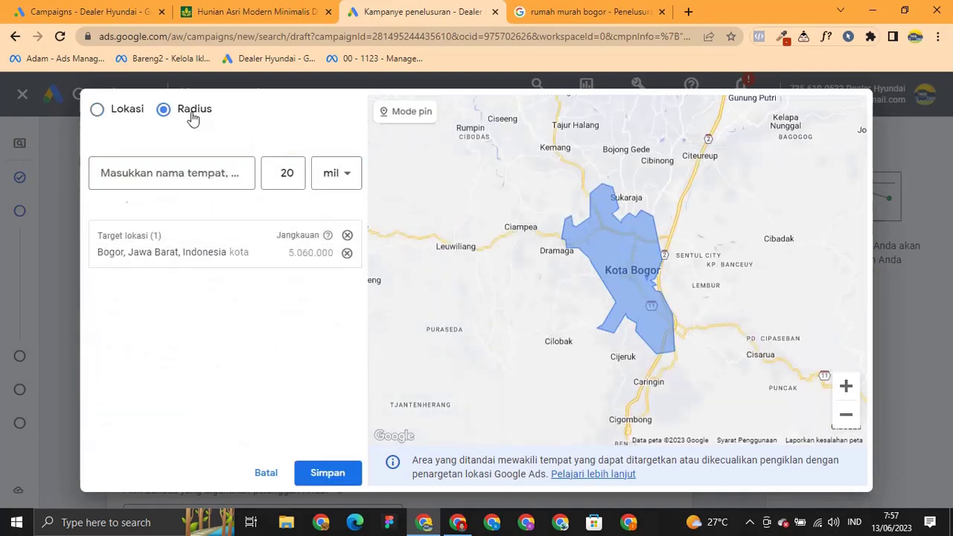
click(204, 175)
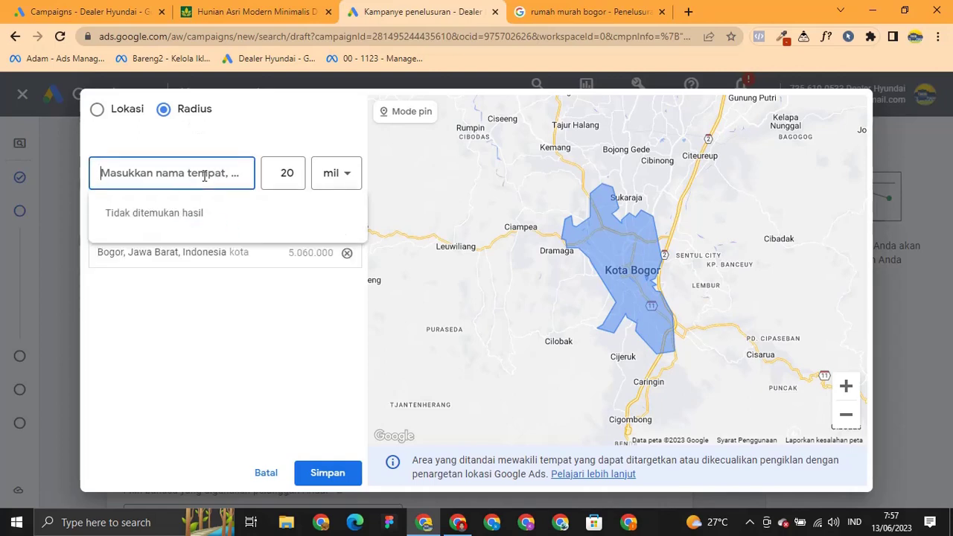
text(jalan)
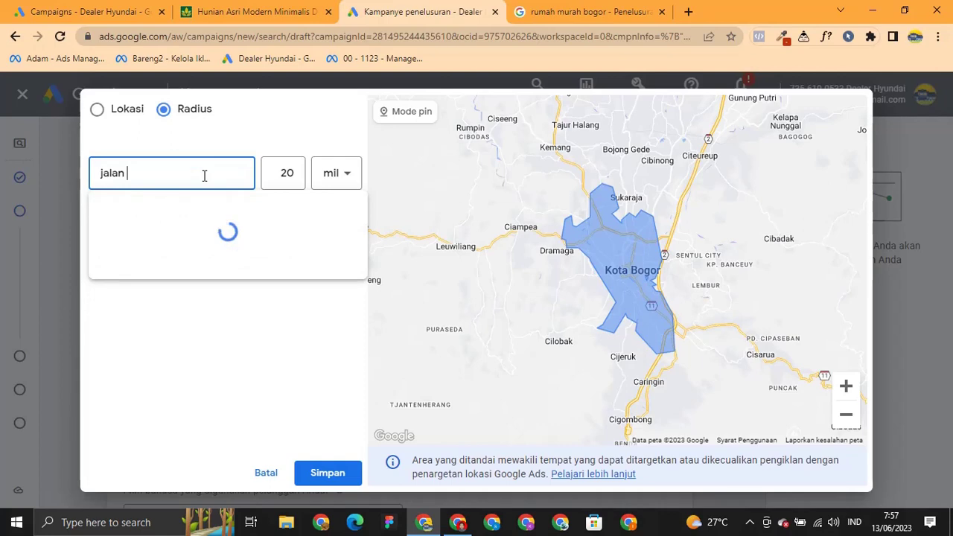
text(raya bo)
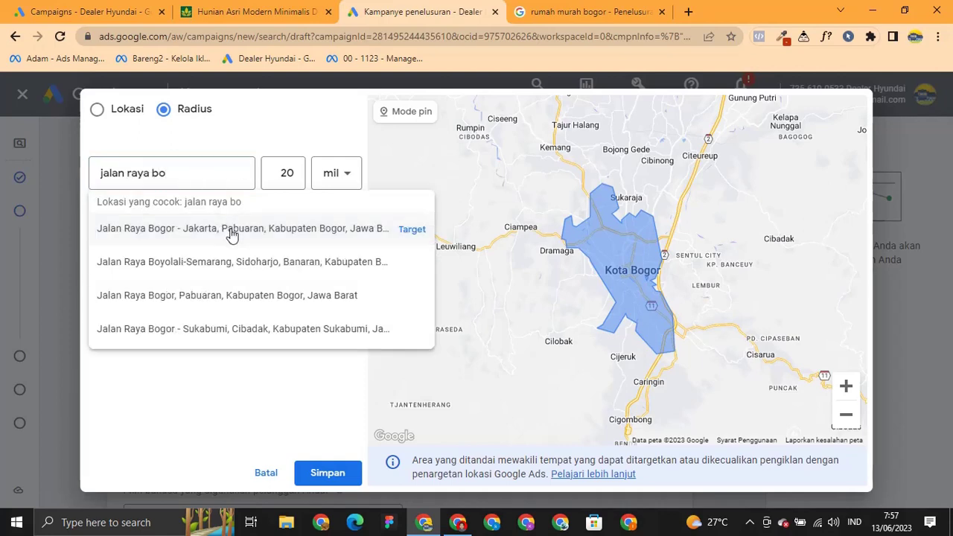
click(230, 233)
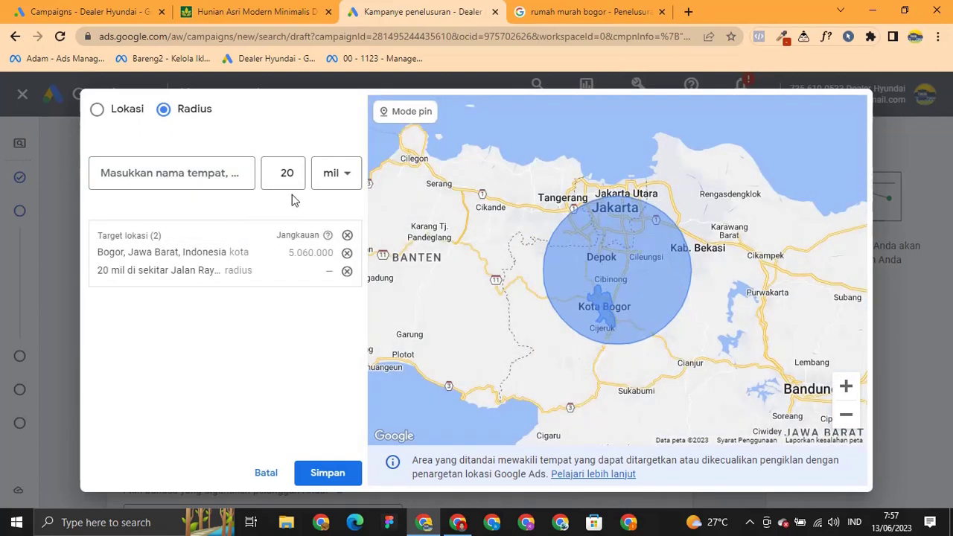
click(343, 184)
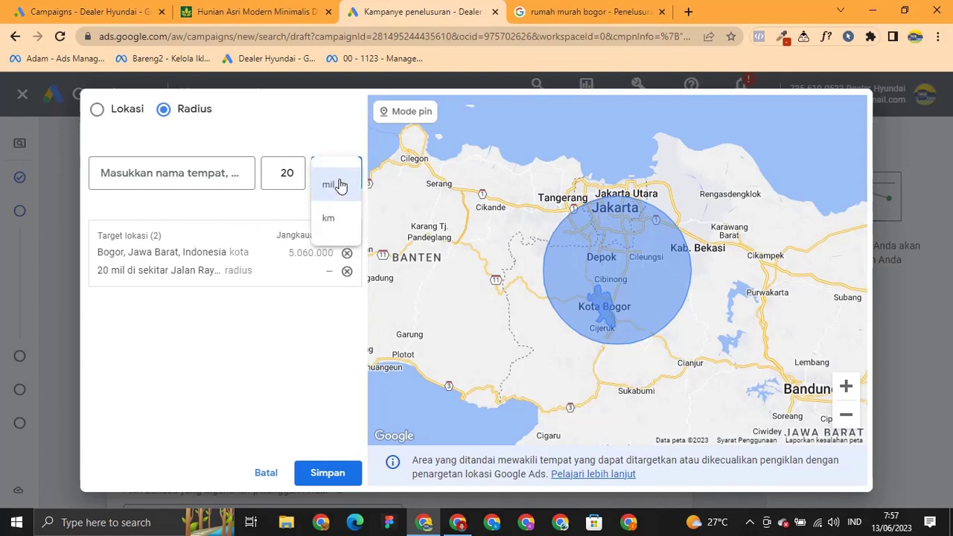
click(311, 132)
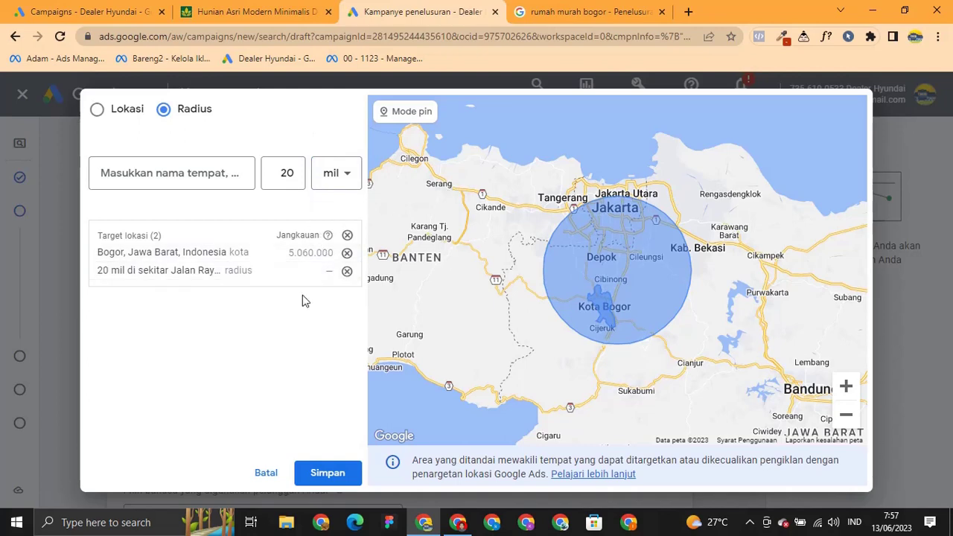
Save the location targets and set Opsi lokasi to Kehadiran, people present there only.
click(333, 458)
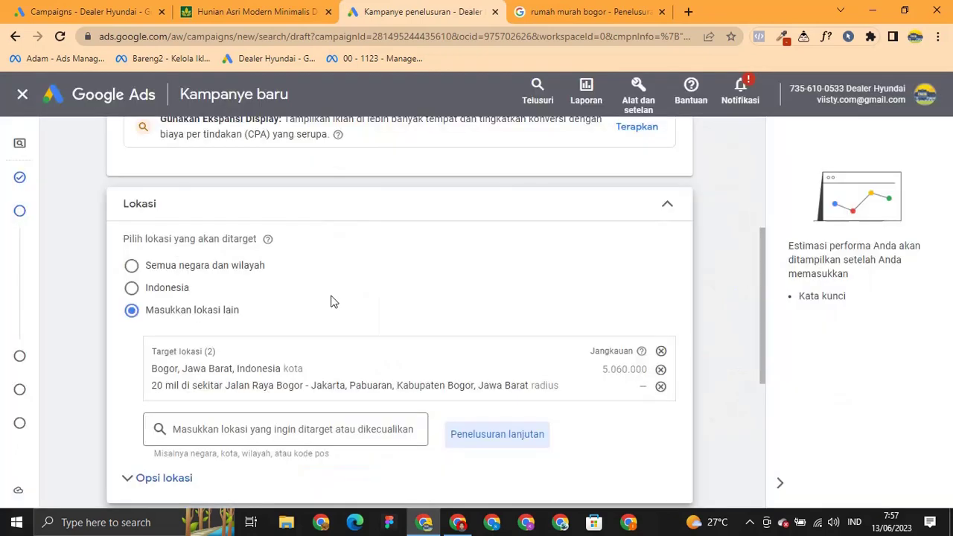
scroll(330, 301, down, 2)
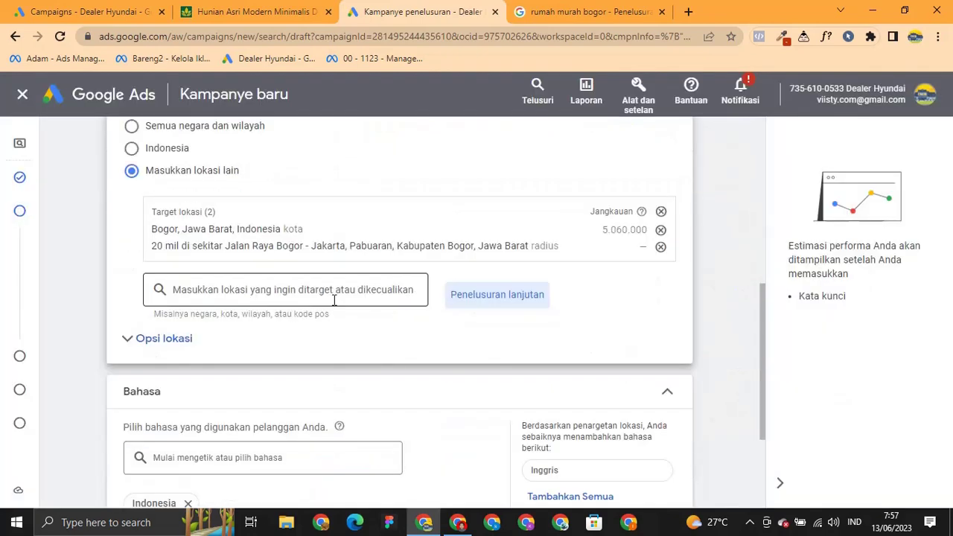
click(186, 345)
scroll(211, 325, down, 1)
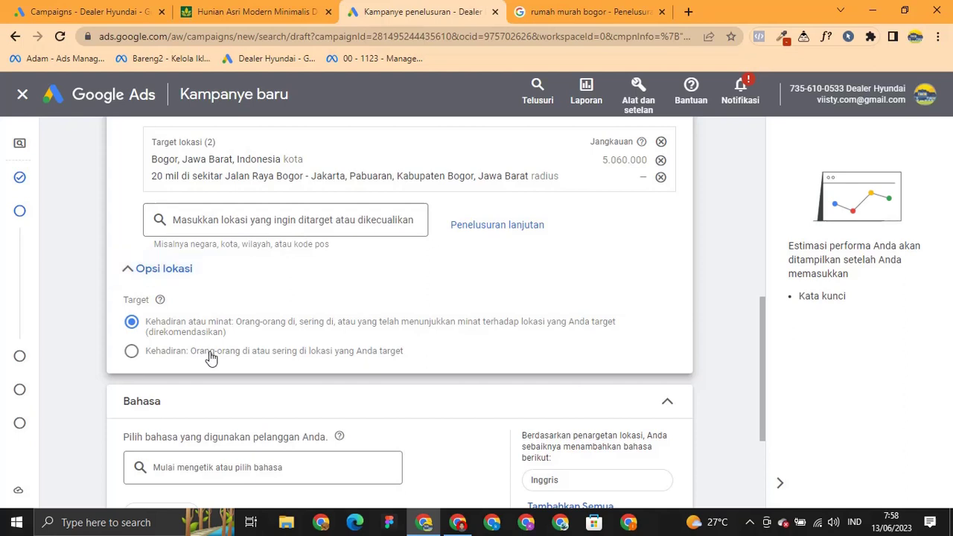
click(211, 356)
Add Inggris as a campaign language alongside Indonesia.
scroll(160, 361, down, 1)
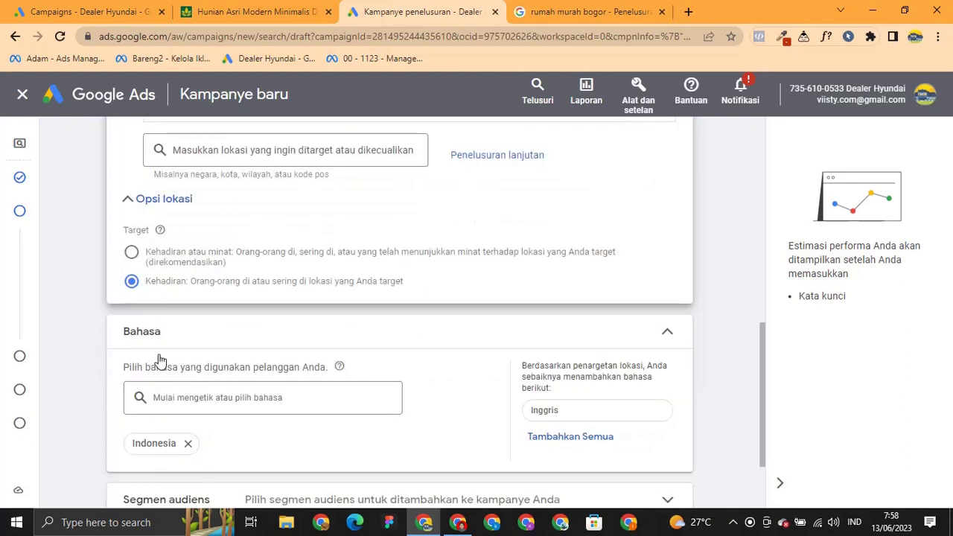
scroll(228, 345, down, 1)
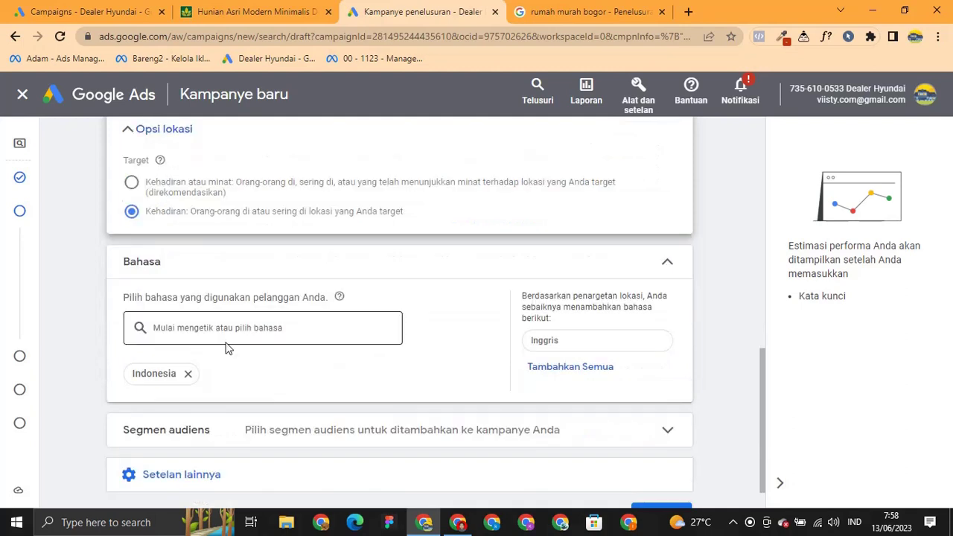
click(601, 376)
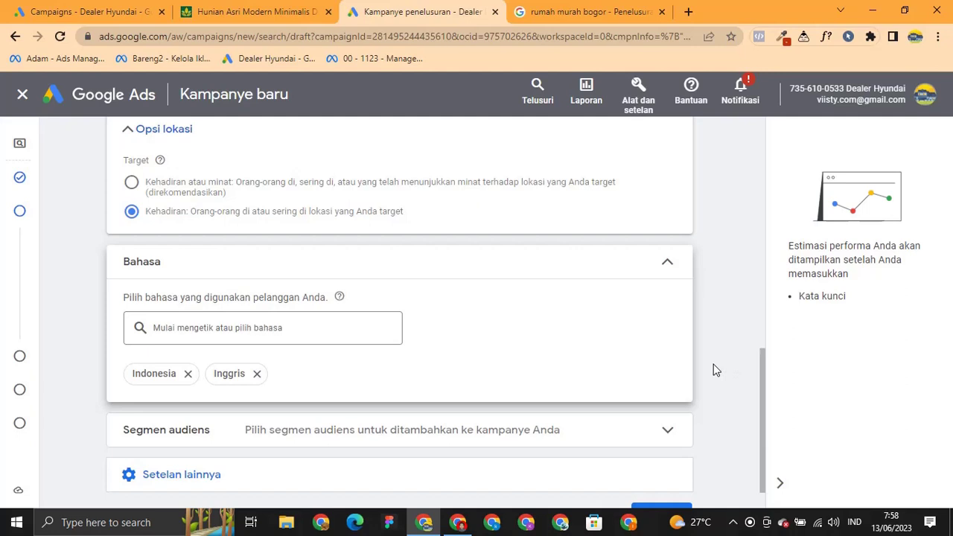
scroll(712, 361, down, 1)
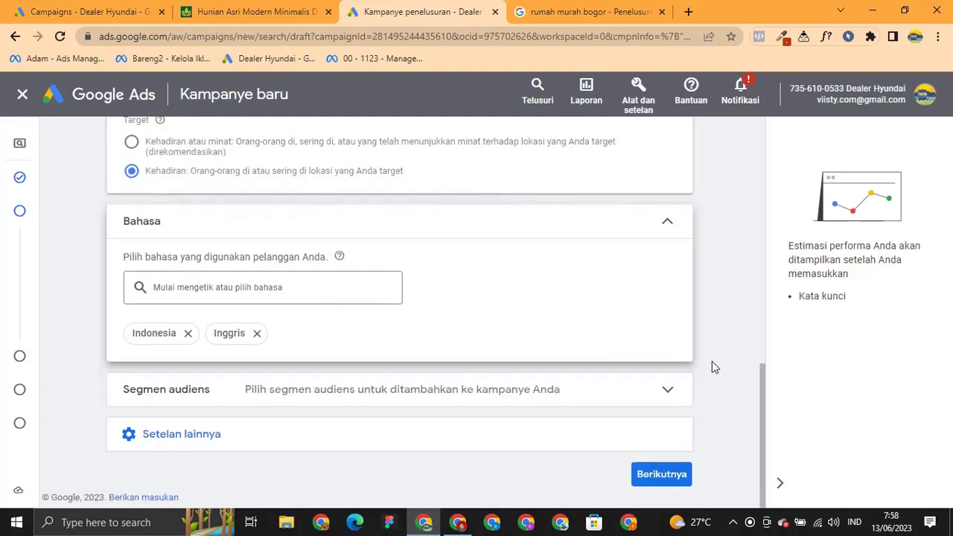
Expand the new campaign's additional settings and scroll through them.
click(434, 447)
scroll(434, 447, down, 2)
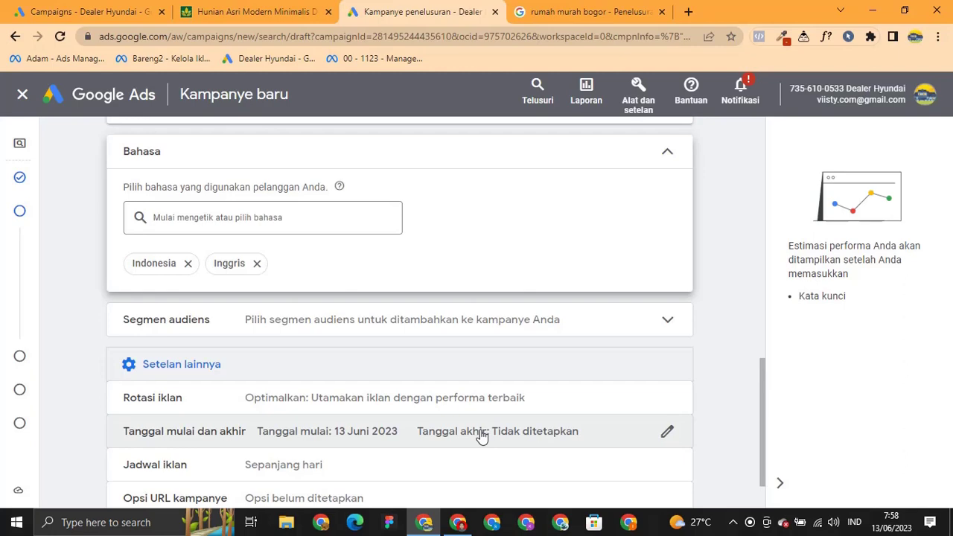
scroll(479, 437, down, 2)
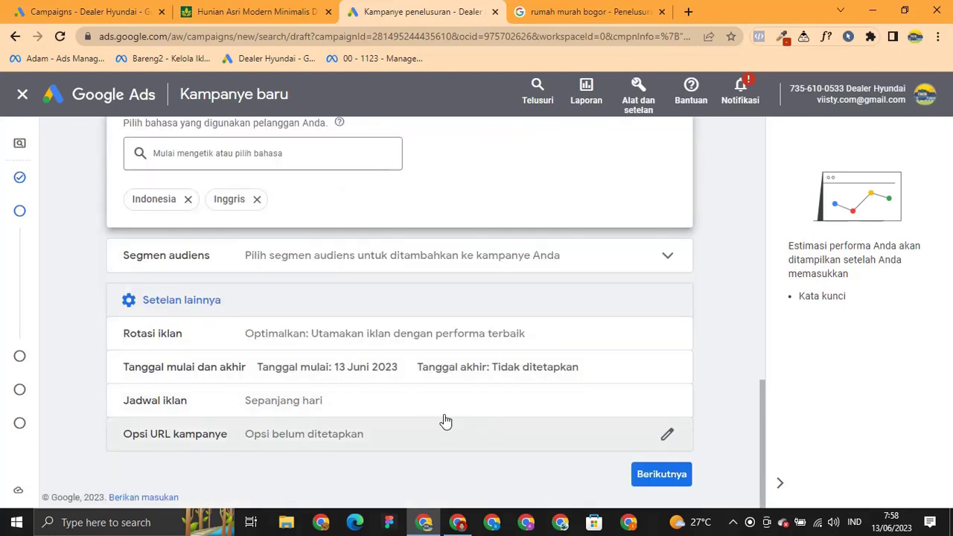
Check the first campaign's status options in All campaigns unchanged, then expand the draft's ad schedule.
click(102, 10)
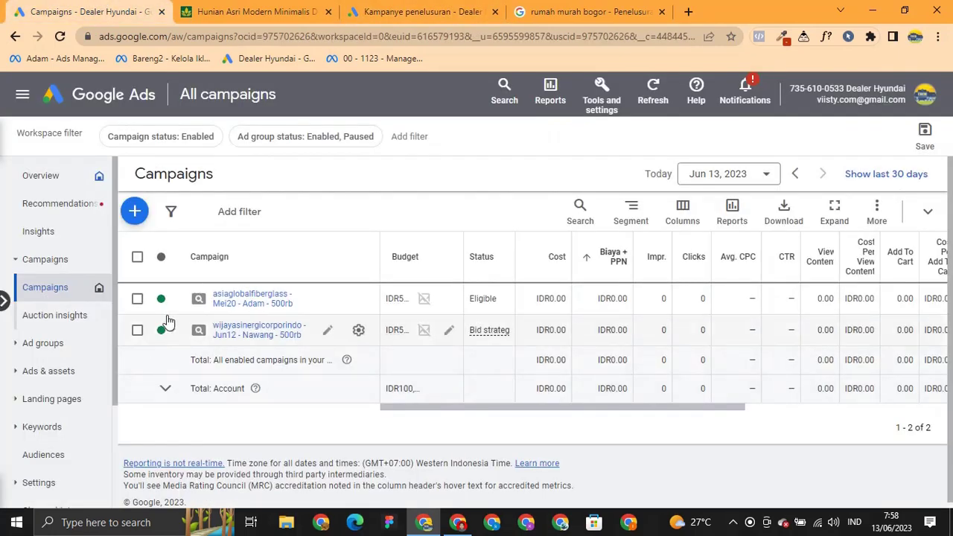
click(170, 303)
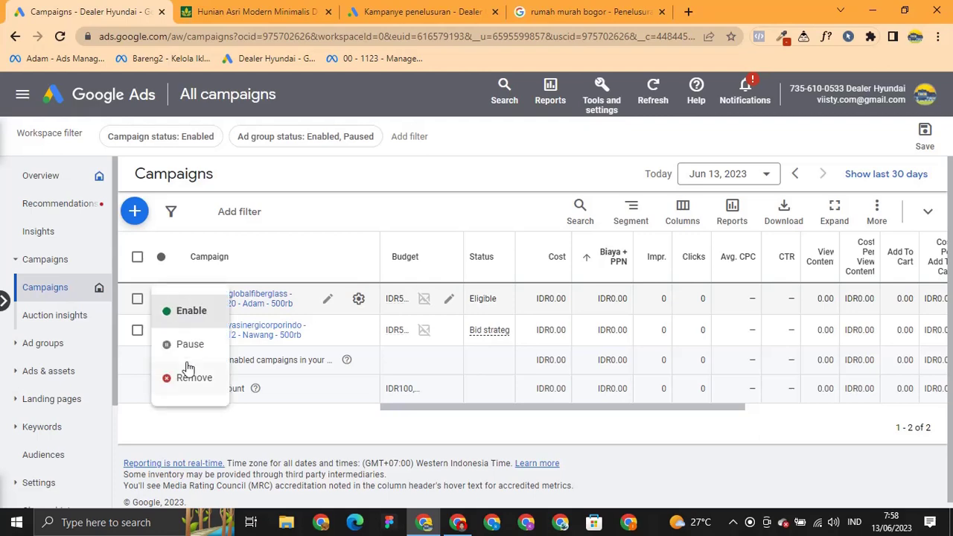
click(131, 379)
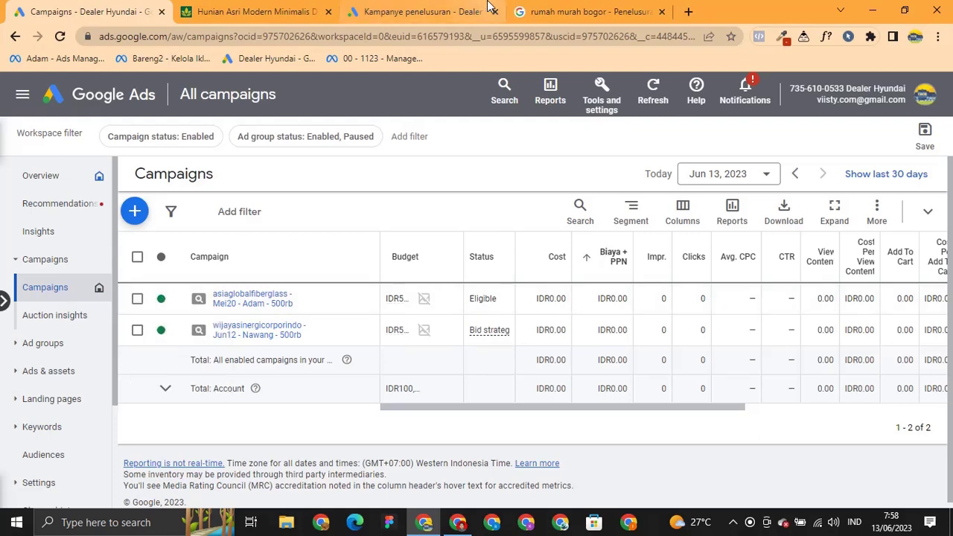
click(443, 15)
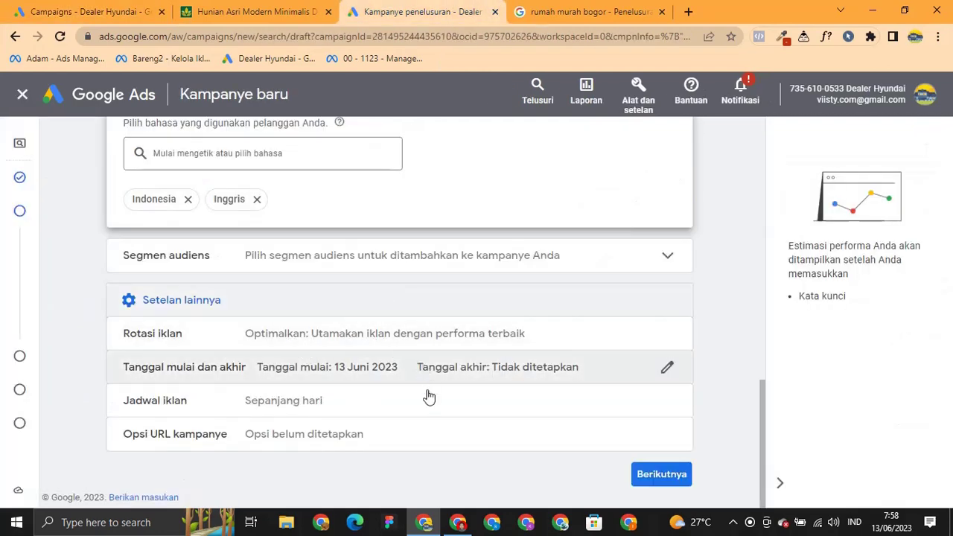
click(100, 9)
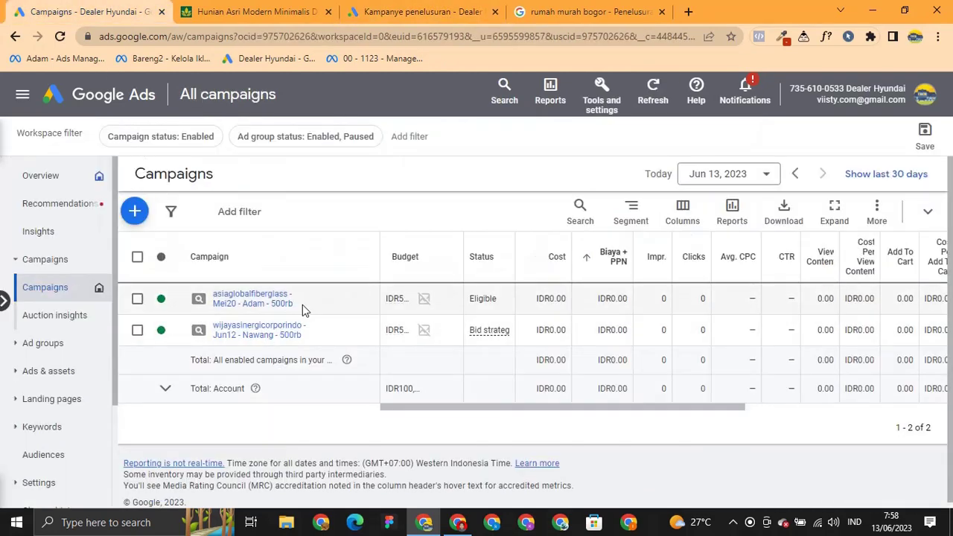
click(161, 299)
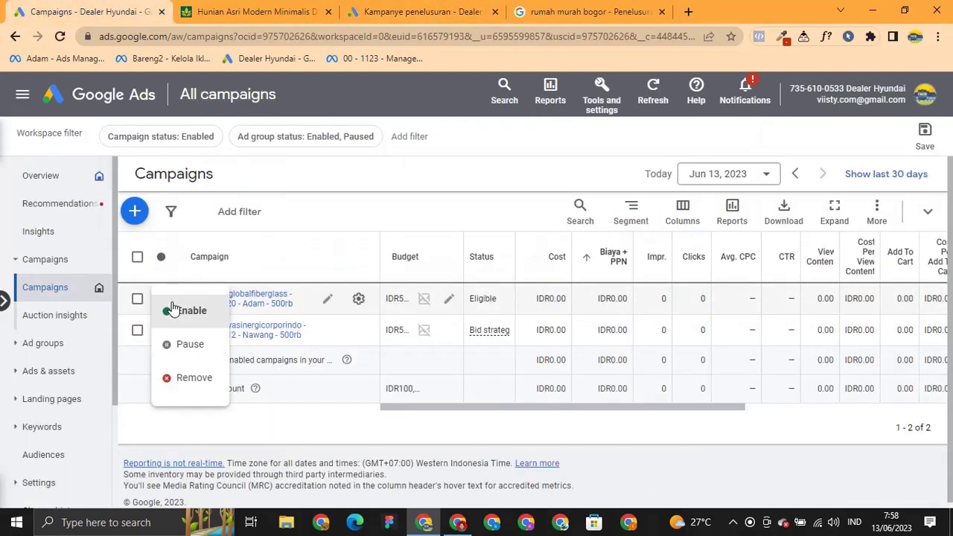
click(131, 377)
click(446, 9)
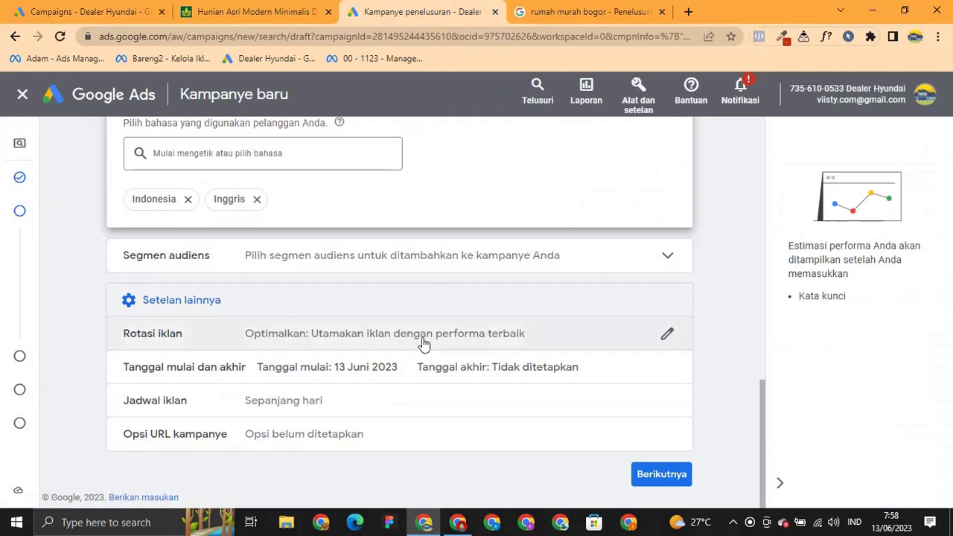
click(392, 406)
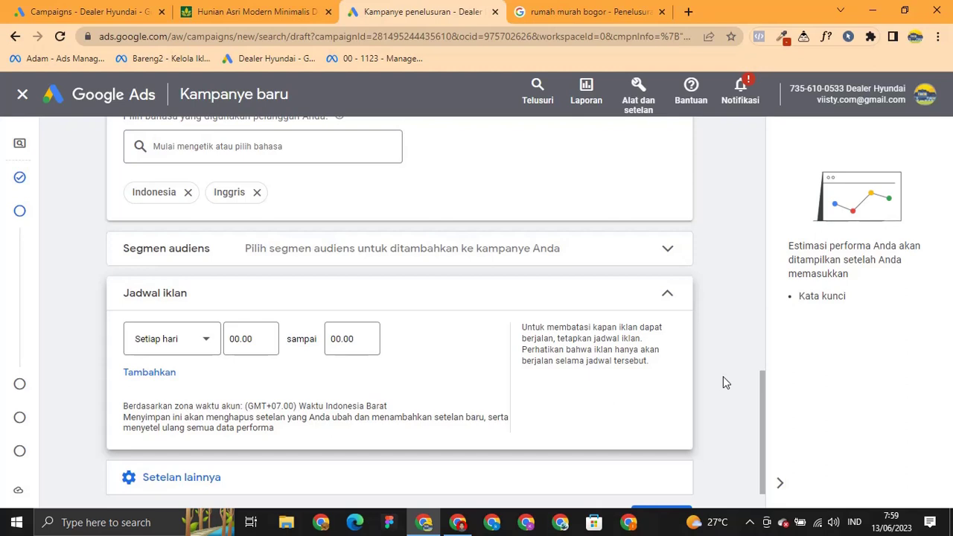
Set the first ad schedule slot to every day 08.00–14.00 and add a second slot.
click(255, 340)
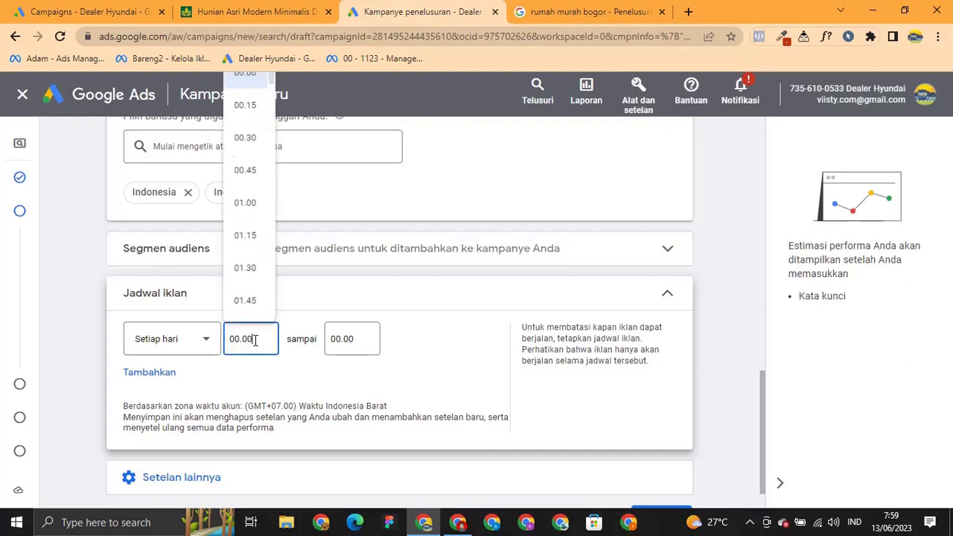
scroll(241, 276, down, 5)
scroll(241, 270, down, 6)
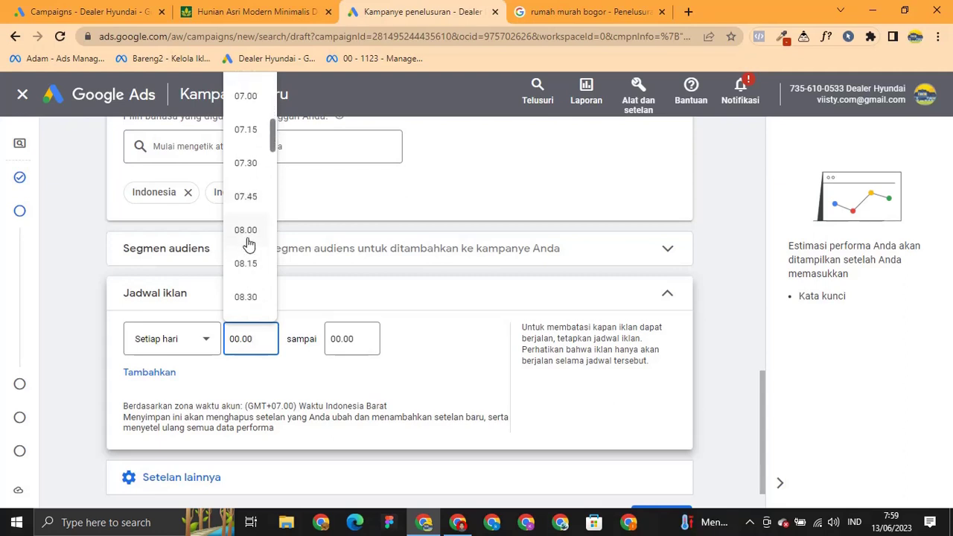
click(249, 237)
click(353, 347)
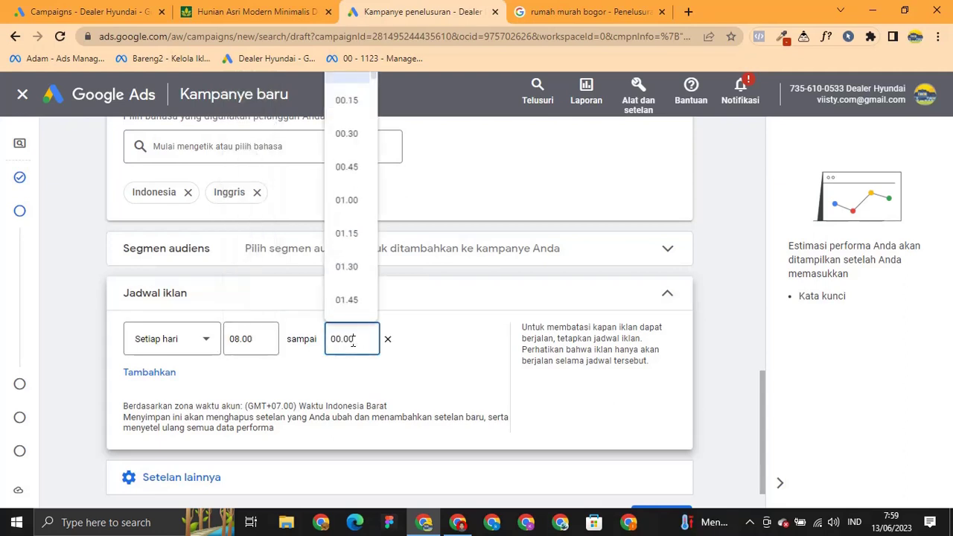
scroll(342, 262, down, 5)
scroll(342, 262, down, 8)
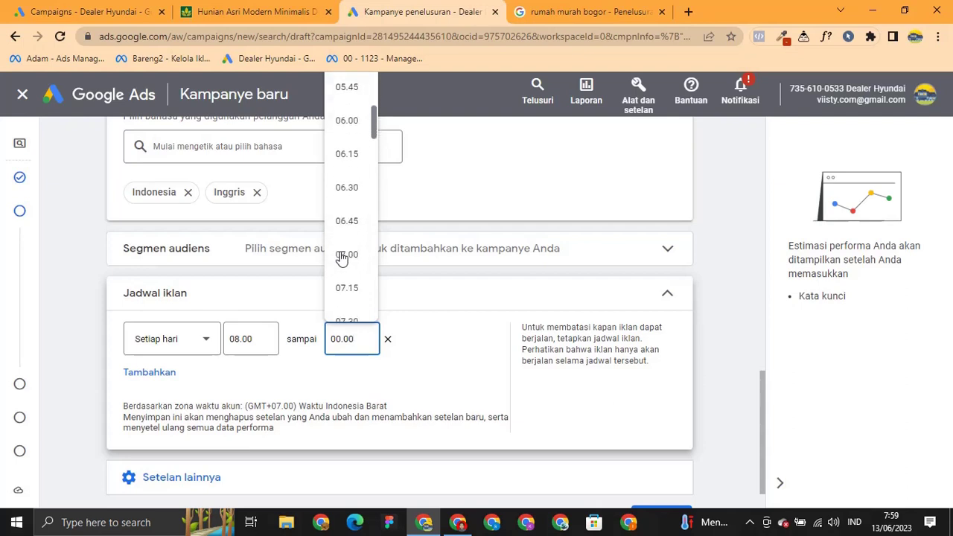
scroll(347, 301, down, 10)
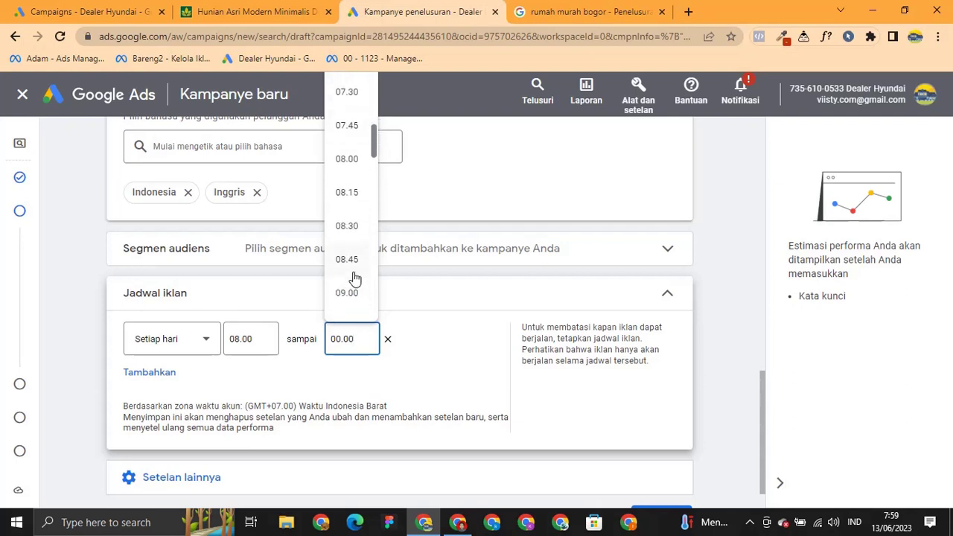
scroll(348, 269, down, 1)
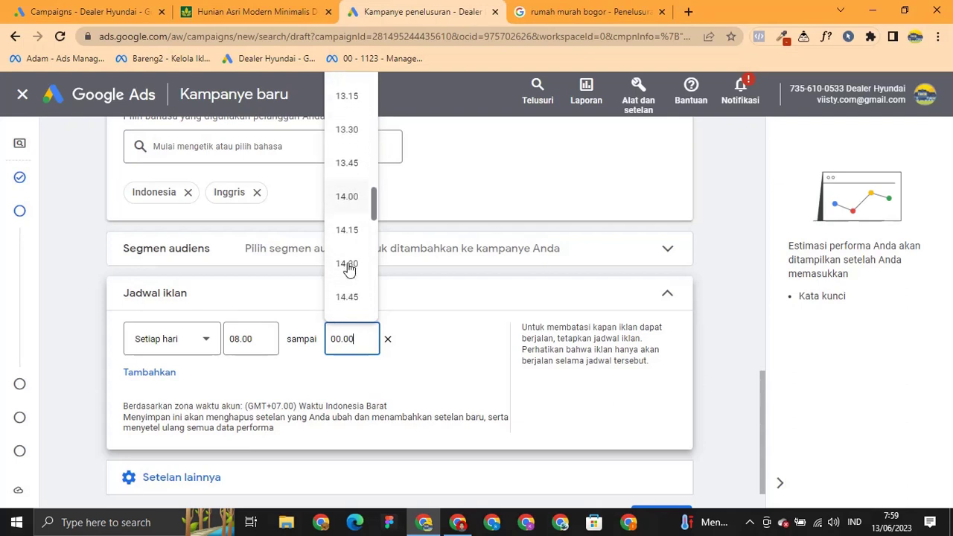
click(348, 201)
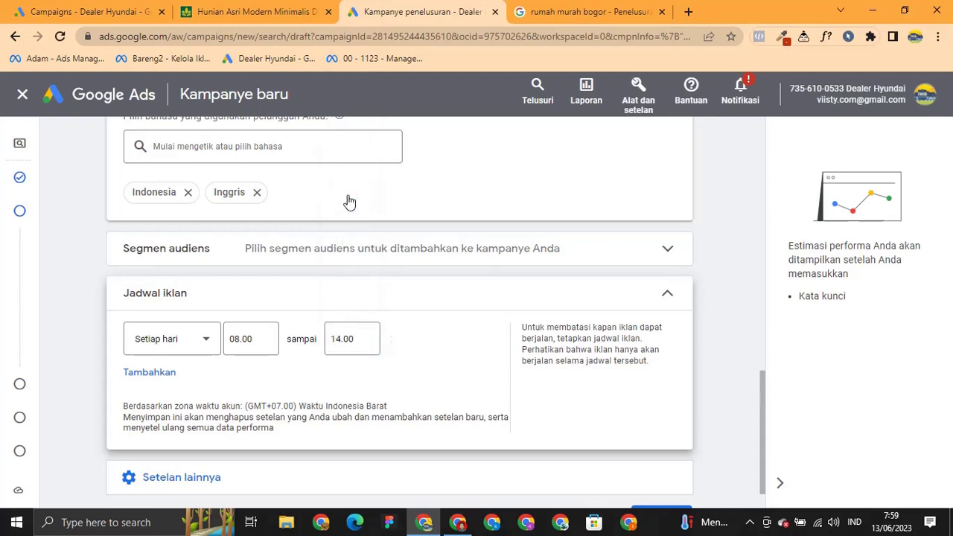
click(153, 376)
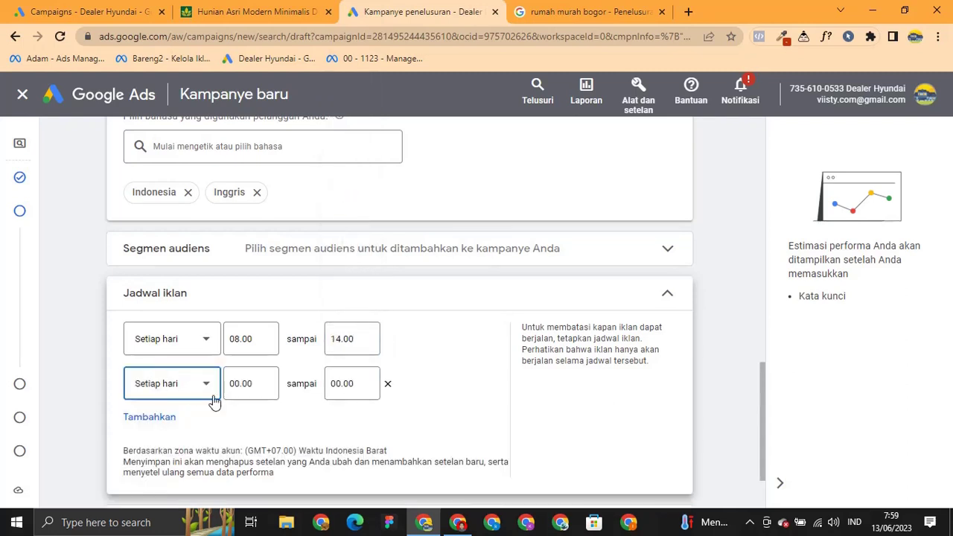
Set the second ad schedule slot to run from 18.00 to 22.00.
click(252, 384)
scroll(253, 312, down, 5)
scroll(253, 313, down, 19)
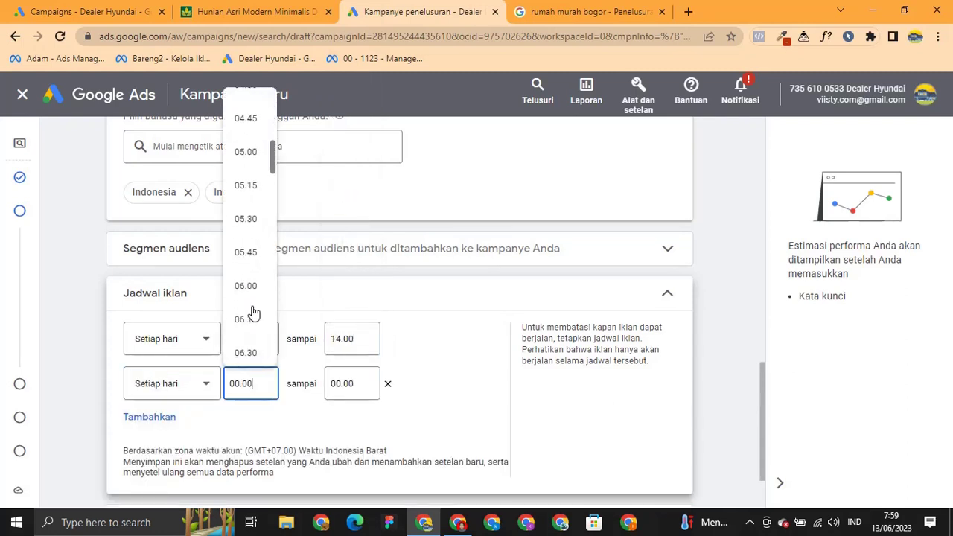
scroll(252, 313, down, 9)
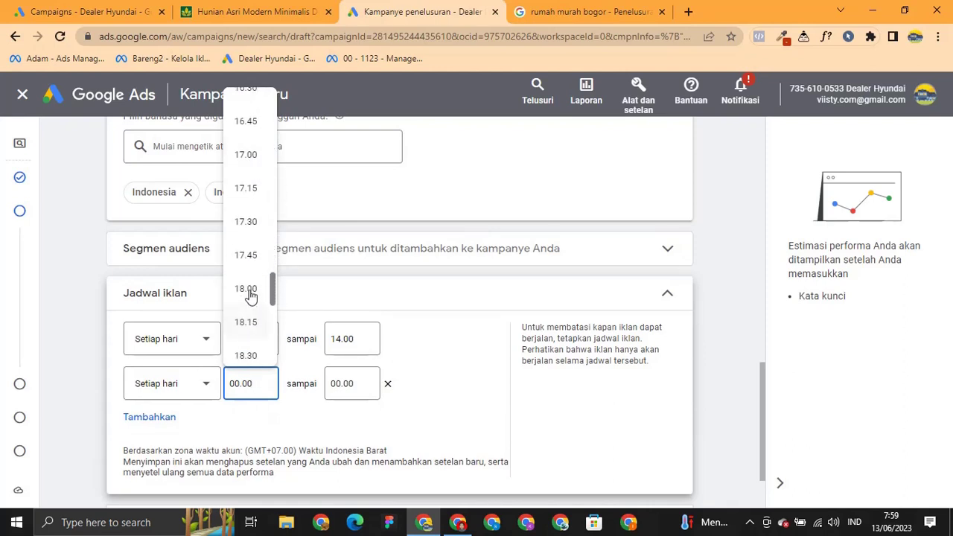
click(246, 290)
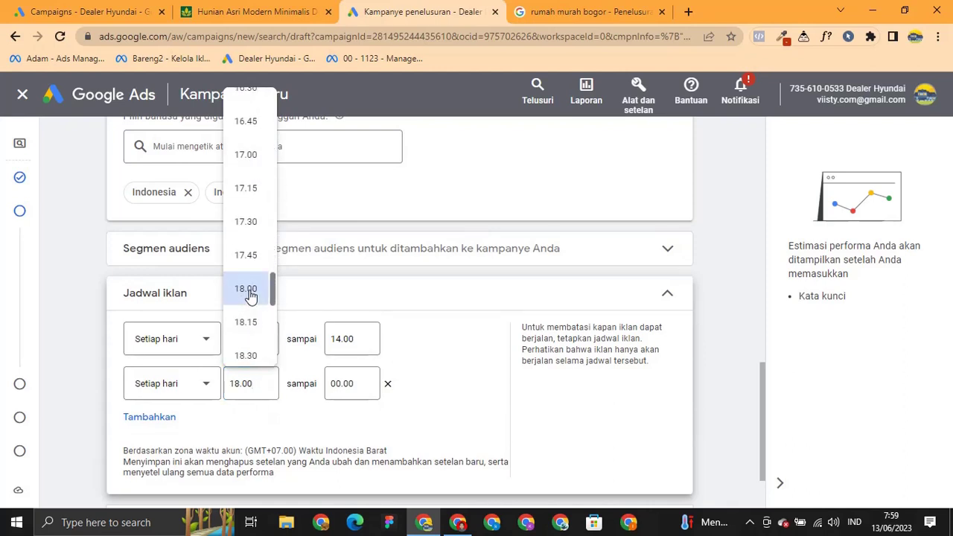
click(356, 388)
scroll(347, 349, down, 4)
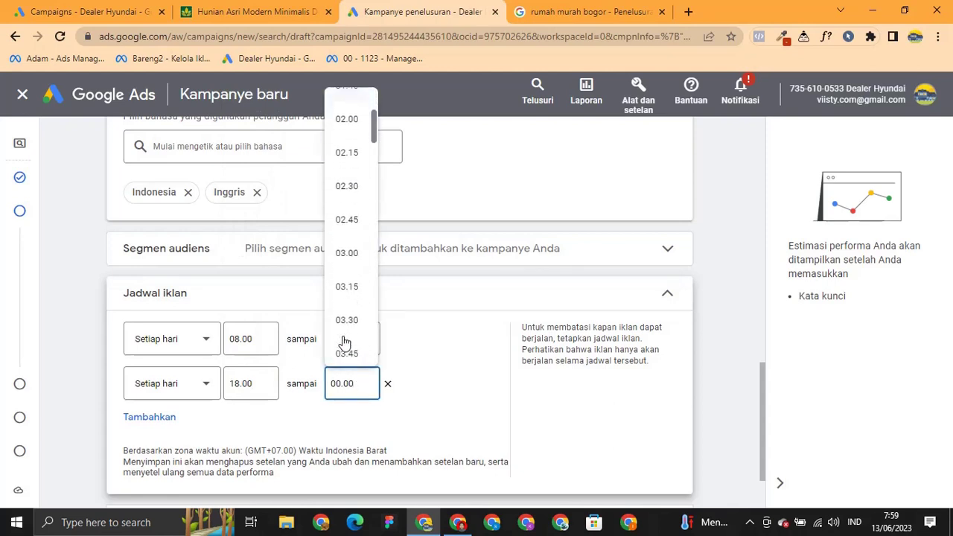
scroll(345, 341, down, 1)
scroll(346, 337, down, 12)
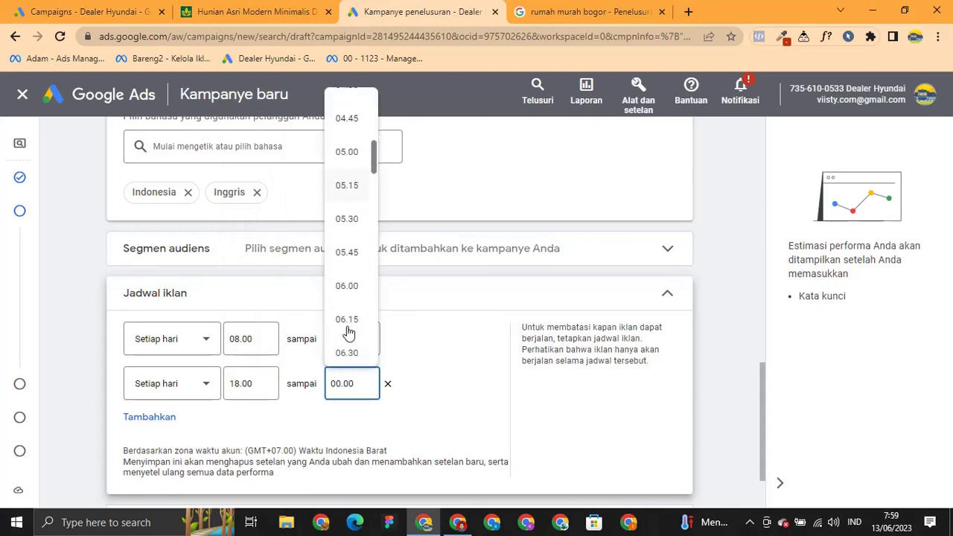
scroll(347, 330, down, 14)
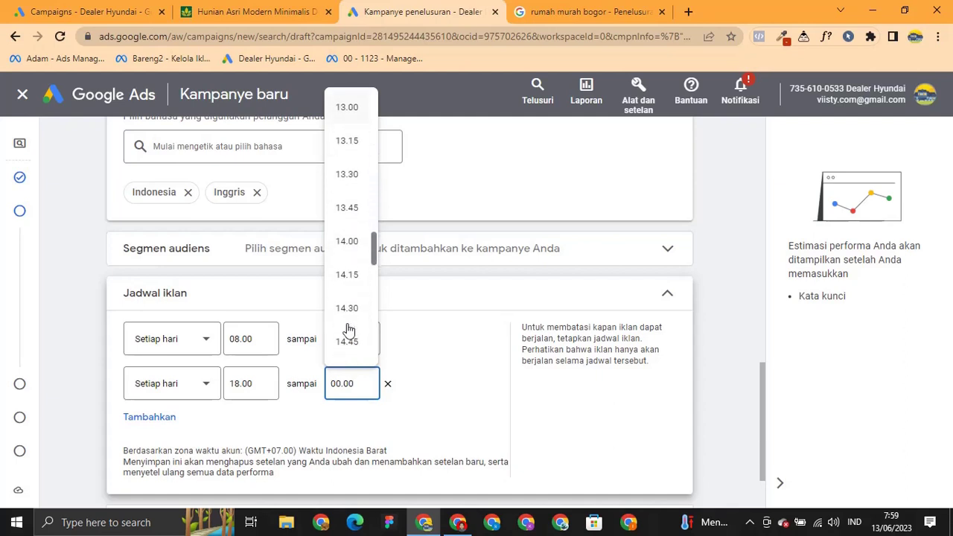
scroll(348, 329, down, 4)
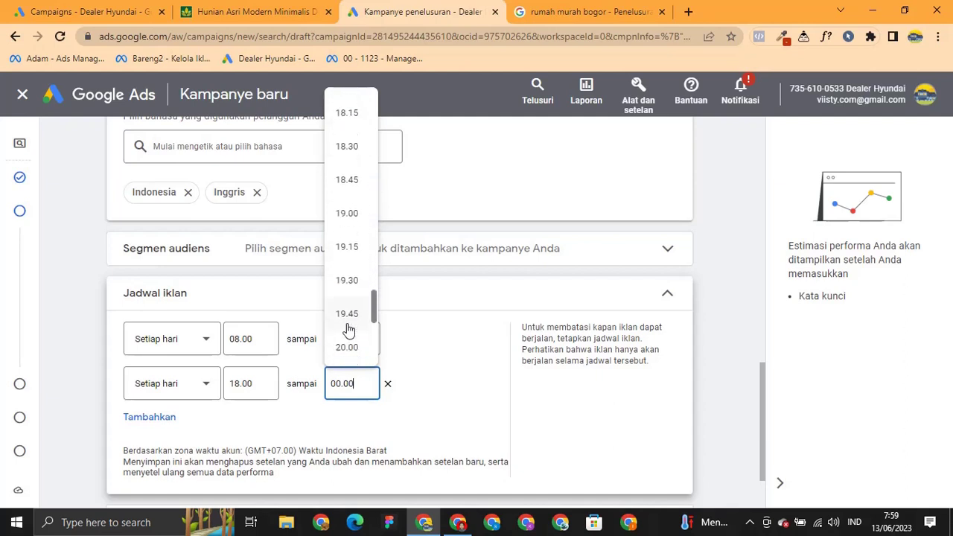
scroll(348, 330, down, 4)
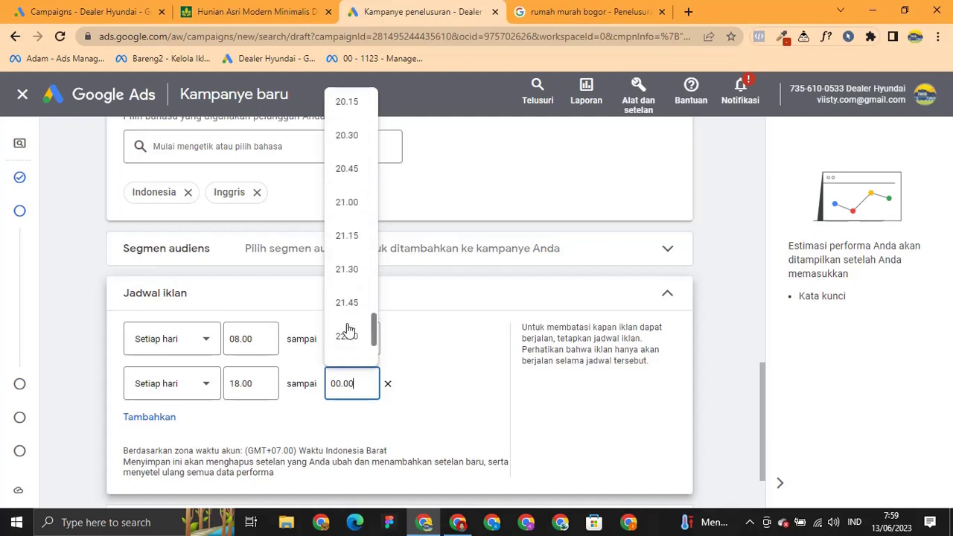
click(354, 339)
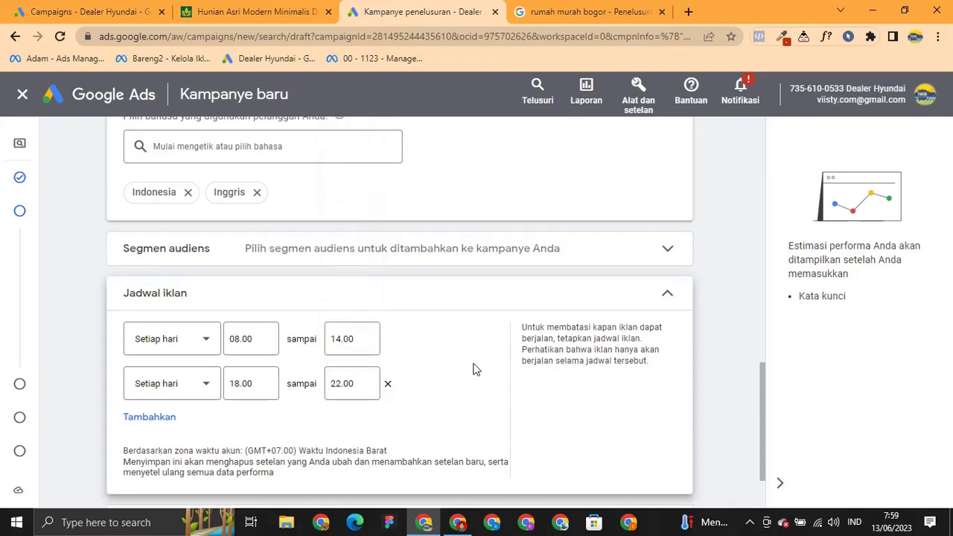
Change both schedule slots' days from Setiap hari to Senin - Jumat.
click(212, 344)
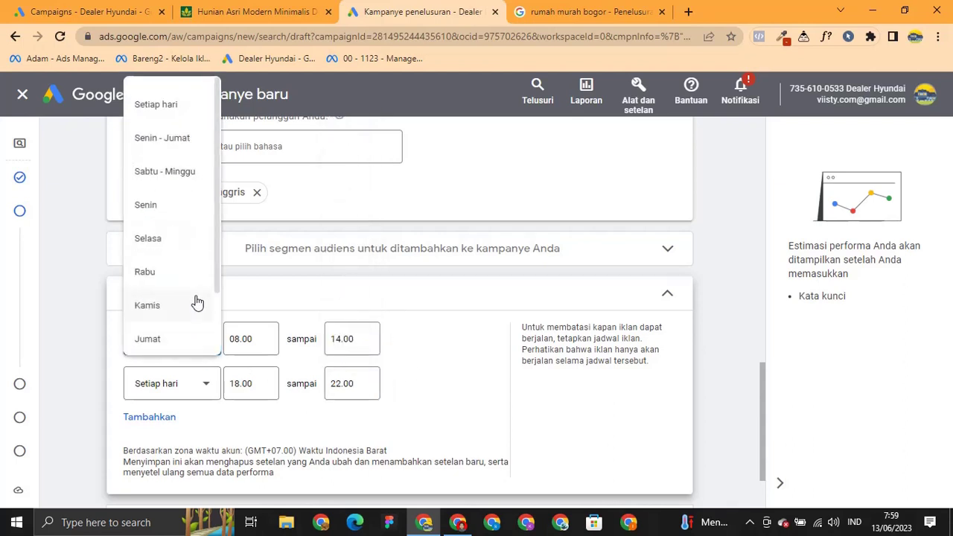
scroll(192, 297, down, 1)
scroll(191, 297, up, 2)
click(147, 139)
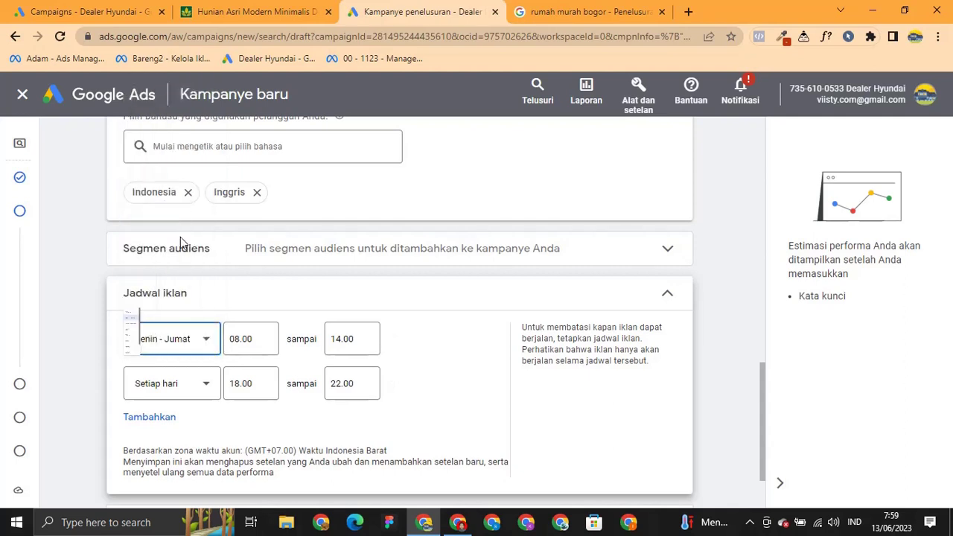
click(204, 383)
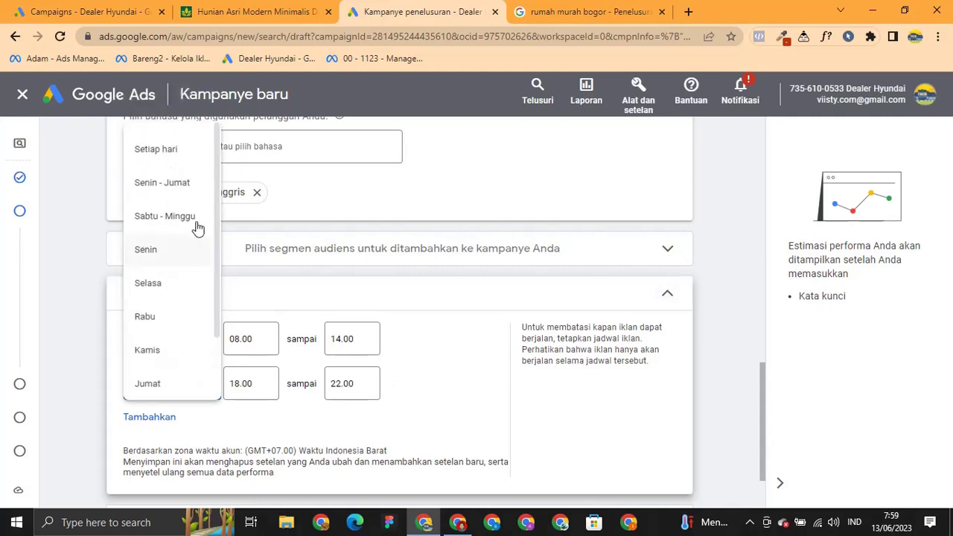
click(175, 182)
scroll(447, 357, down, 2)
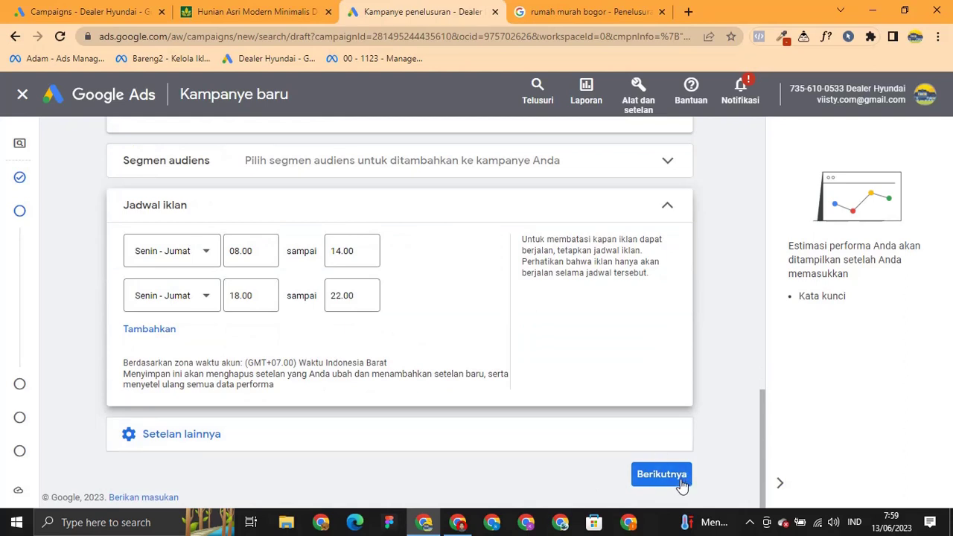
Continue to Kata kunci dan iklan and scroll to Grup iklan 1's keyword box.
click(680, 481)
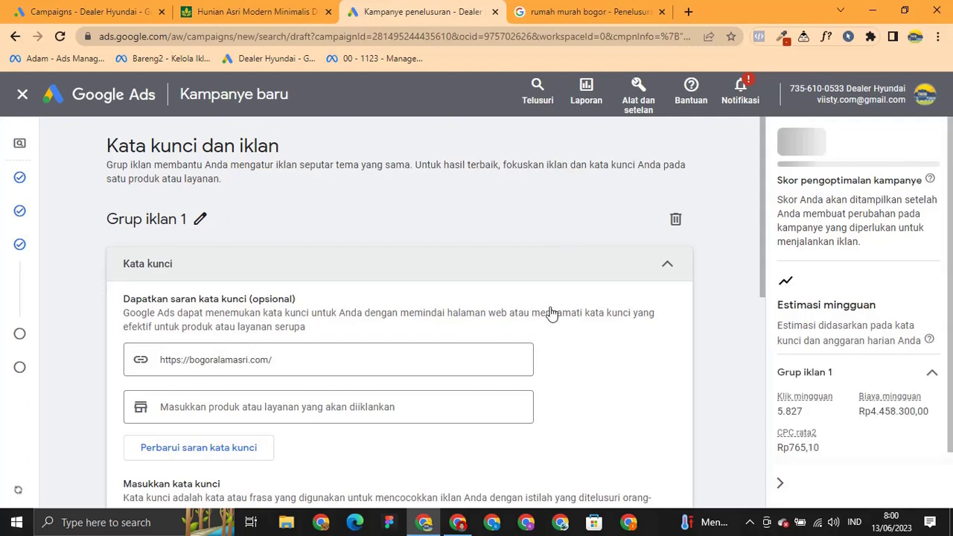
scroll(692, 361, down, 1)
scroll(713, 341, down, 1)
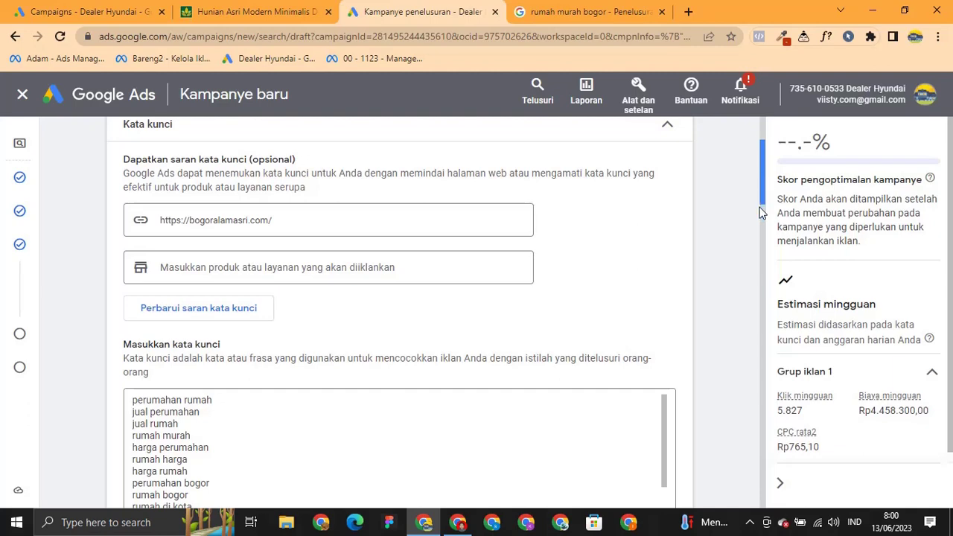
scroll(761, 221, down, 4)
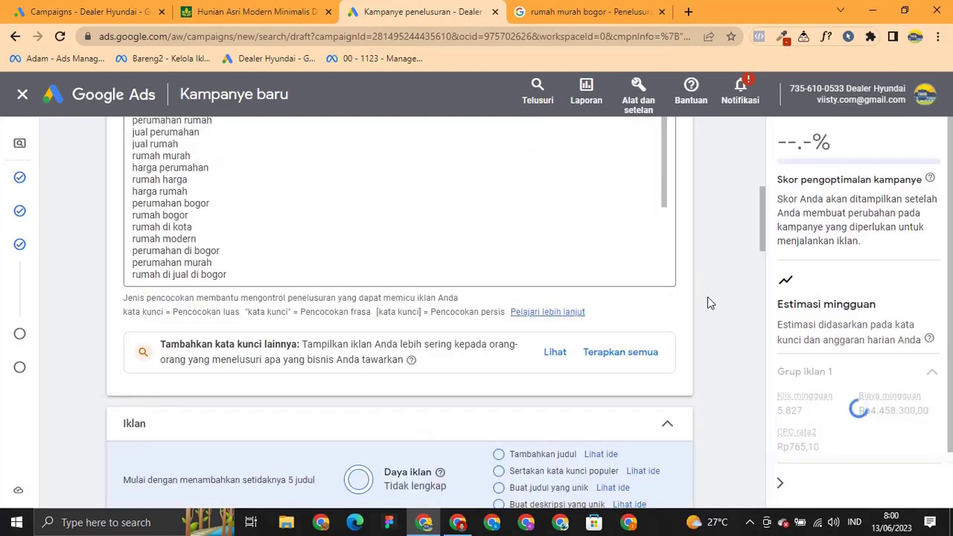
scroll(707, 306, up, 1)
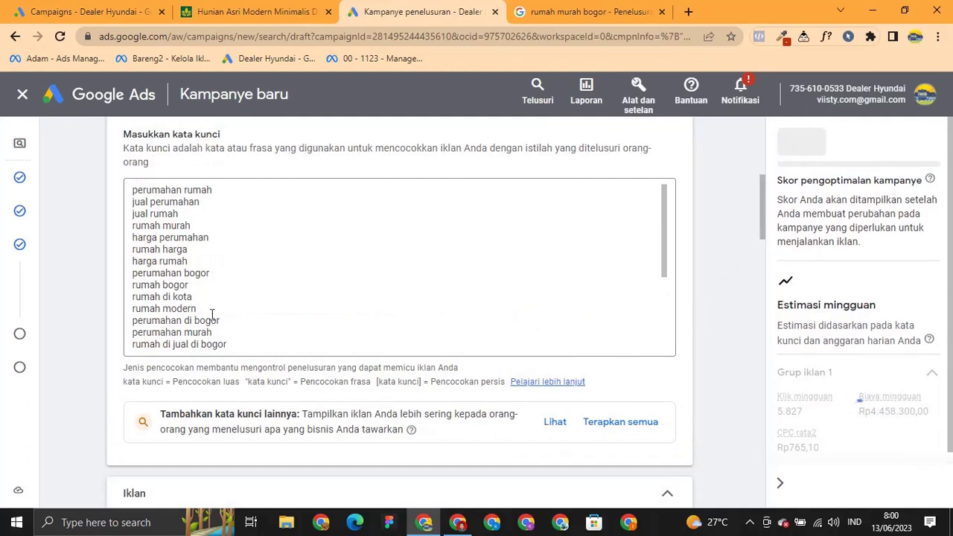
Replace the keywords with three lines of perumahan bogor, adding quote and bracket match-type marks.
click(180, 305)
key(ctrl+a)
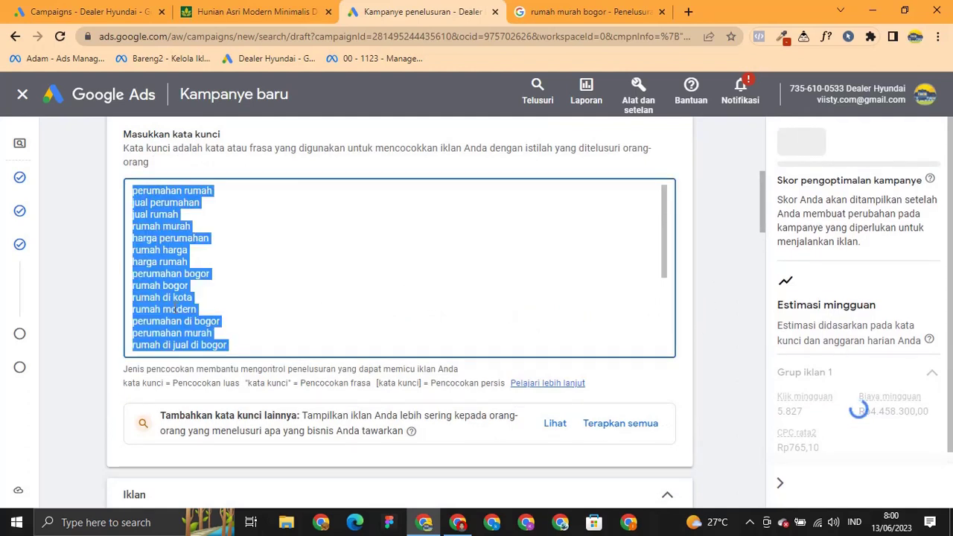
key(BackSpace)
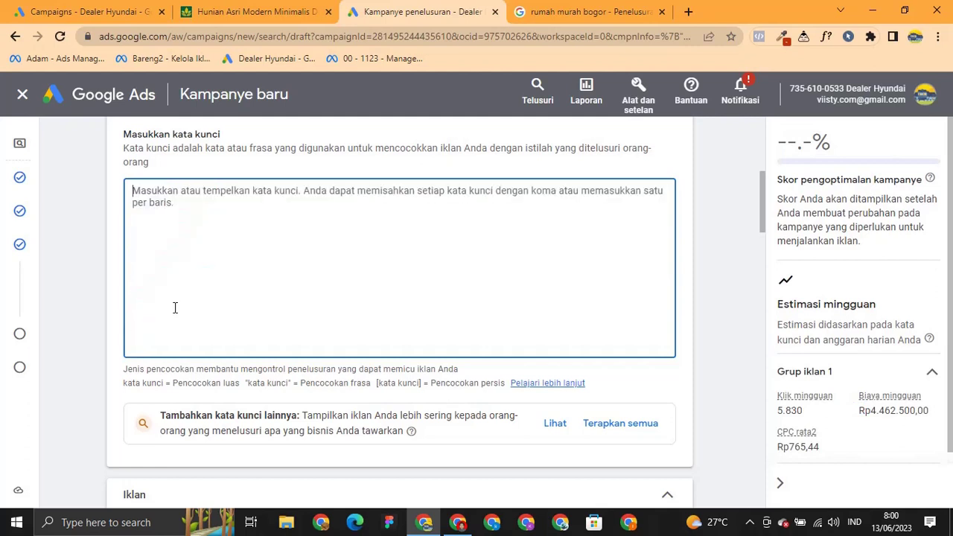
text(per)
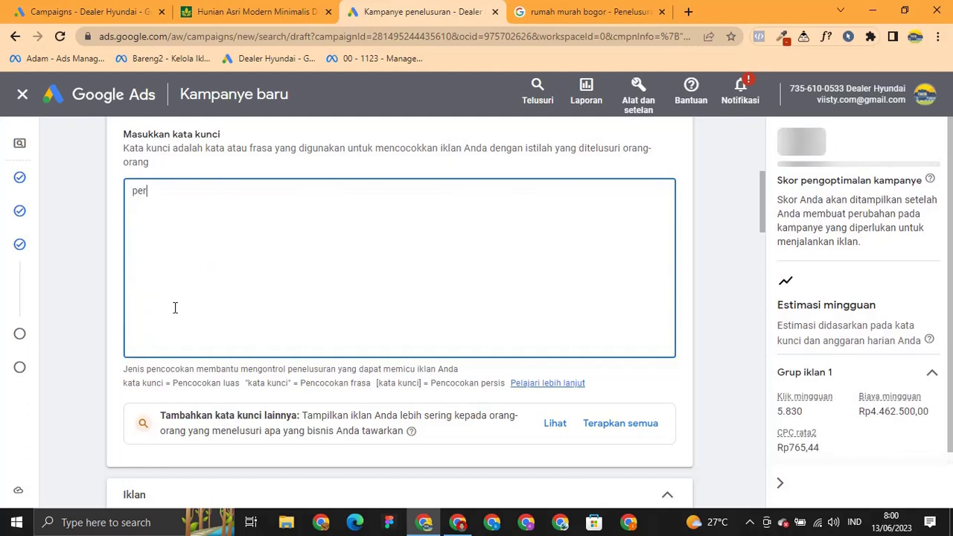
text(umahan bogor)
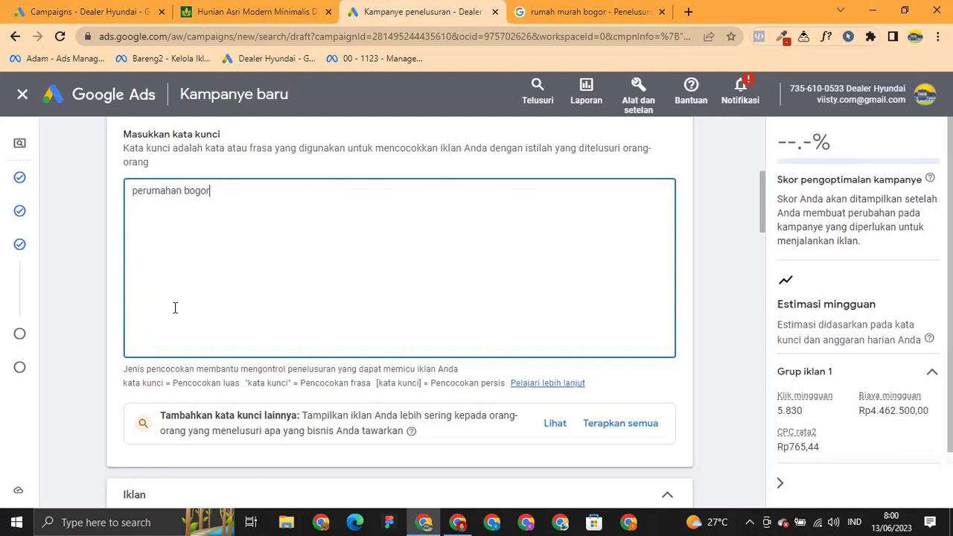
key(ctrl+a)
key(ctrl+c)
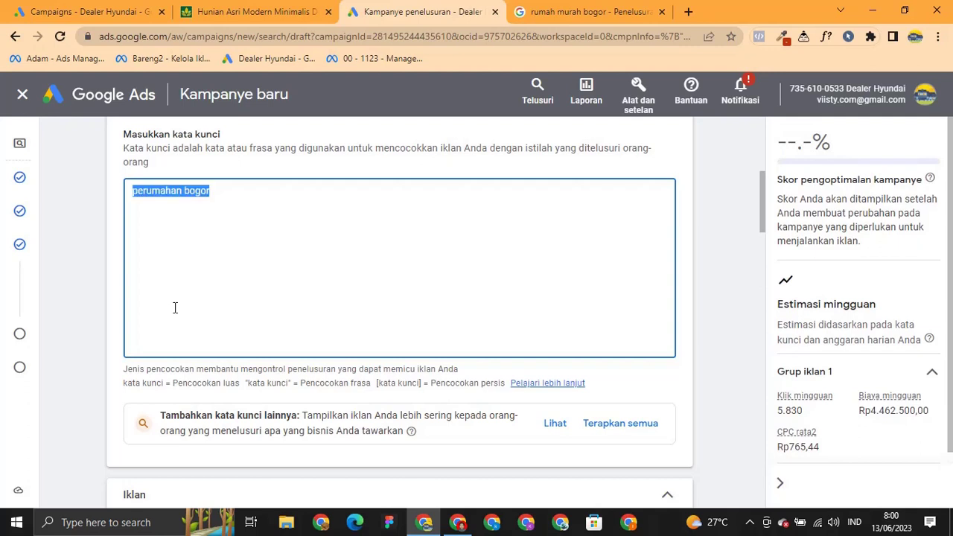
click(175, 308)
key(ctrl+v)
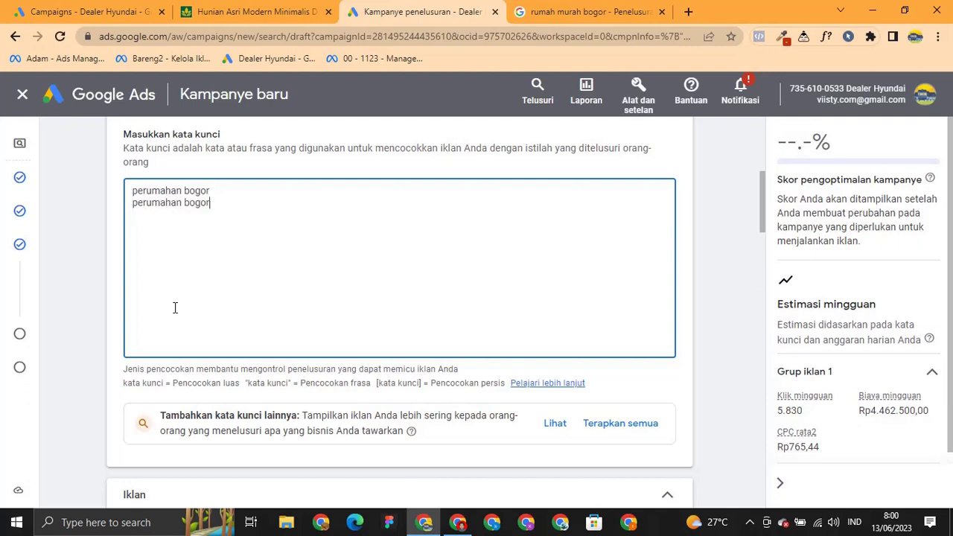
key(Return)
key(ctrl+v)
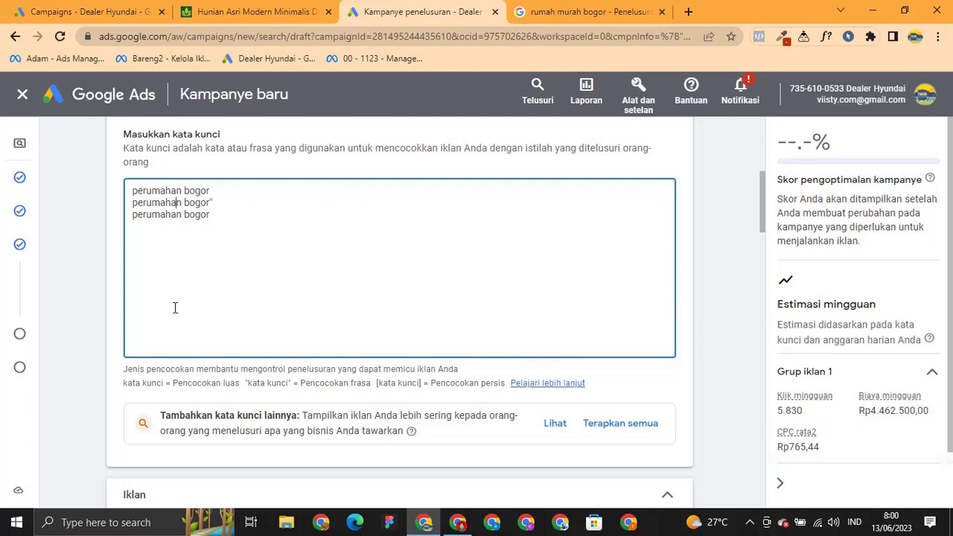
text(" )
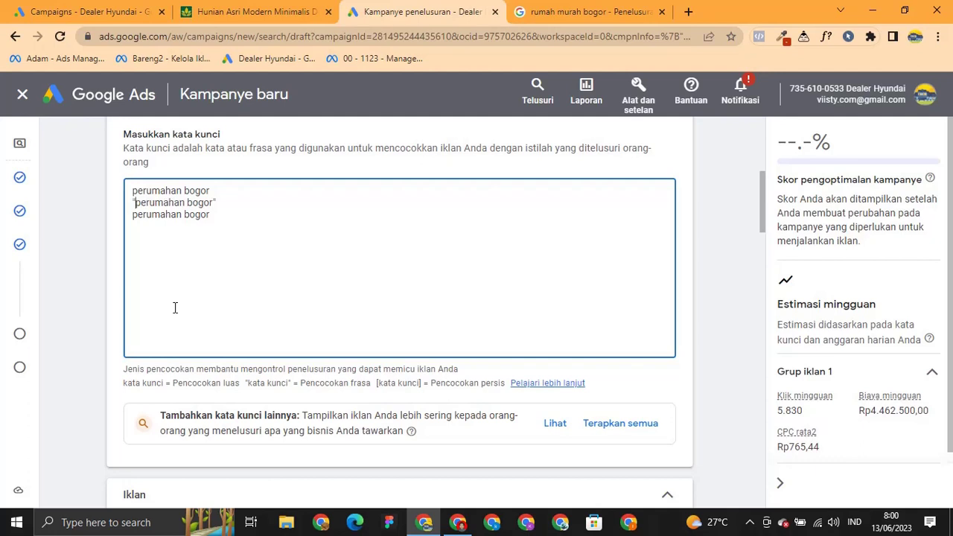
text([)
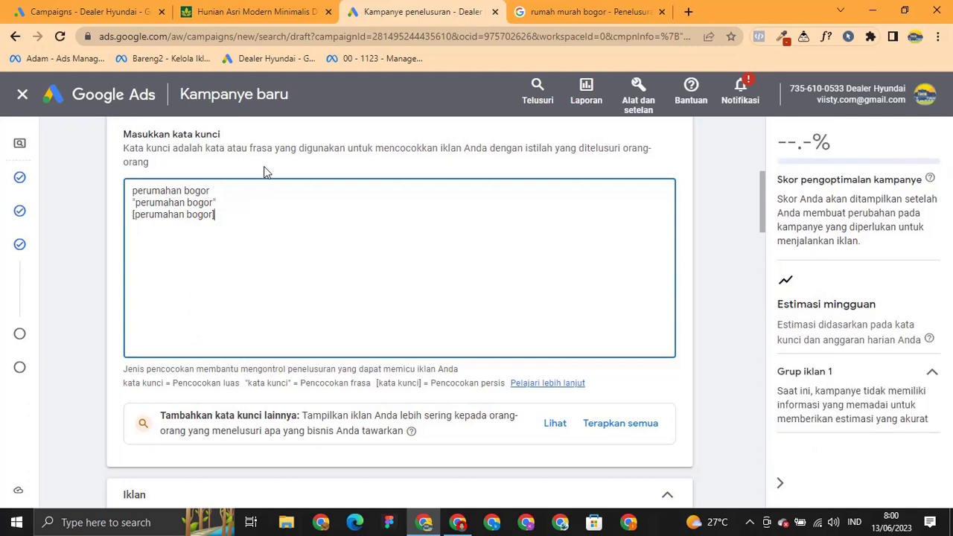
Inspect the first keyword line and the match-type explanation below the keyword box.
double_click(152, 191)
triple_click(152, 190)
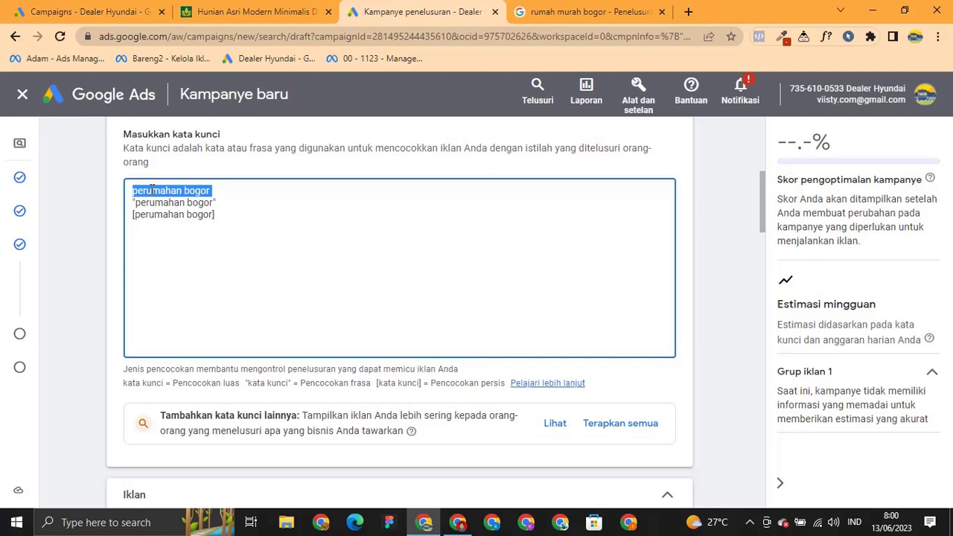
click(151, 190)
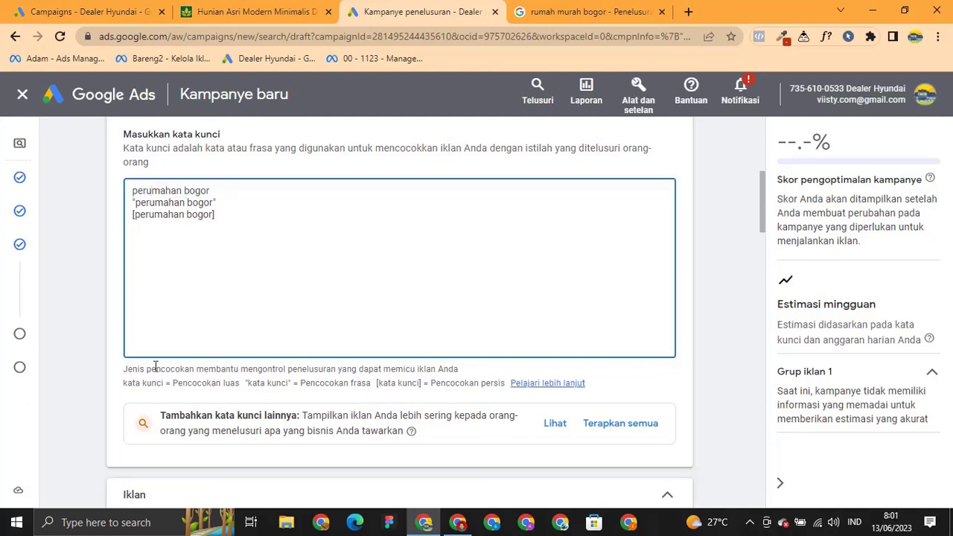
drag(136, 381, 166, 381)
click(347, 381)
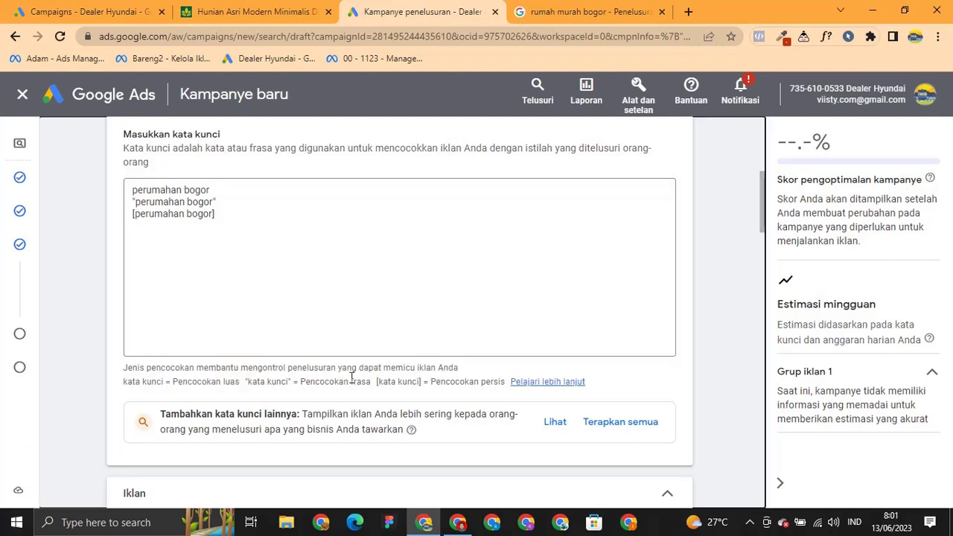
double_click(141, 384)
click(158, 385)
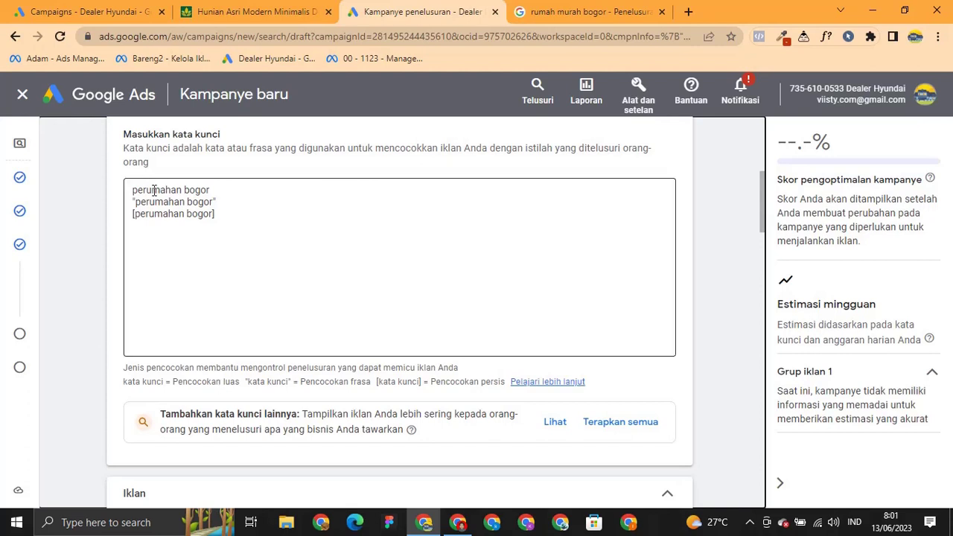
Remove the broad-match perumahan bogor line, keeping the quoted and bracketed keywords.
drag(133, 202, 254, 215)
key(ctrl+c)
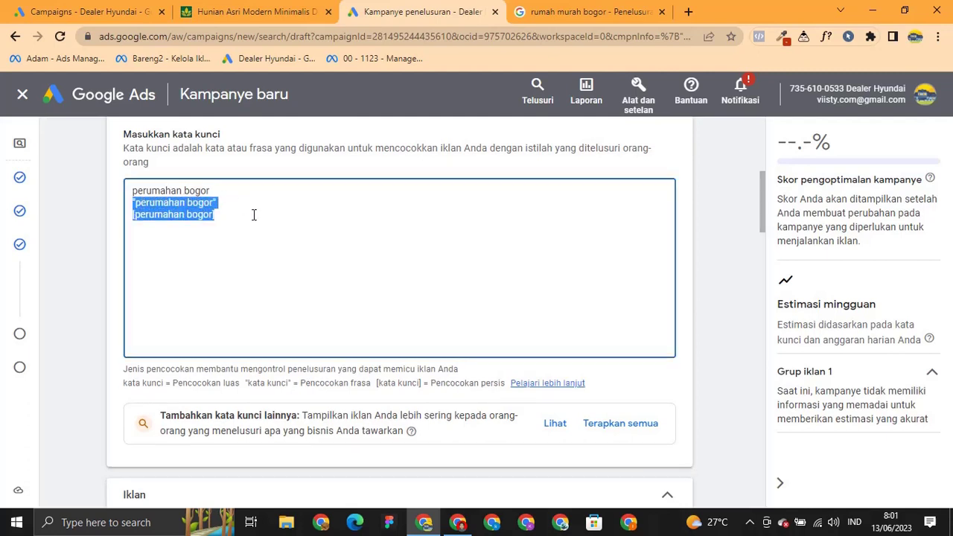
key(BackSpace)
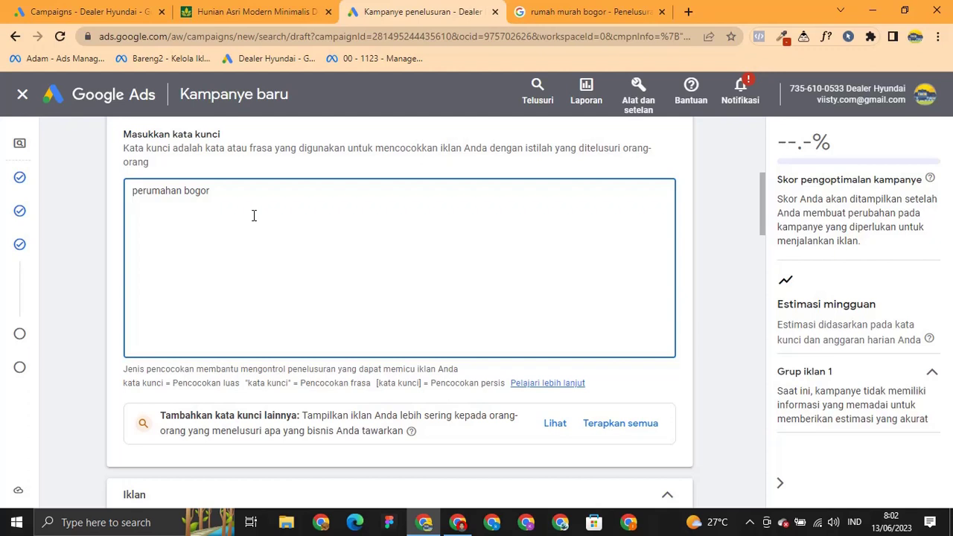
key(ctrl+a)
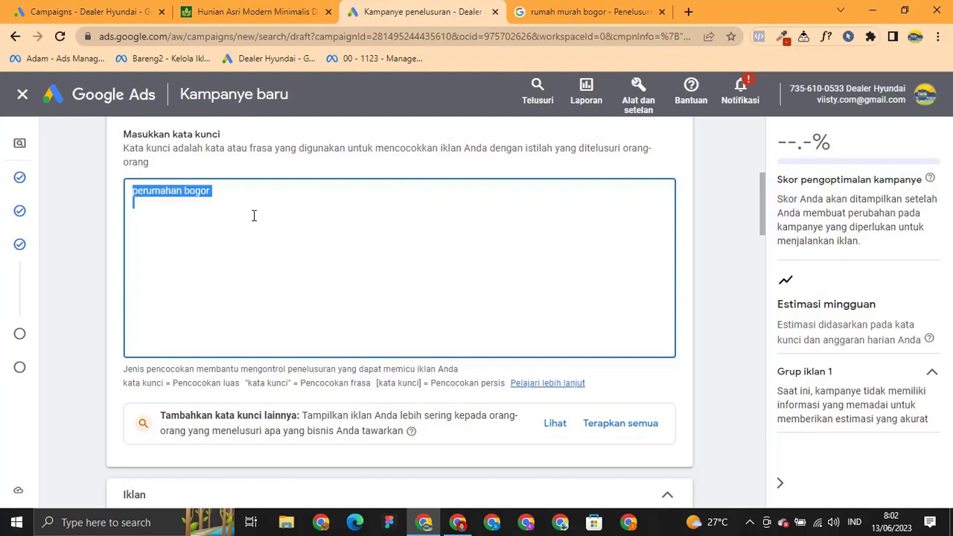
key(BackSpace)
key(ctrl+v)
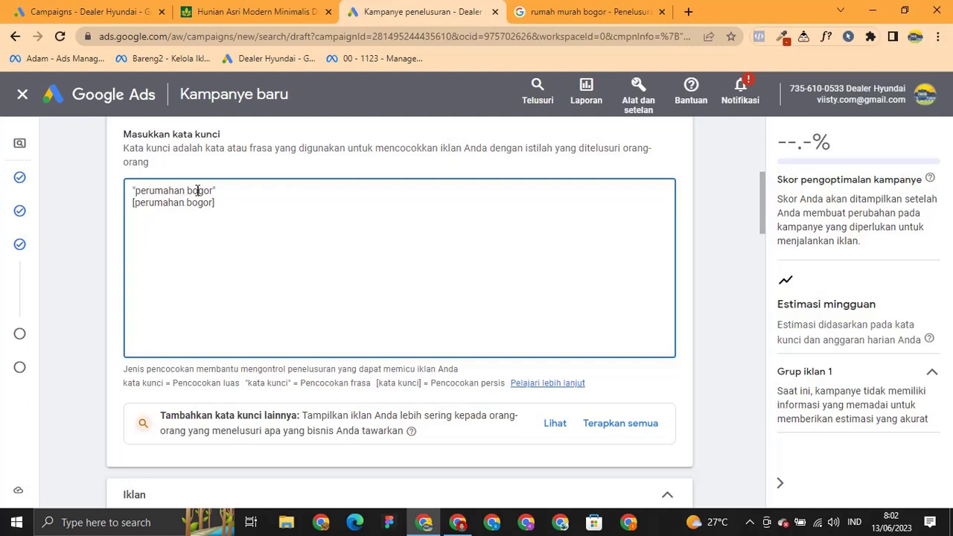
Correct the second keyword line to read [perumahan bogor] and finish editing.
triple_click(197, 188)
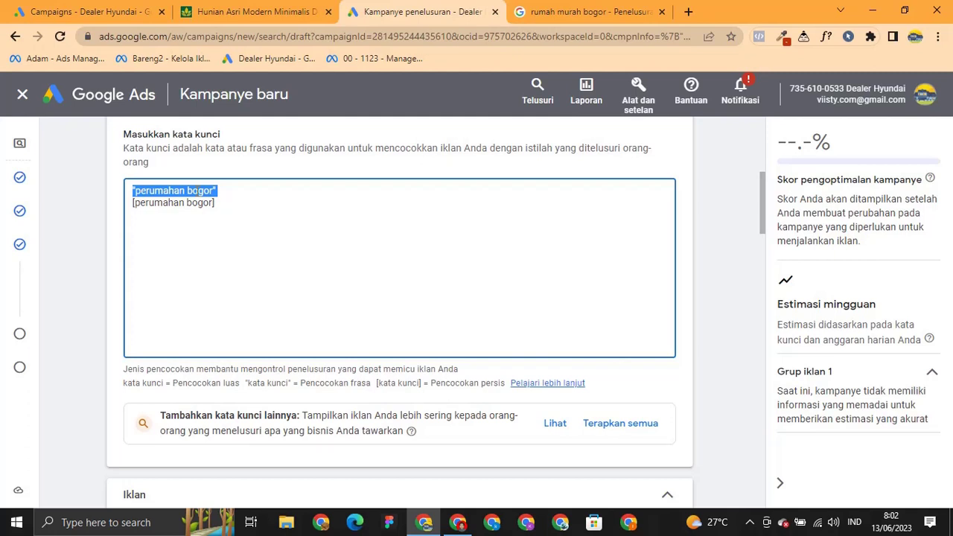
triple_click(200, 202)
key(ctrl+c)
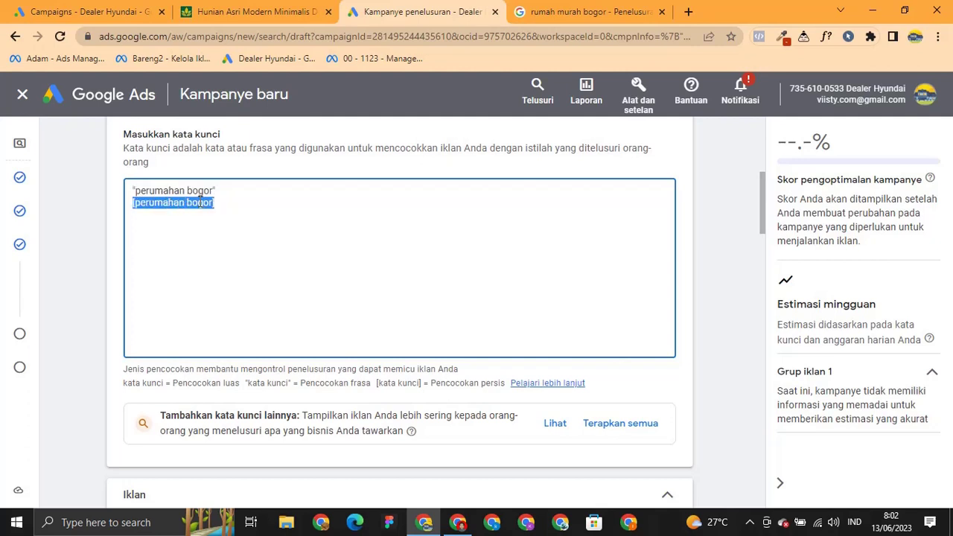
key(BackSpace)
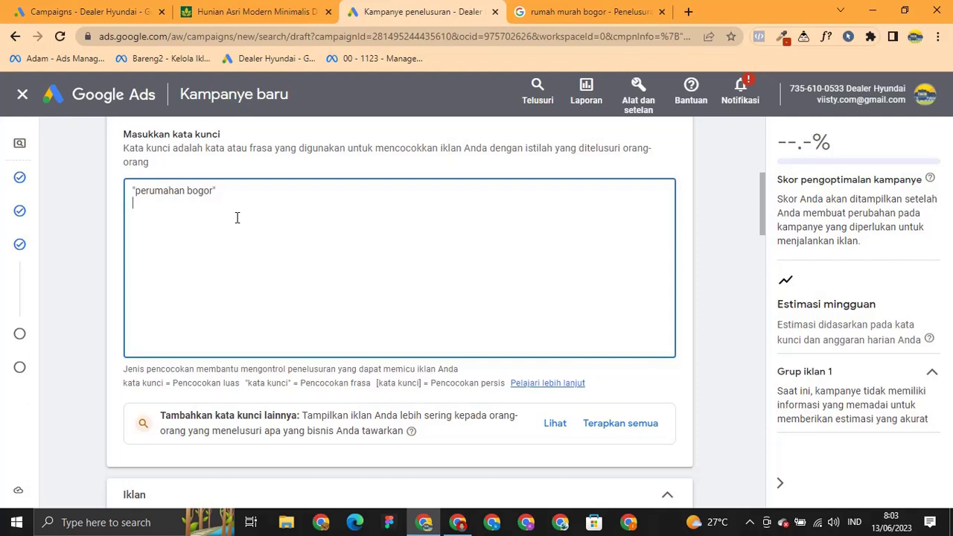
key(ctrl+v)
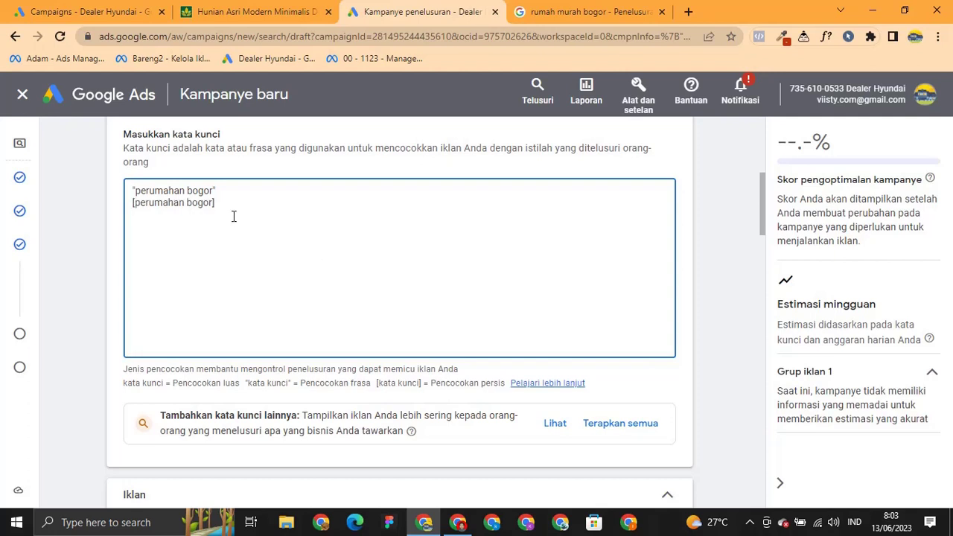
key(BackSpace)
text(])
double_click(179, 195)
click(179, 192)
triple_click(202, 201)
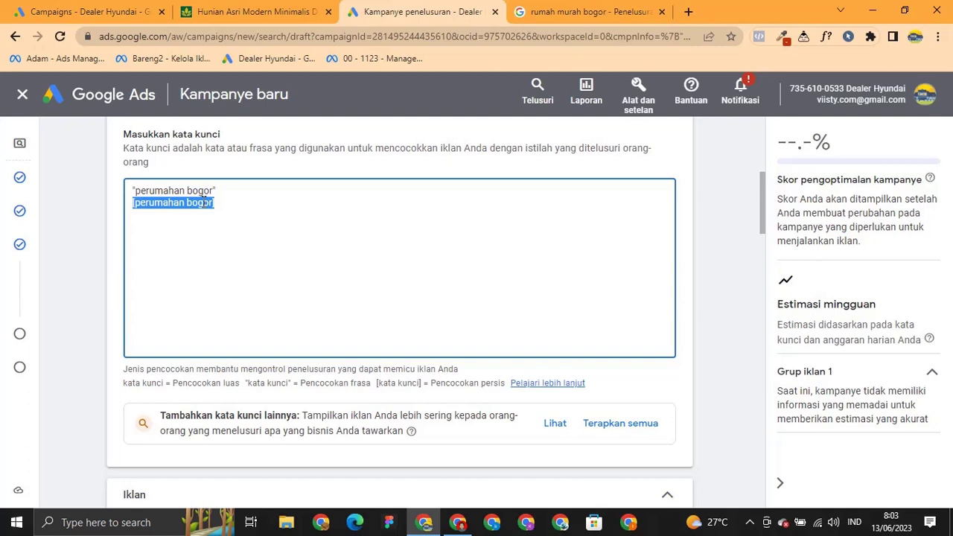
click(240, 175)
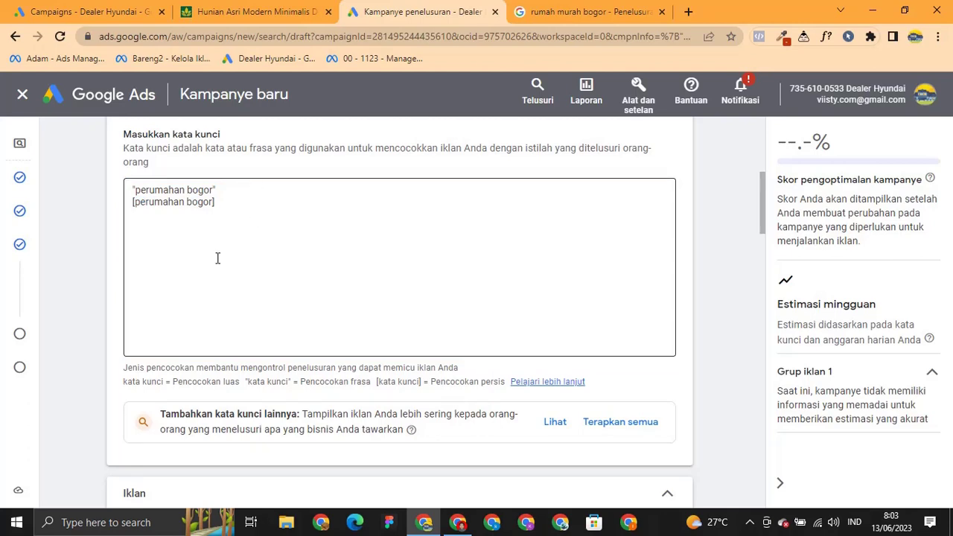
Add six more empty headline fields to the ad.
scroll(113, 285, down, 1)
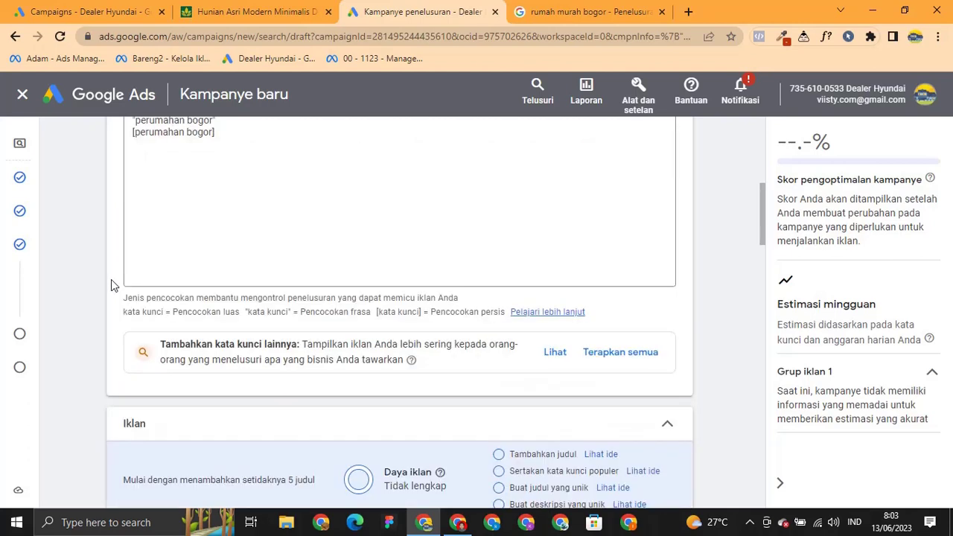
scroll(114, 283, down, 2)
scroll(111, 283, down, 4)
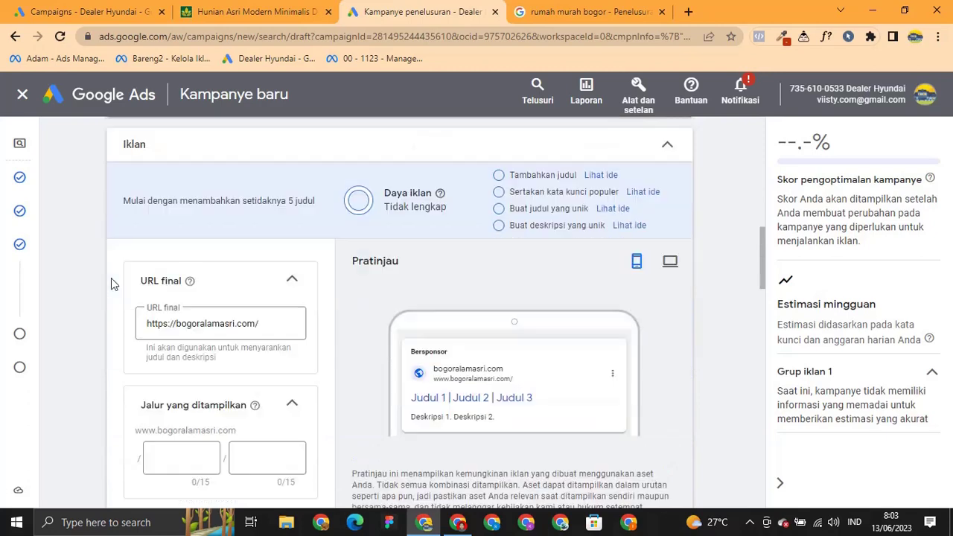
scroll(111, 284, down, 2)
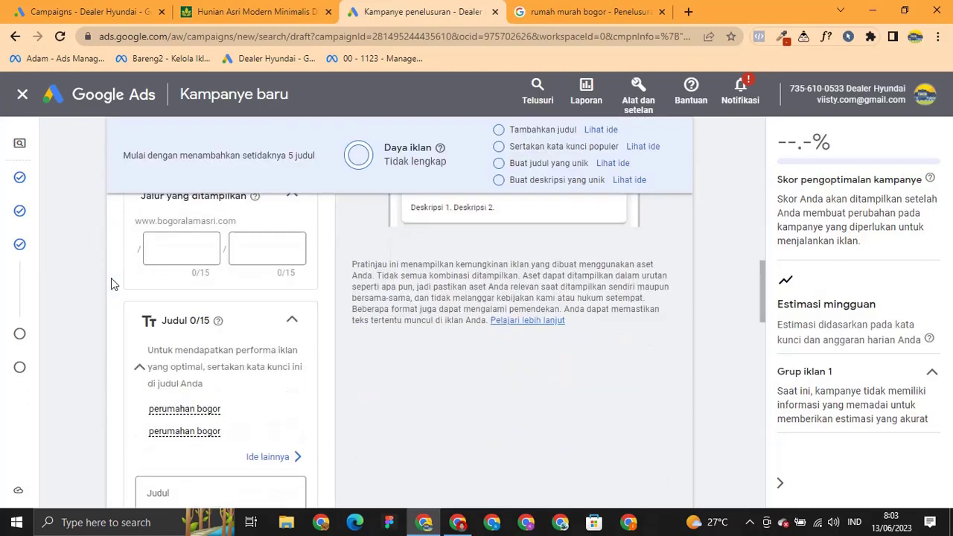
scroll(113, 288, up, 2)
scroll(137, 311, up, 2)
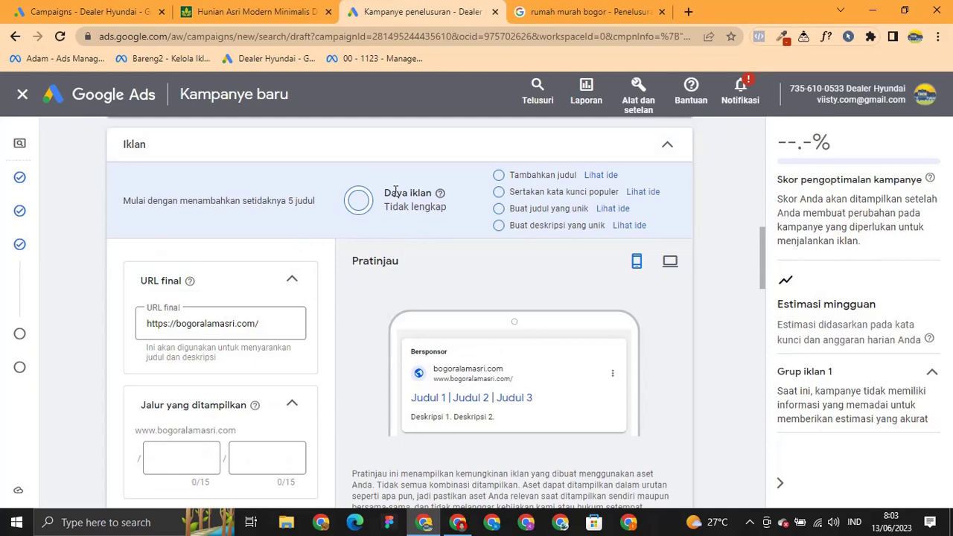
scroll(362, 271, down, 5)
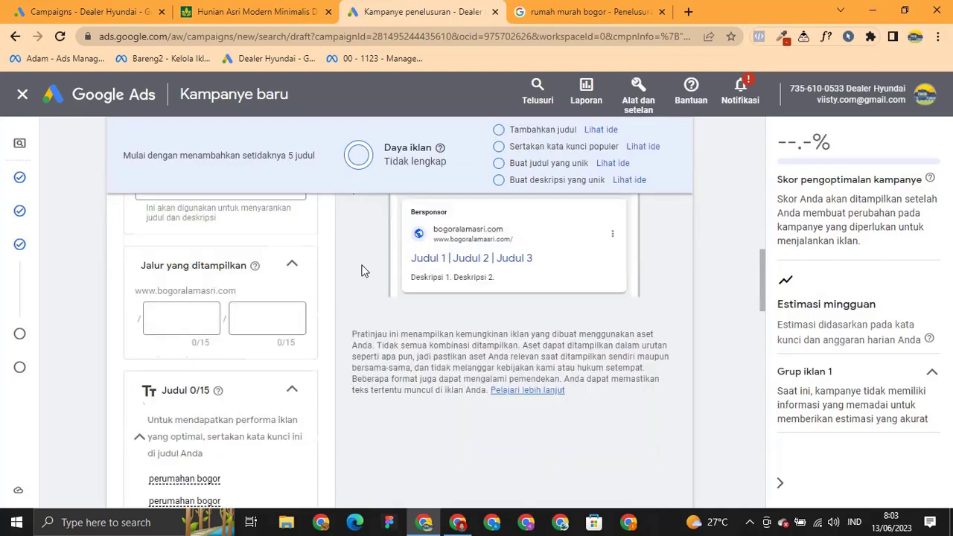
scroll(311, 304, down, 1)
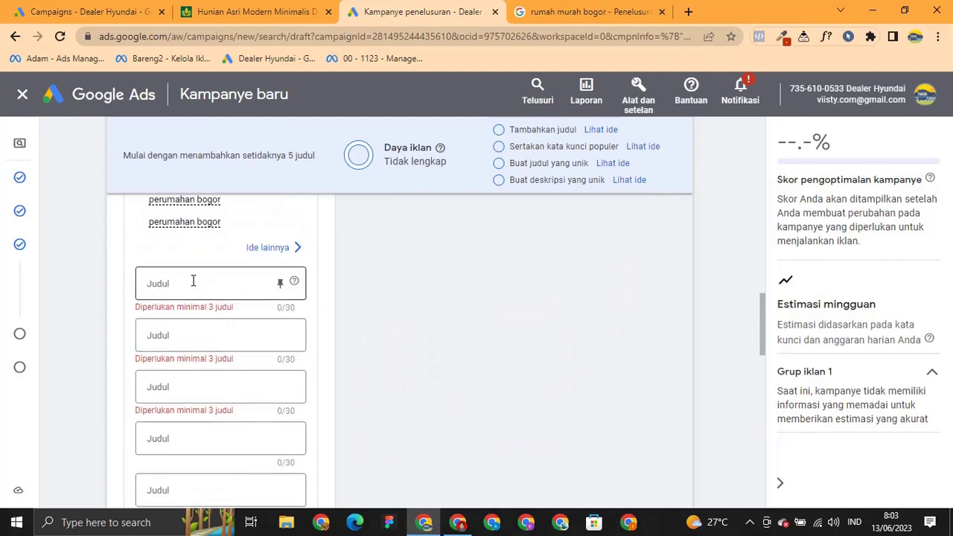
scroll(235, 290, down, 6)
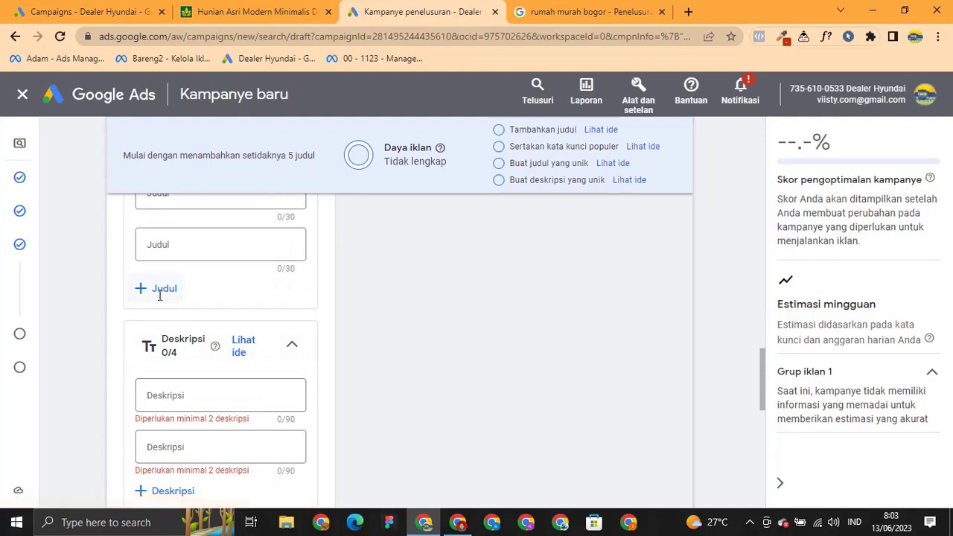
click(158, 290)
click(155, 351)
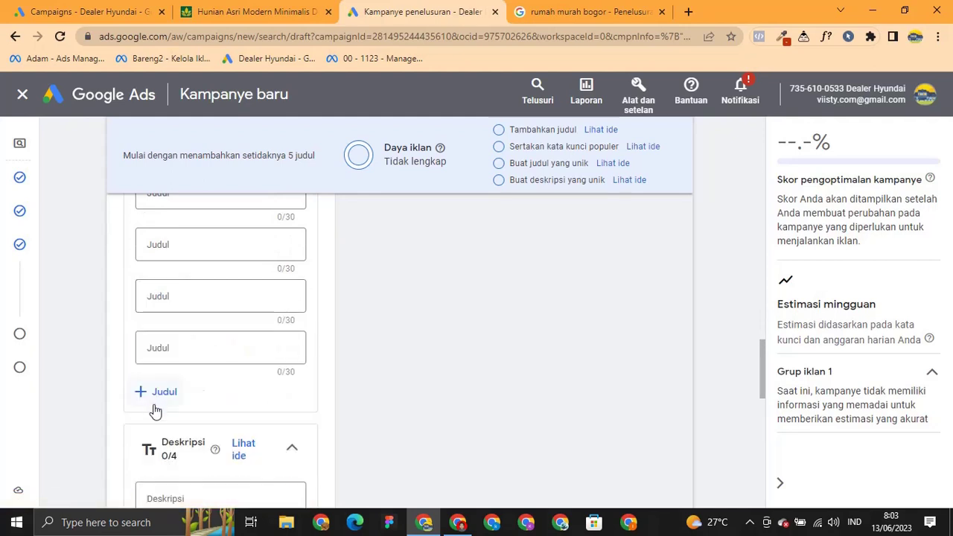
click(155, 399)
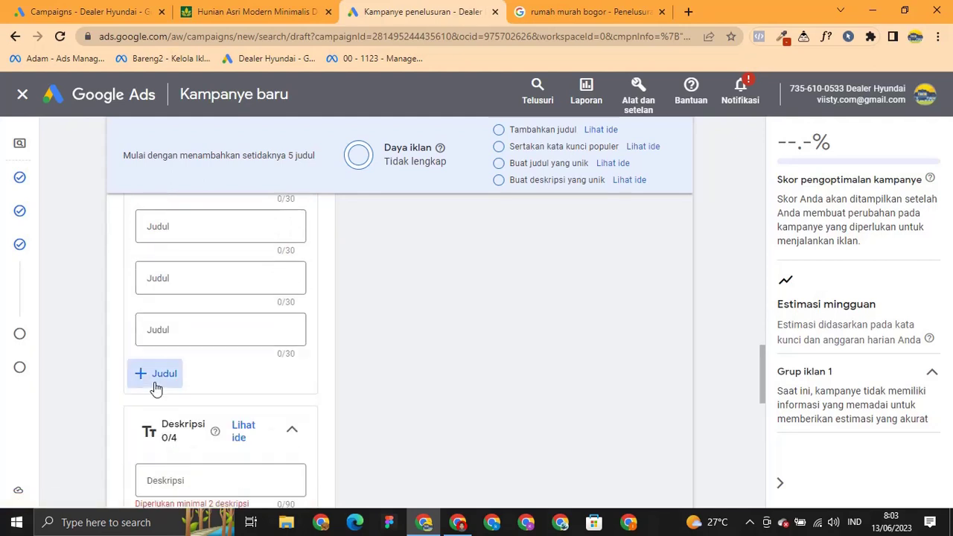
click(154, 381)
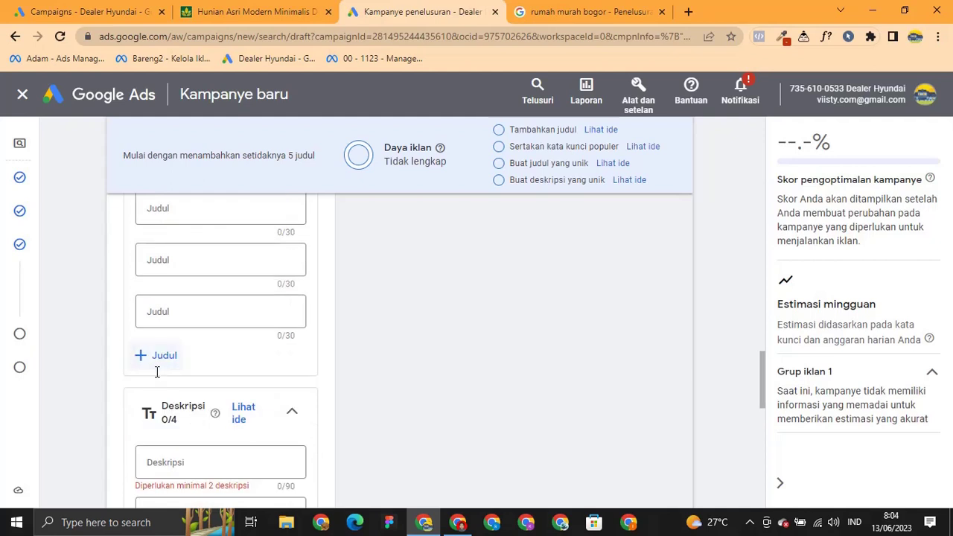
click(156, 358)
click(156, 373)
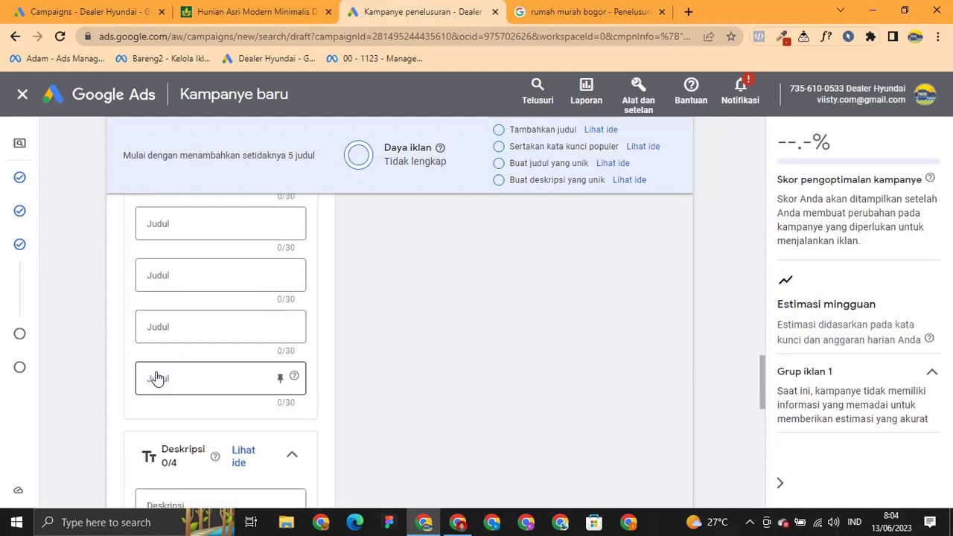
Add a third and fourth description field to the ad.
scroll(160, 378, down, 3)
scroll(160, 378, down, 1)
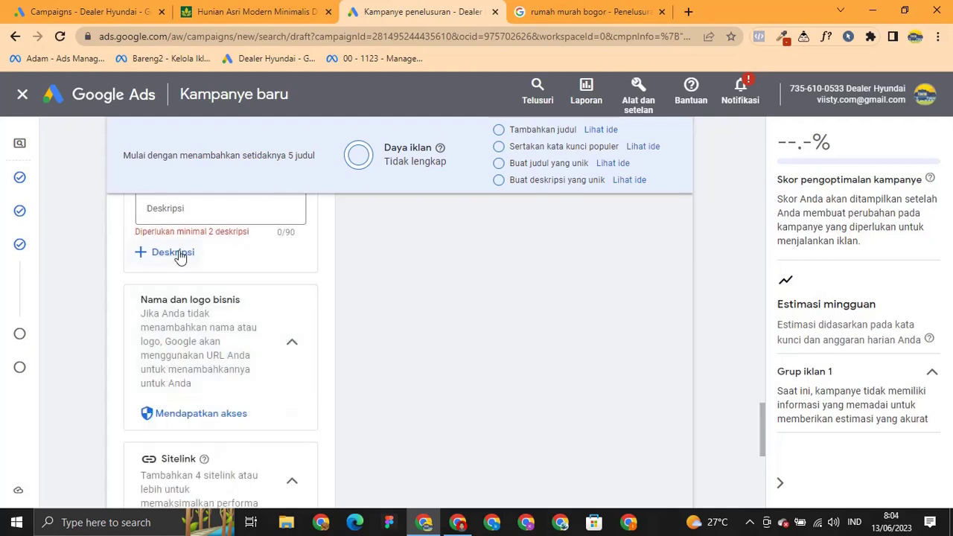
click(179, 257)
click(170, 307)
scroll(365, 312, up, 1)
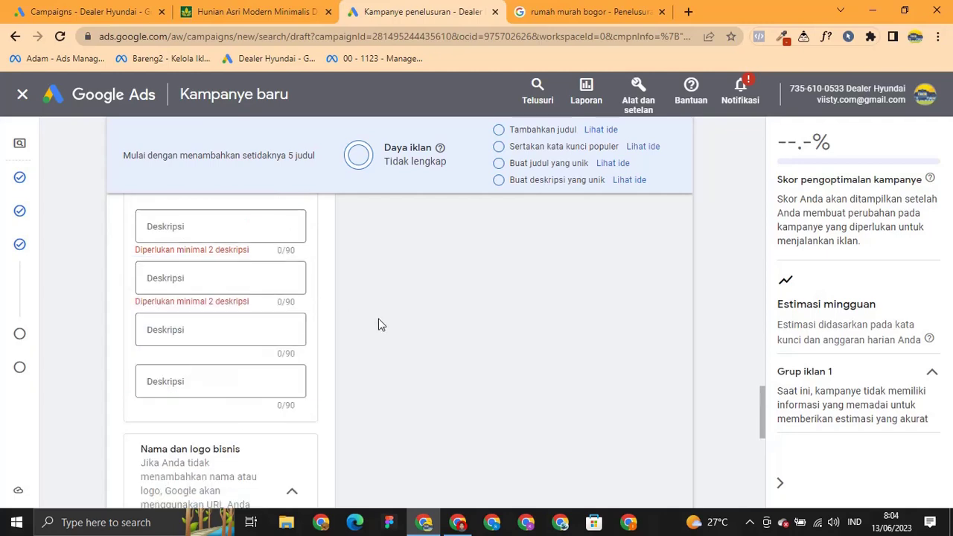
scroll(379, 324, up, 8)
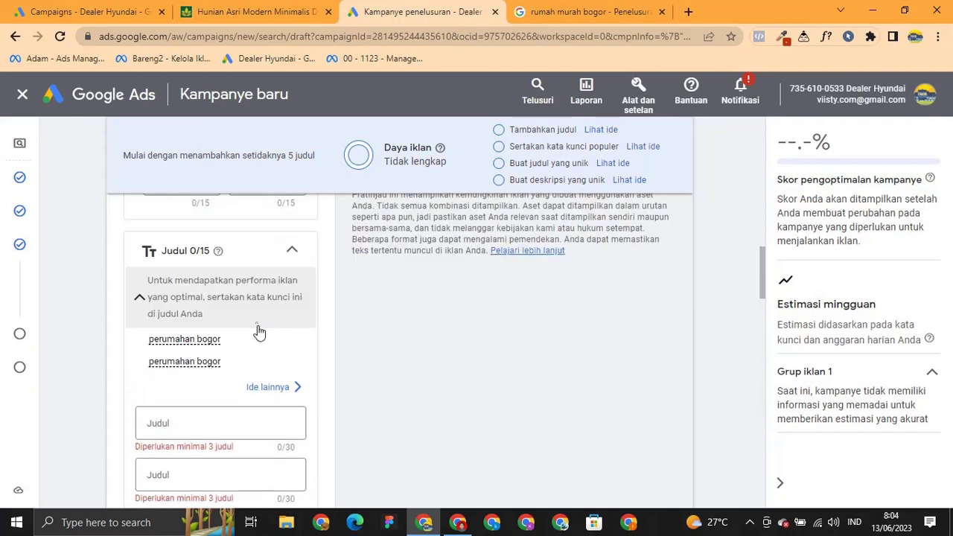
scroll(347, 379, up, 8)
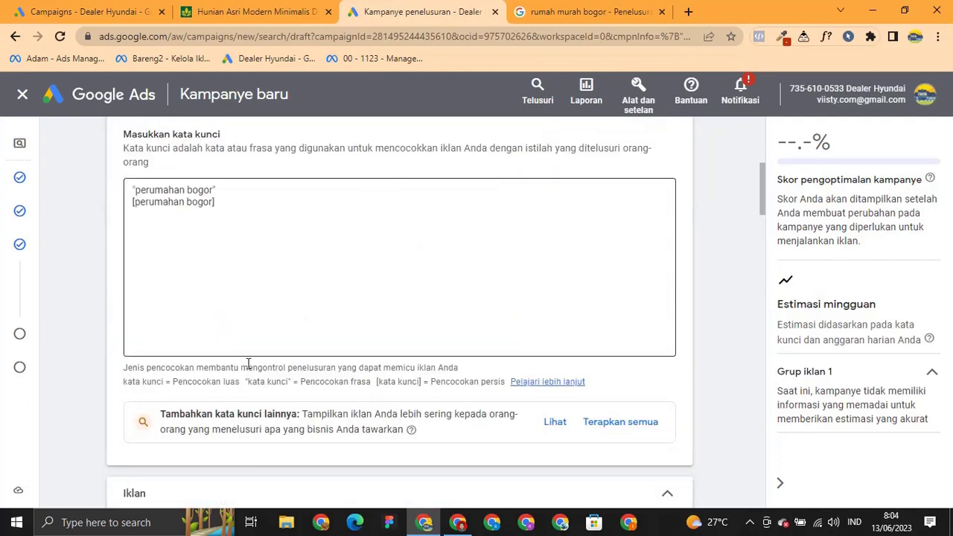
scroll(252, 379, down, 8)
scroll(252, 384, down, 3)
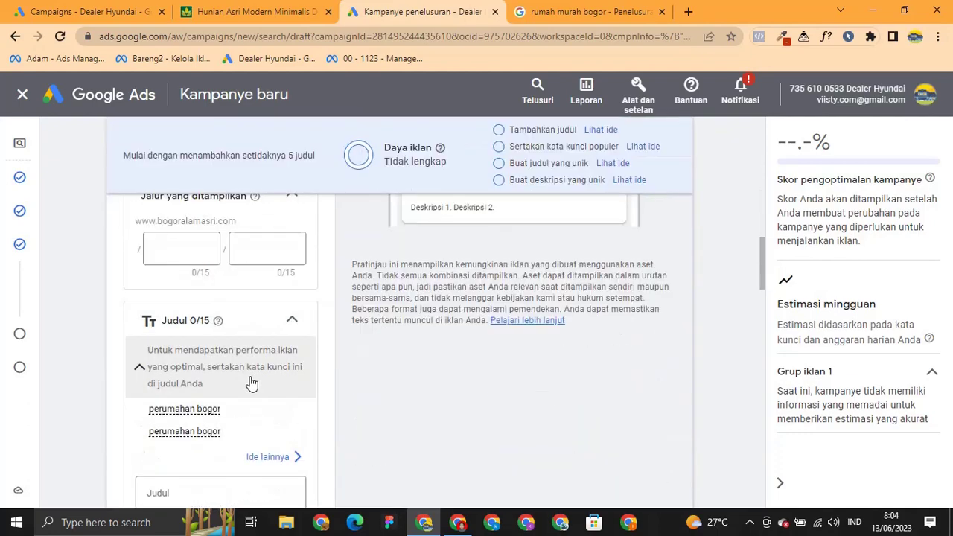
Enter 'Perumahan Bogor' as the ad's first headline.
click(216, 357)
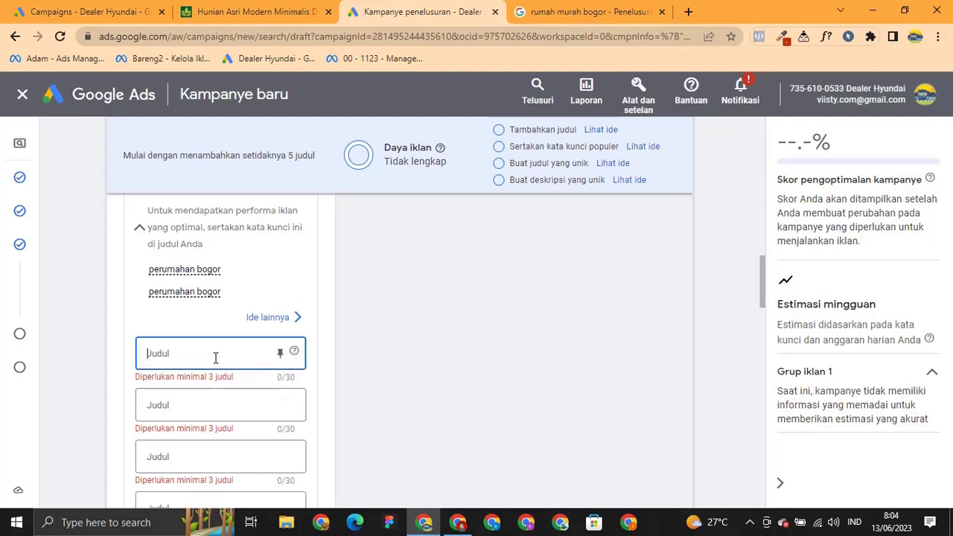
text(Pee)
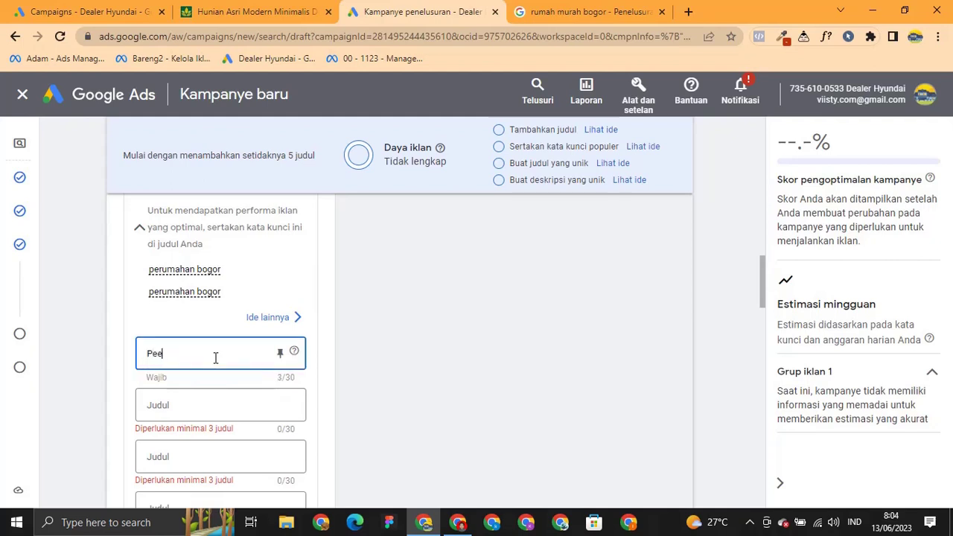
text(rumahan Bogor)
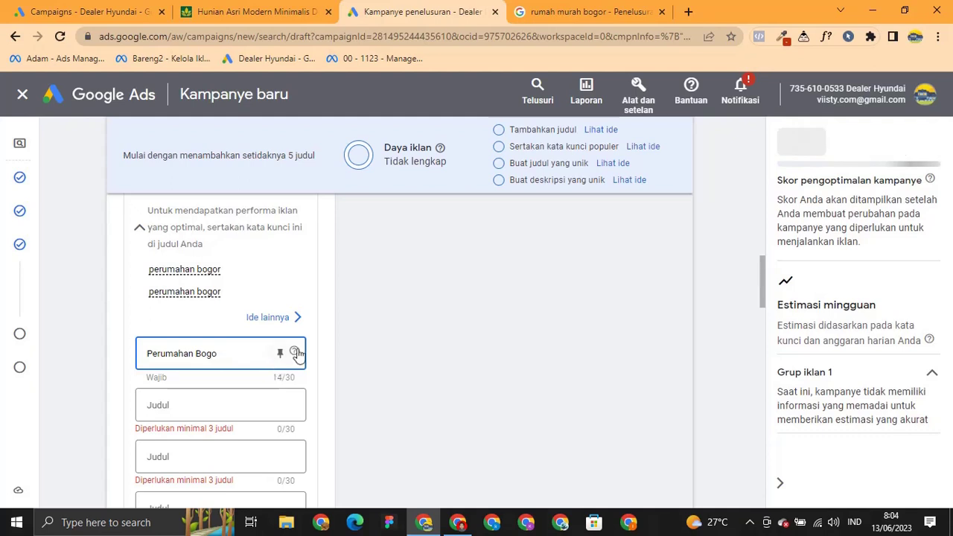
click(315, 299)
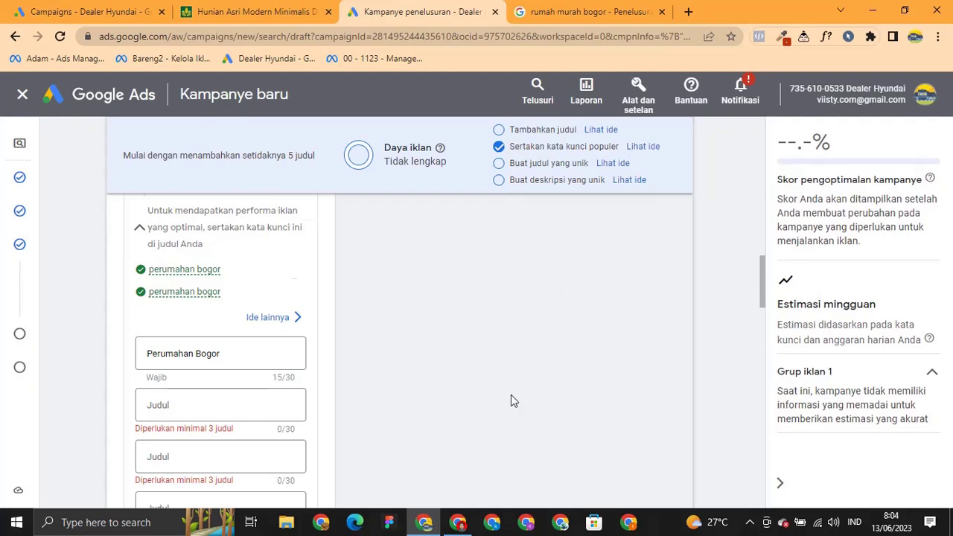
Review the keyword list without changing it, then move to the second headline field.
scroll(511, 395, up, 3)
scroll(510, 394, up, 8)
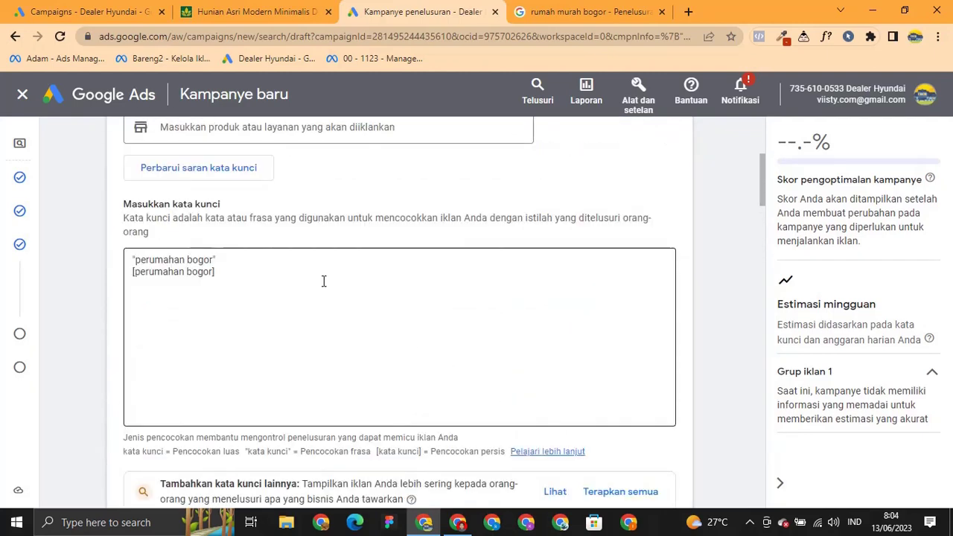
click(323, 280)
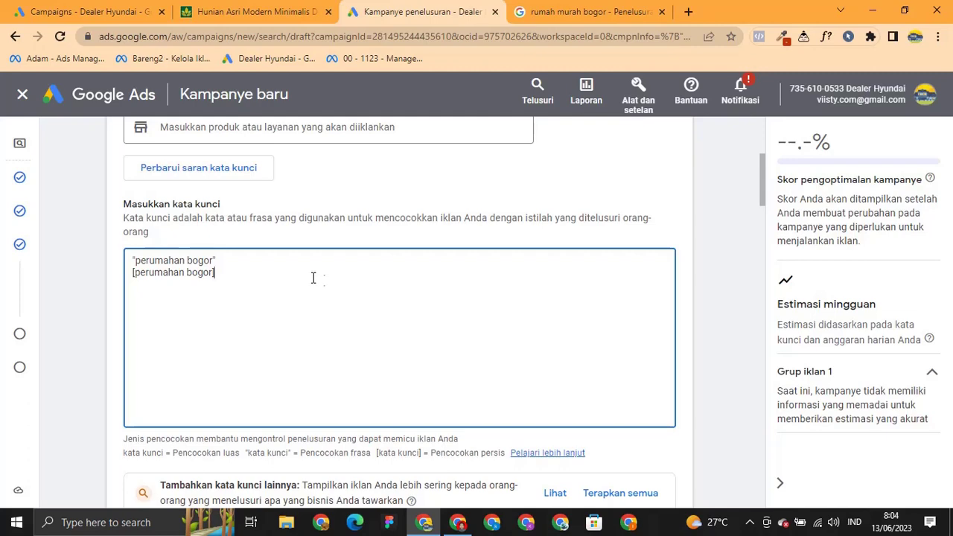
click(310, 242)
scroll(358, 421, down, 3)
scroll(358, 425, down, 5)
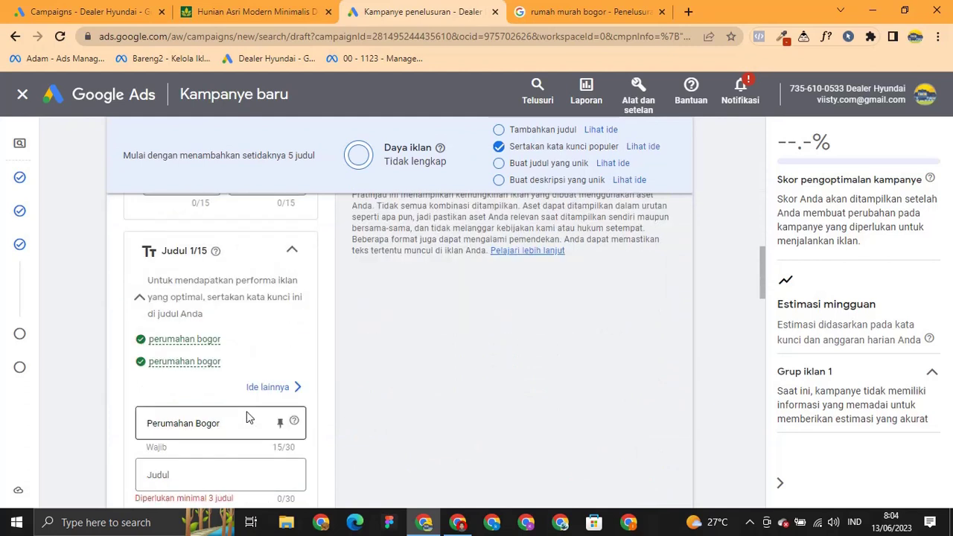
scroll(217, 415, down, 1)
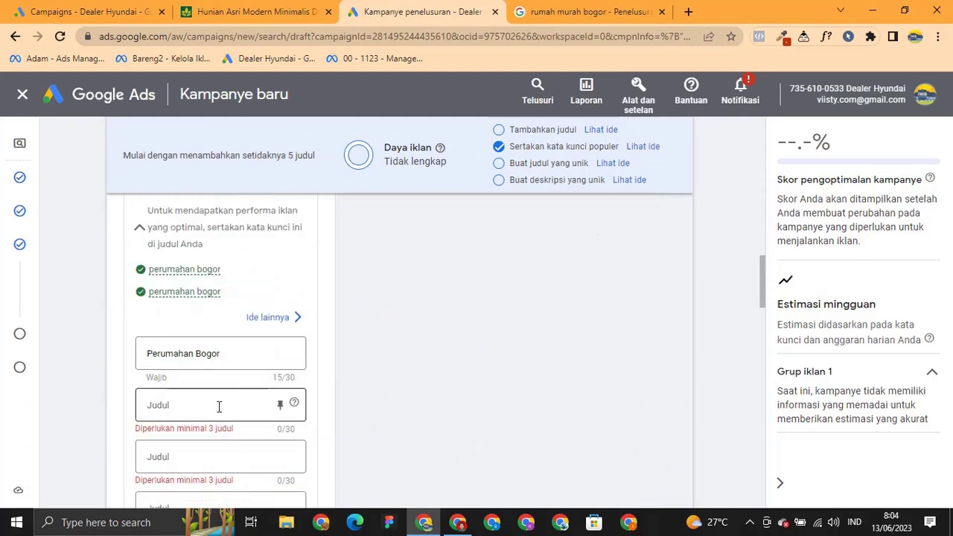
scroll(222, 405, down, 1)
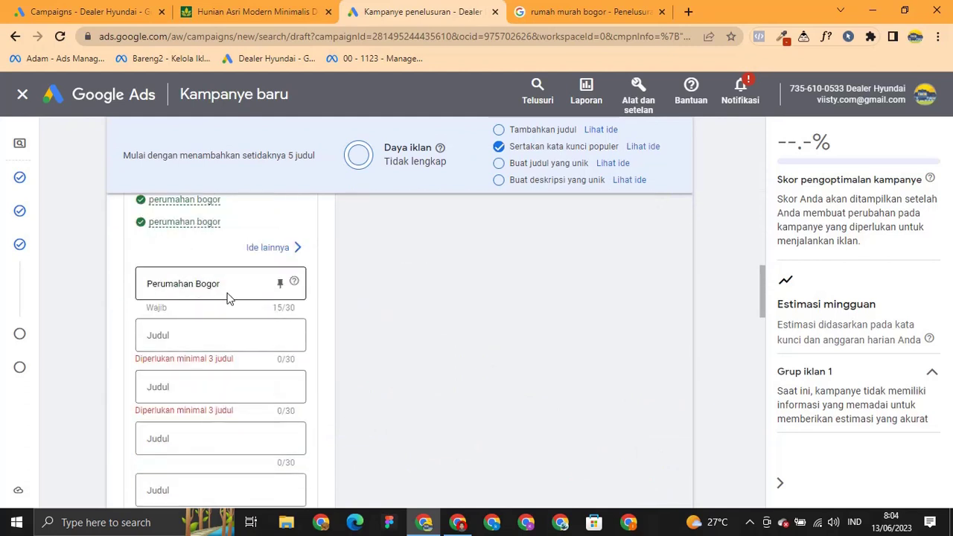
click(215, 338)
Look over the sponsored ads for 'rumah murah bogor', then return to Google Ads.
click(584, 12)
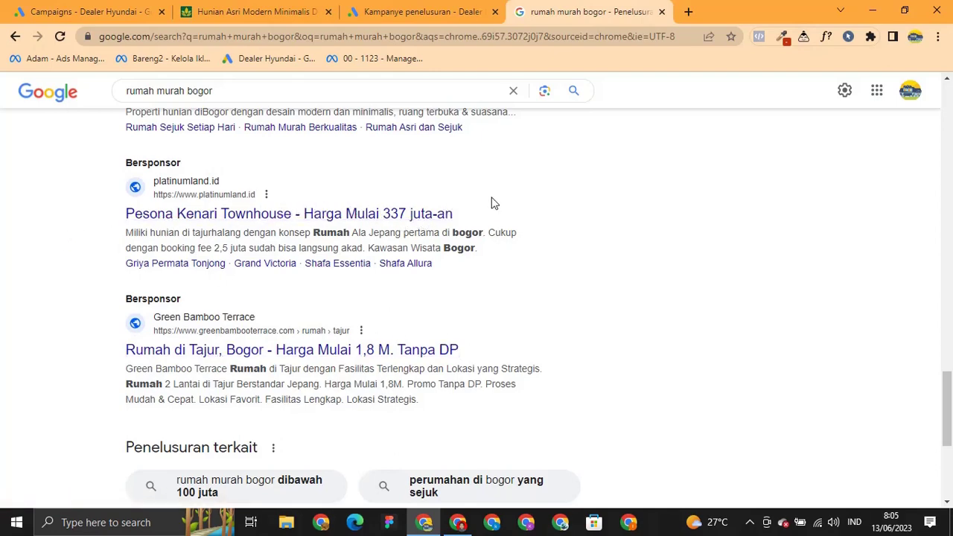
scroll(235, 202, up, 2)
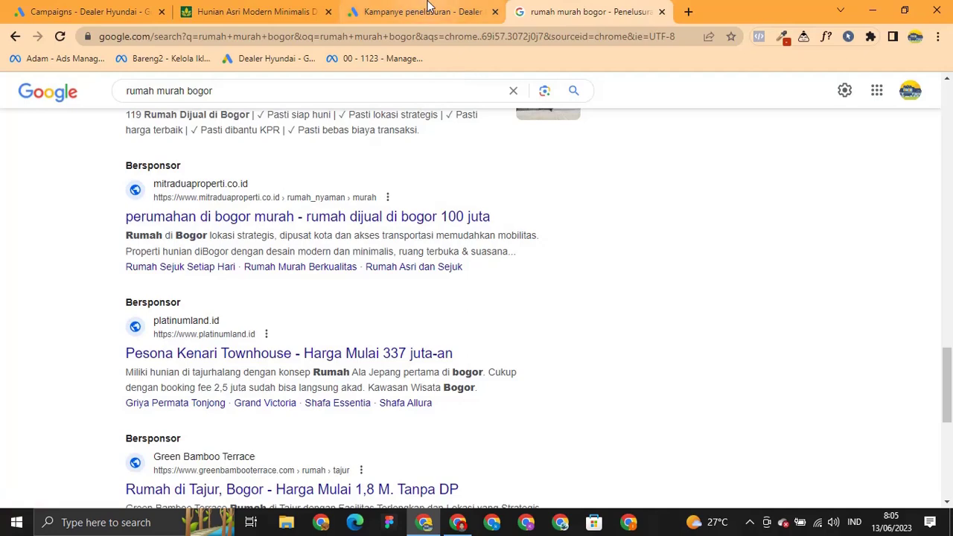
click(429, 6)
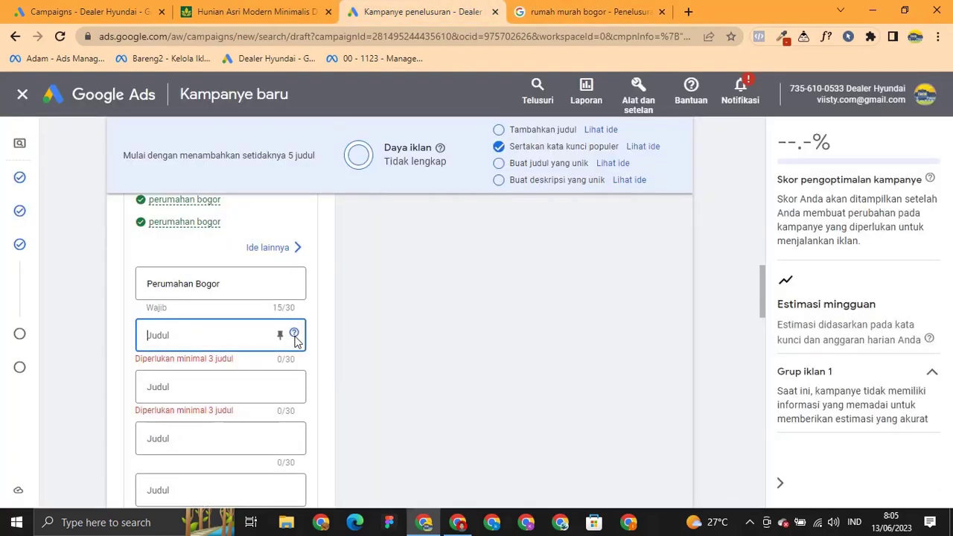
Extend the first headline to 'Perumahan Bogor Murah Mewah' after dismissing the pinning help.
mouse_move(295, 337)
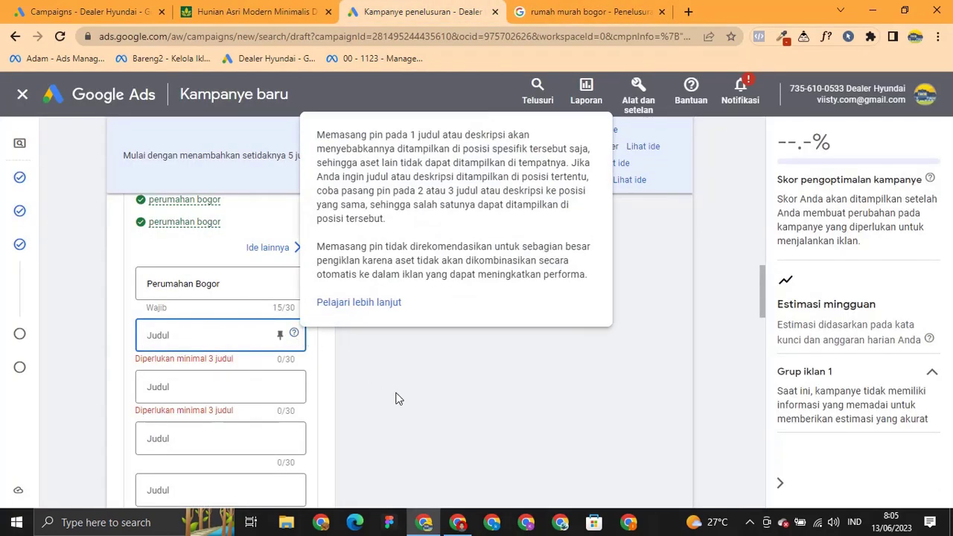
click(396, 399)
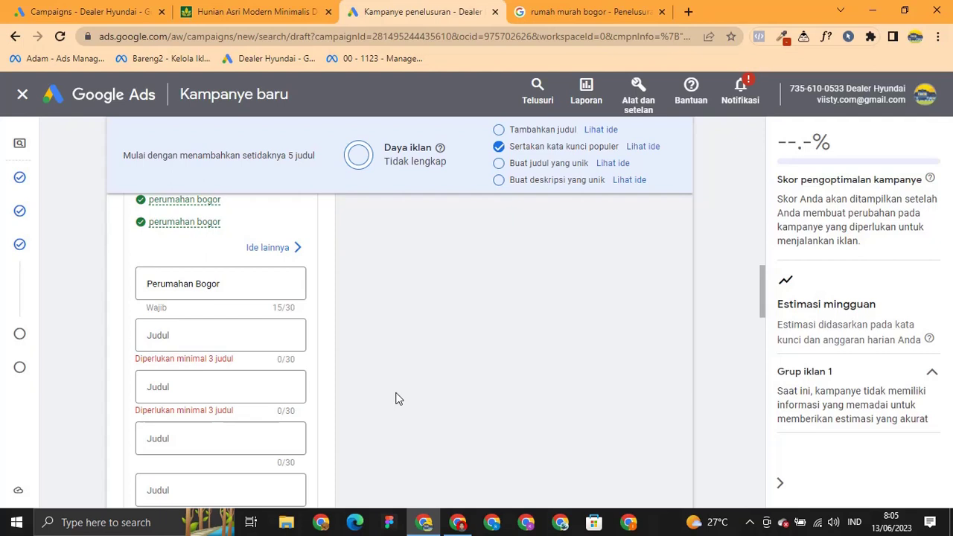
click(234, 285)
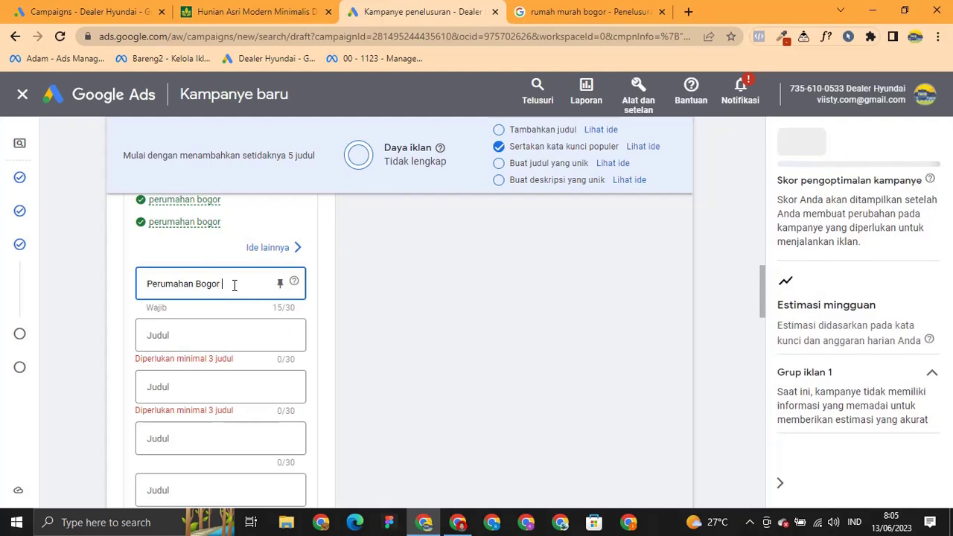
text(Mura)
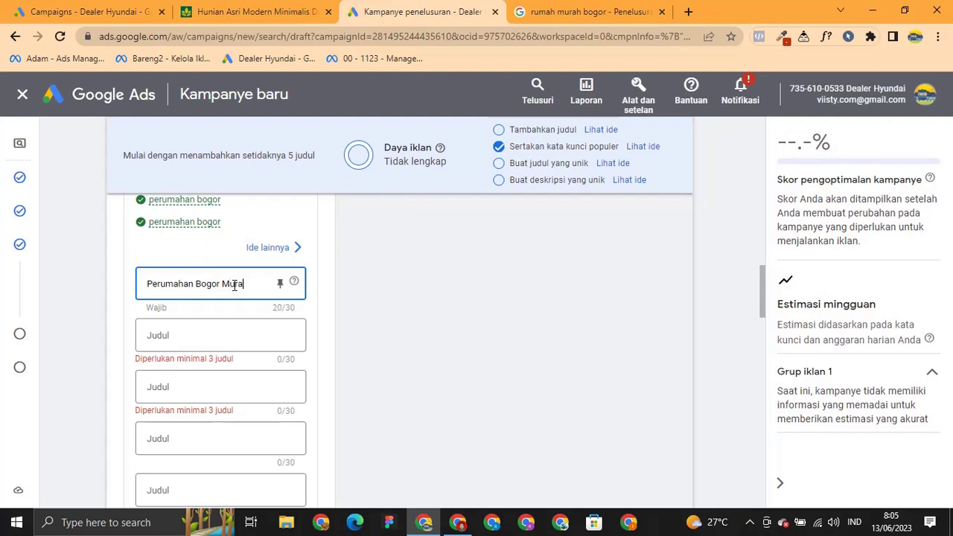
text(h Mewah)
click(459, 291)
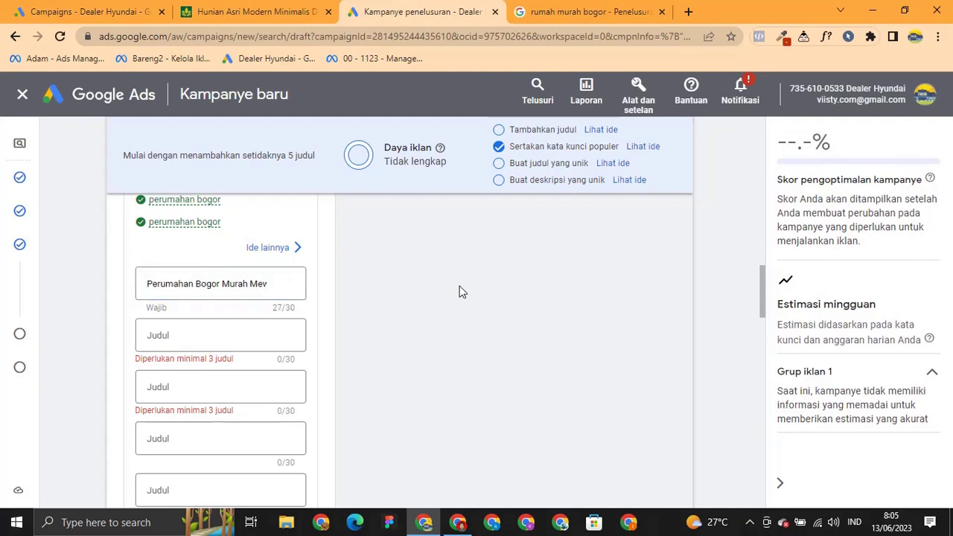
click(227, 335)
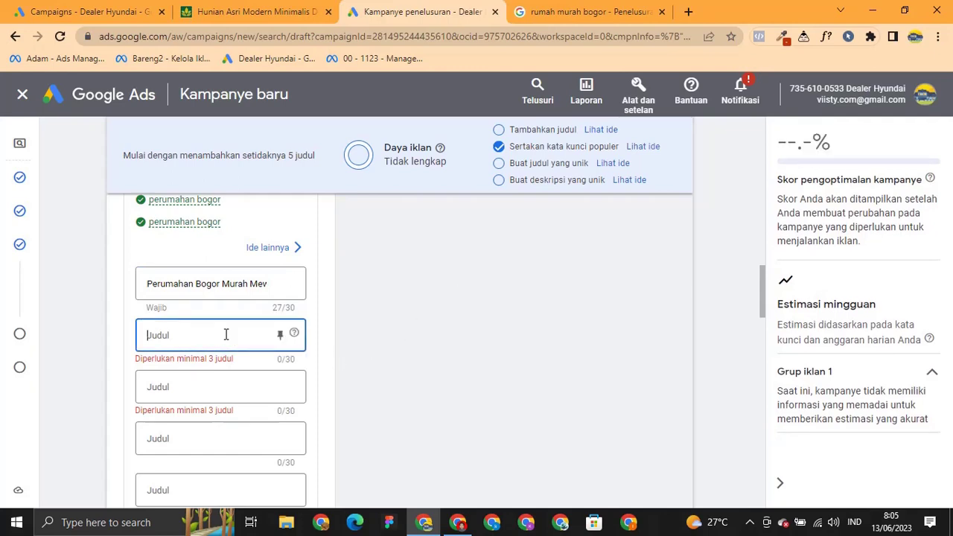
click(468, 525)
Copy 'Dp 0% & Free Biaya-Biaya Lain' from C15 and focus the second Google Ads headline field.
click(387, 10)
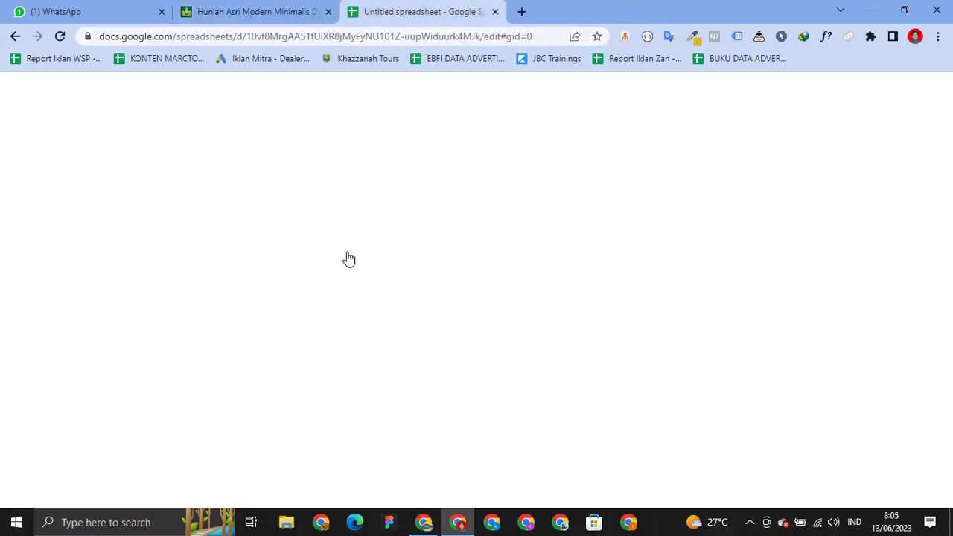
click(312, 197)
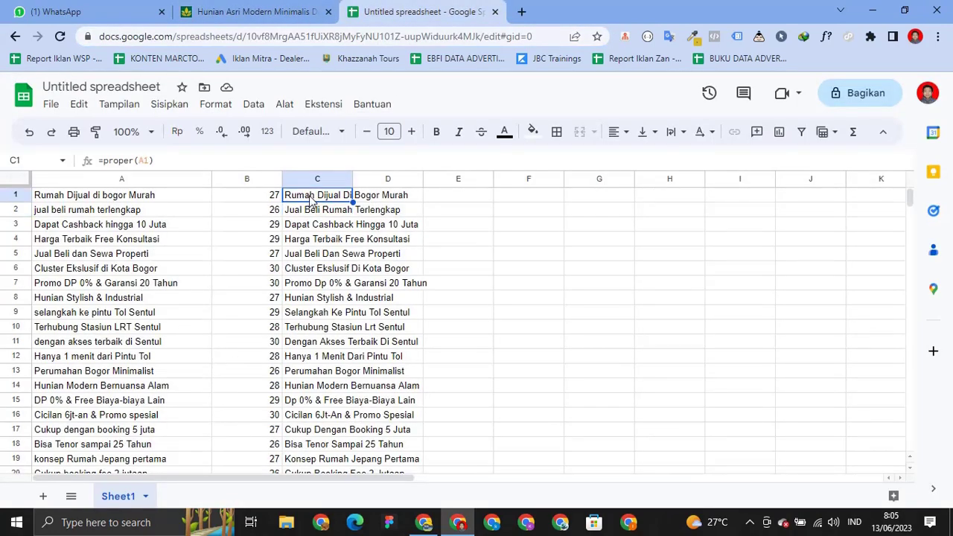
key(Left)
key(Right)
key(Down)
key(Down)
key(Down)
key(Down)
key(Down)
key(Down)
key(Down)
key(Down)
key(Down)
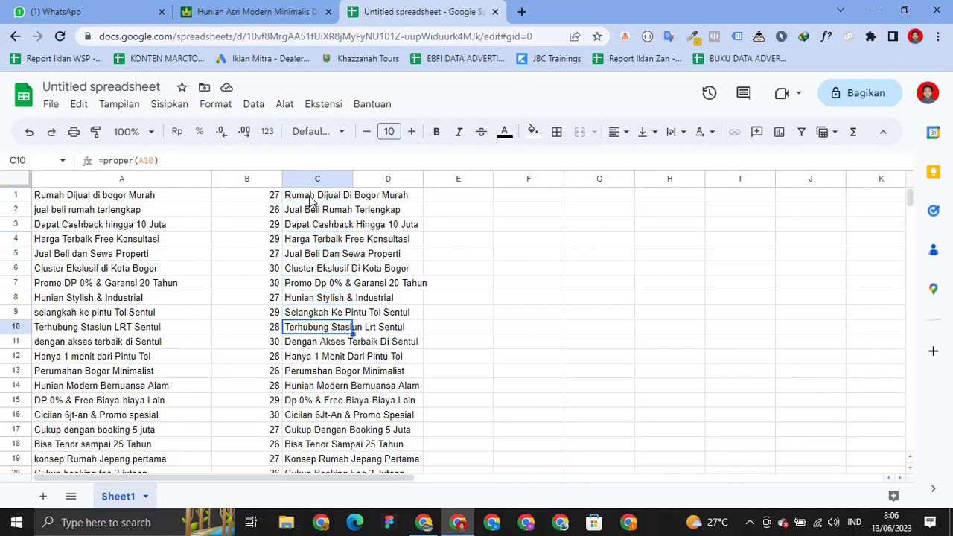
key(Down)
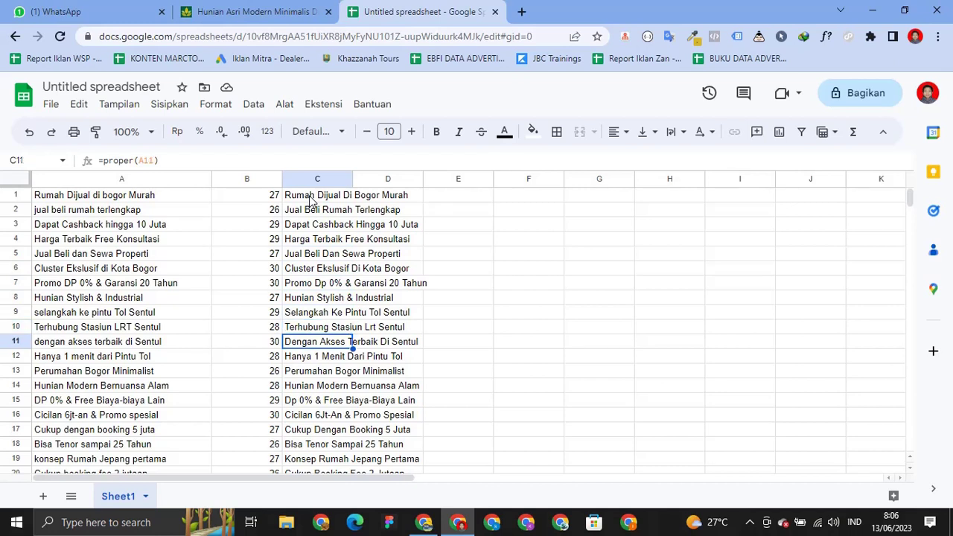
key(Down)
key(Down)
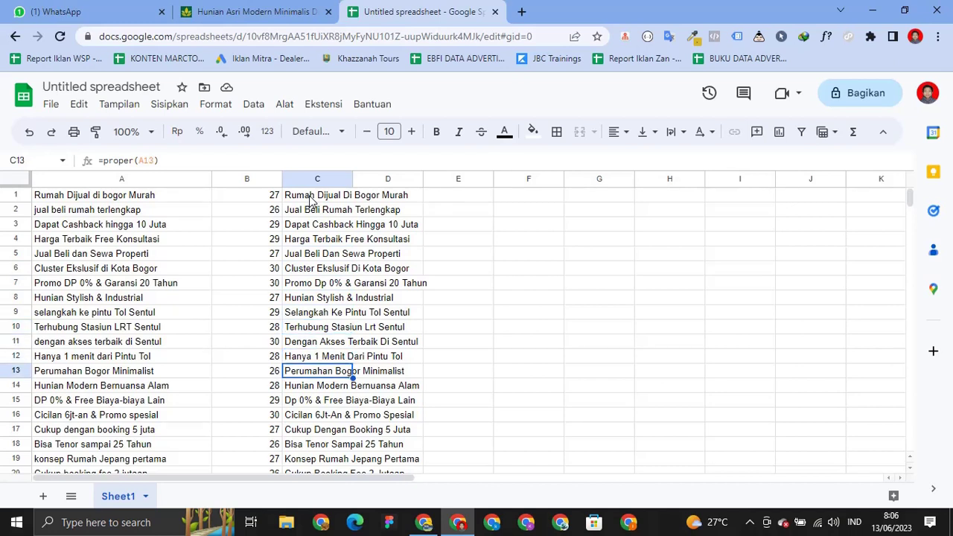
key(Down)
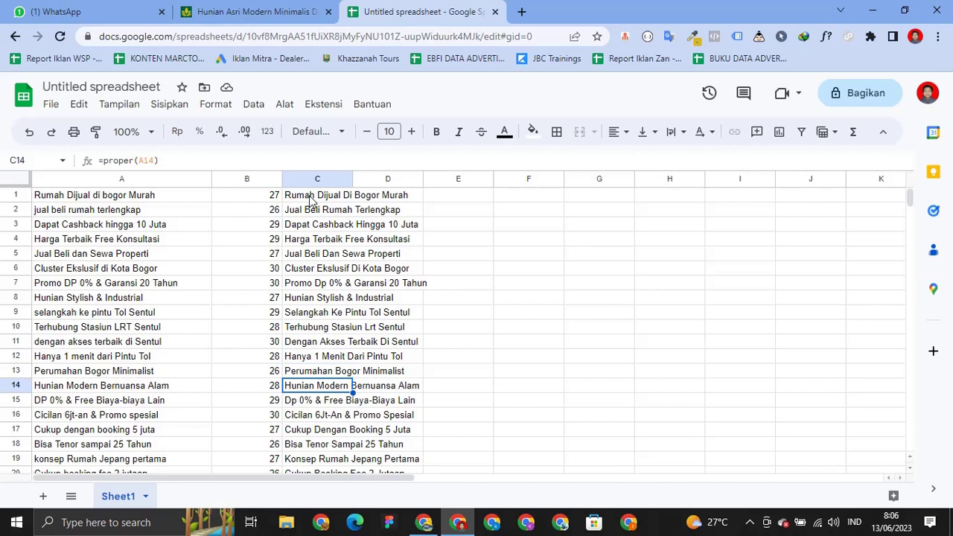
key(Down)
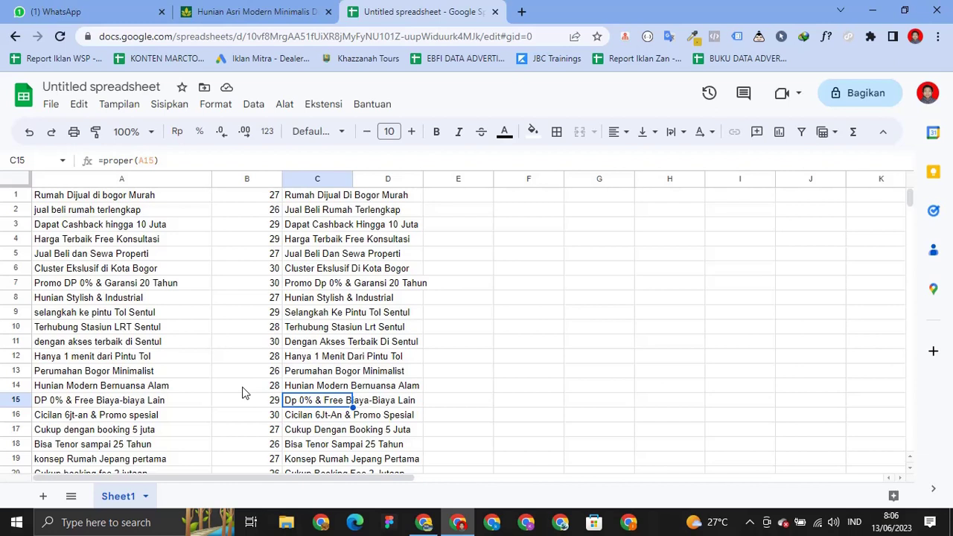
key(ctrl+c)
key(alt+Tab)
click(188, 334)
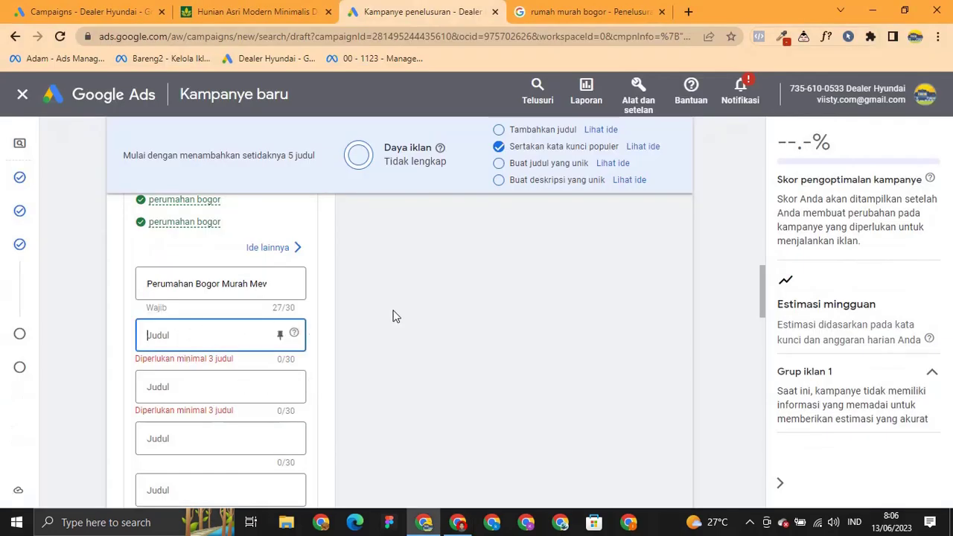
Paste 'Dp 0% & Free Biaya-Biaya Lain' and 'Hunian Modern Bernuansa Alam' as headlines two and three.
key(alt+Tab)
key(Up)
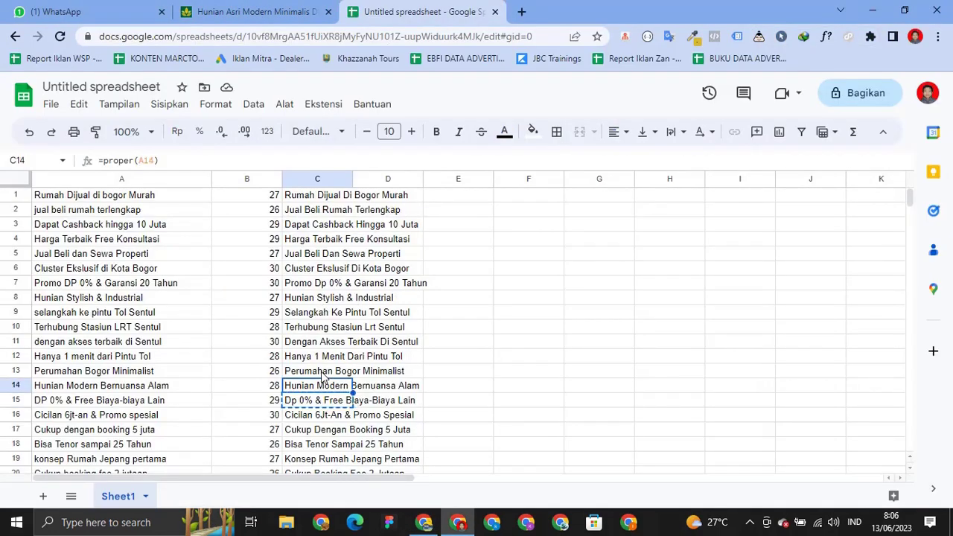
key(alt+Tab)
key(Tab)
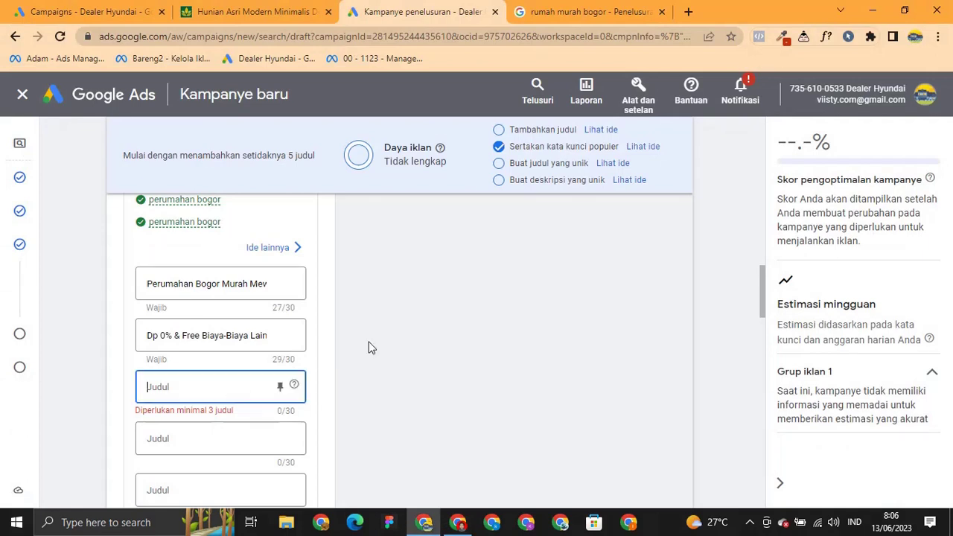
key(ctrl+v)
click(378, 316)
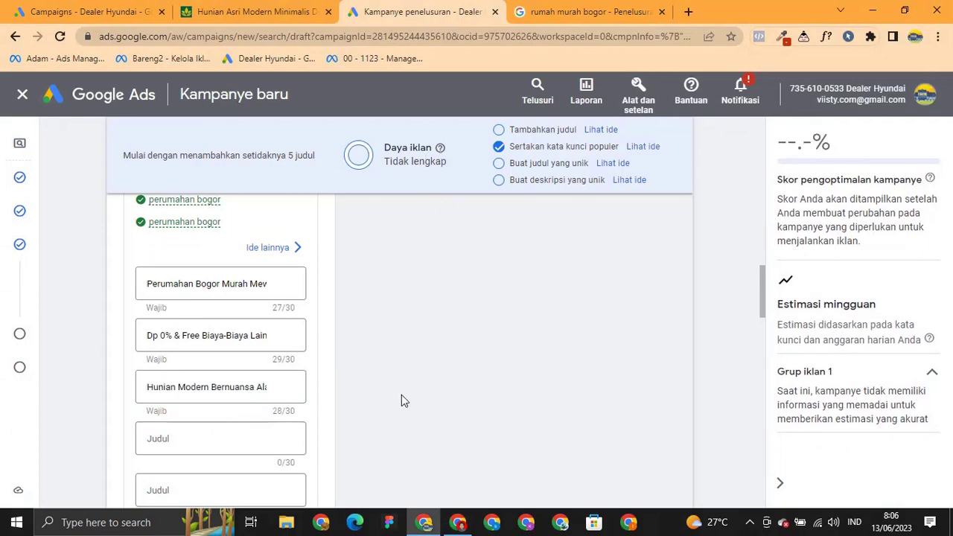
Add headlines 'Perumahan Bogor Minimalist' and 'Hanya 1 Menit Dari Pintu Tol' from the sheet.
scroll(401, 394, down, 1)
click(206, 370)
key(alt+Tab)
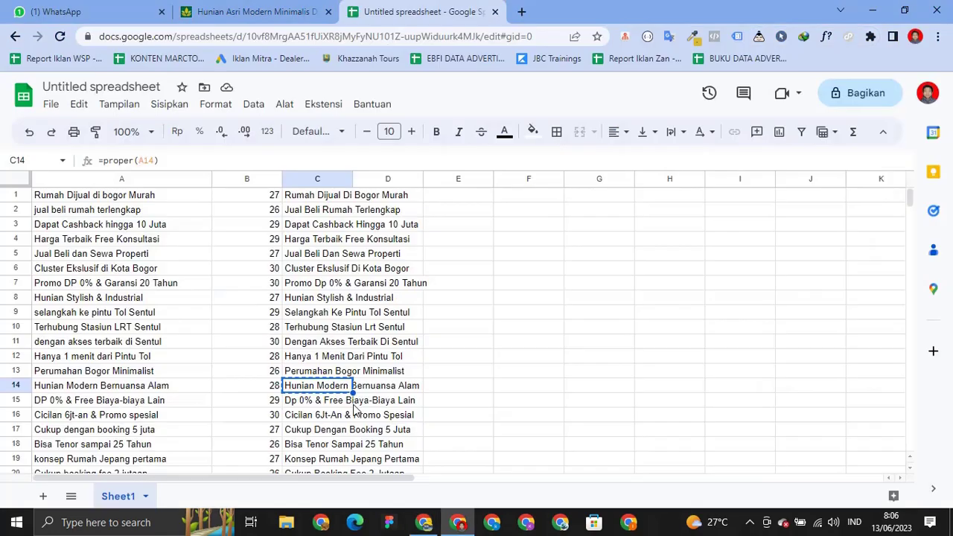
key(Up)
key(ctrl+c)
key(alt+Tab)
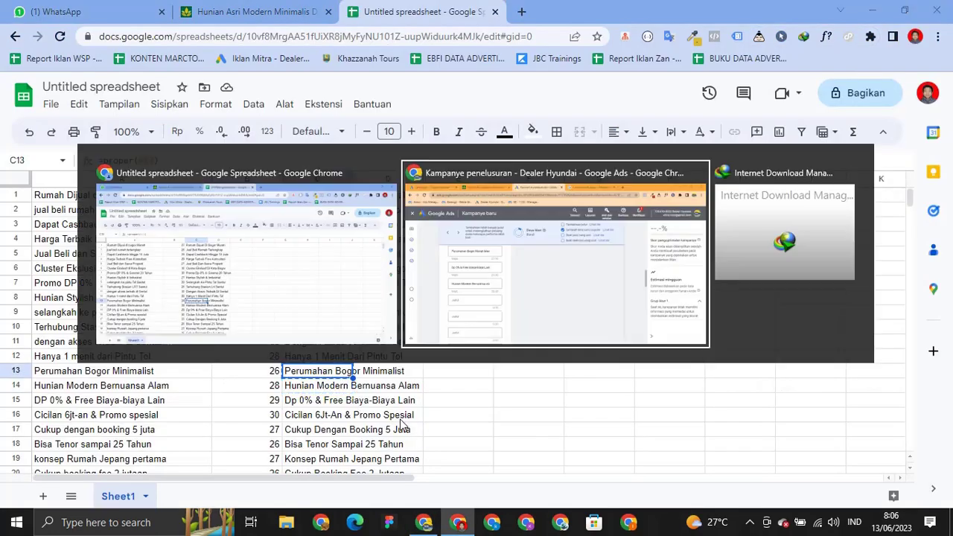
key(ctrl+v)
key(alt+Tab)
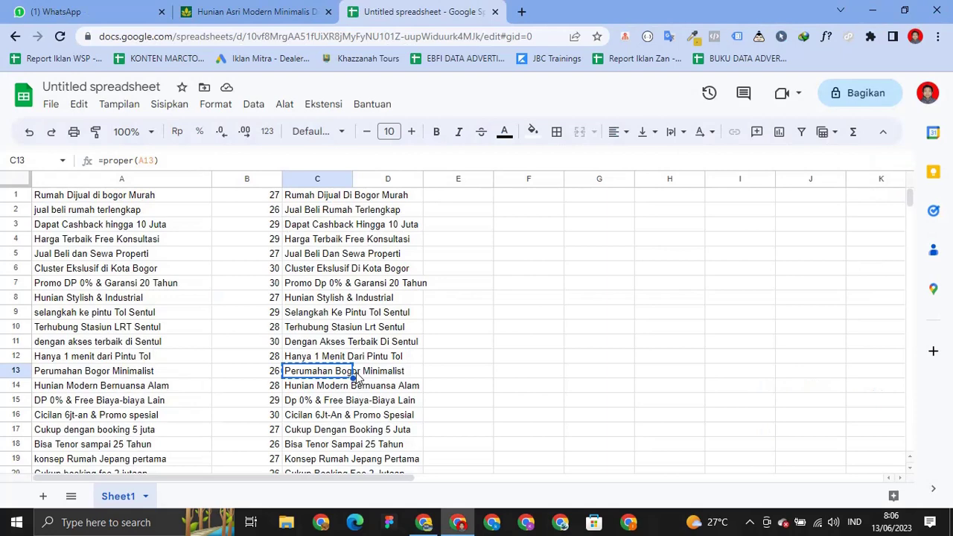
key(Up)
key(ctrl+c)
key(alt+Tab)
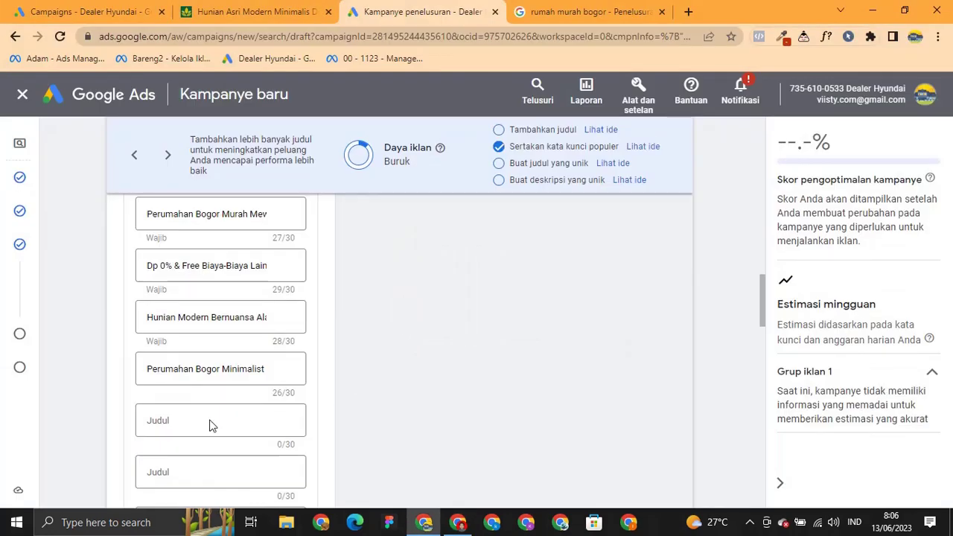
click(209, 425)
key(ctrl+v)
scroll(344, 399, down, 1)
Add headlines 'Dengan Akses Terbaik Di Sentul' and 'Terhubung Stasiun Lrt Sentul' from the sheet.
key(alt+Tab)
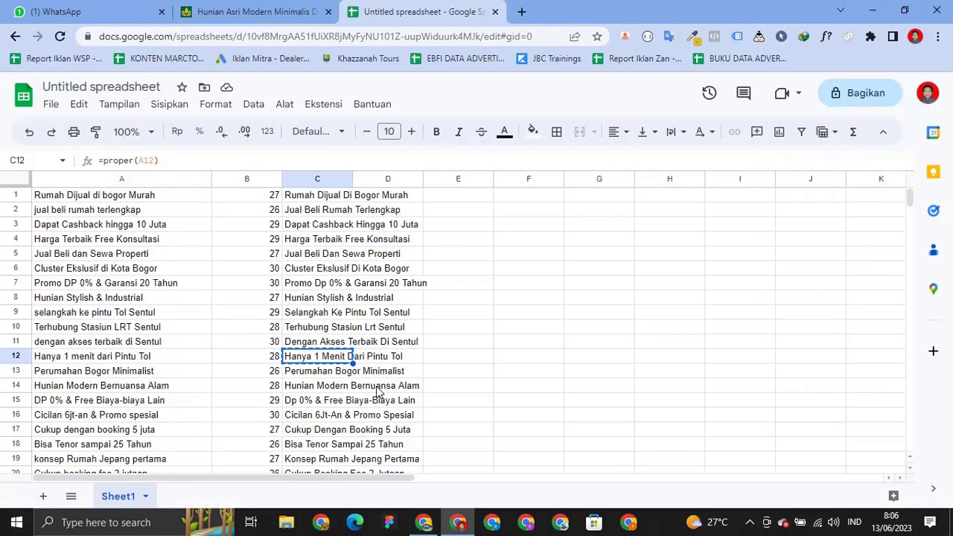
key(Up)
key(ctrl+c)
key(alt+Tab)
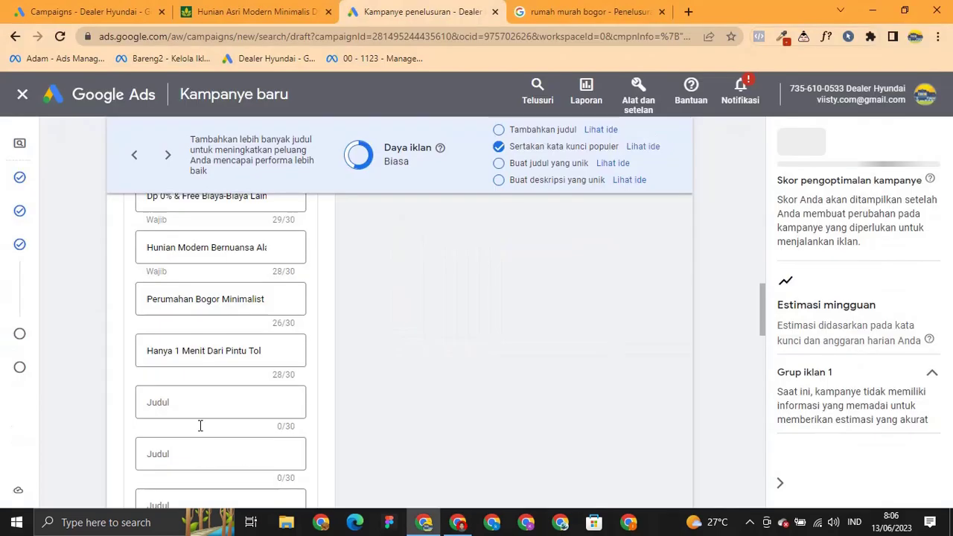
click(200, 425)
key(ctrl+v)
click(388, 350)
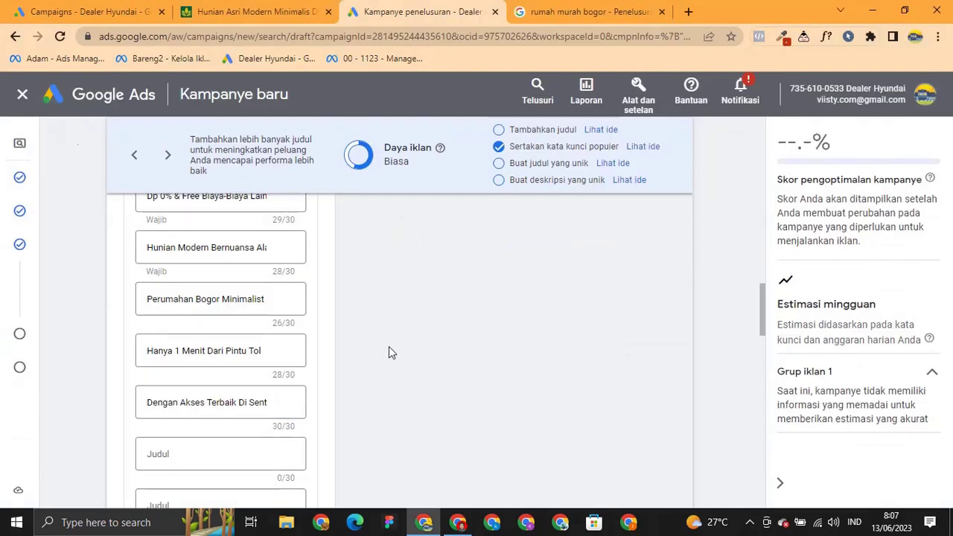
key(alt+Tab)
key(Up)
key(ctrl+c)
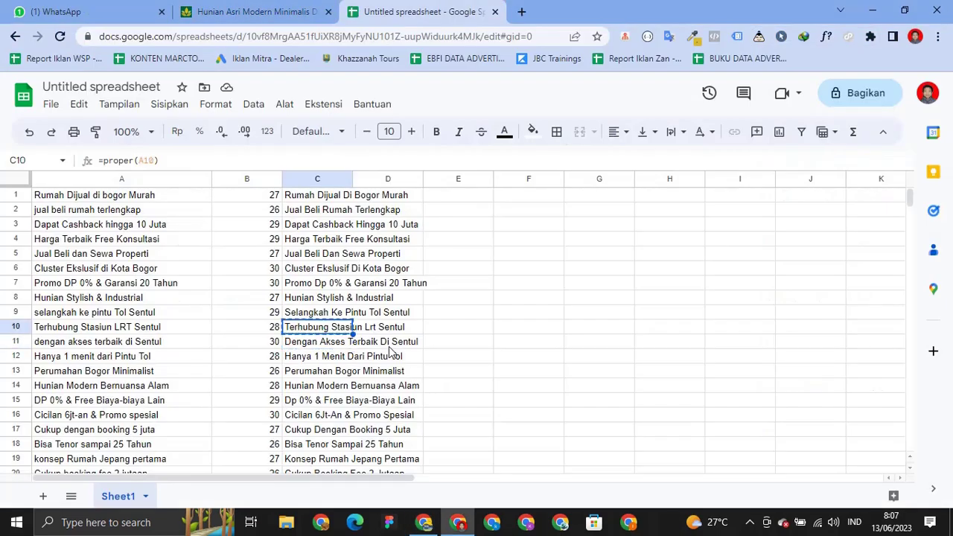
key(alt+Tab)
click(158, 446)
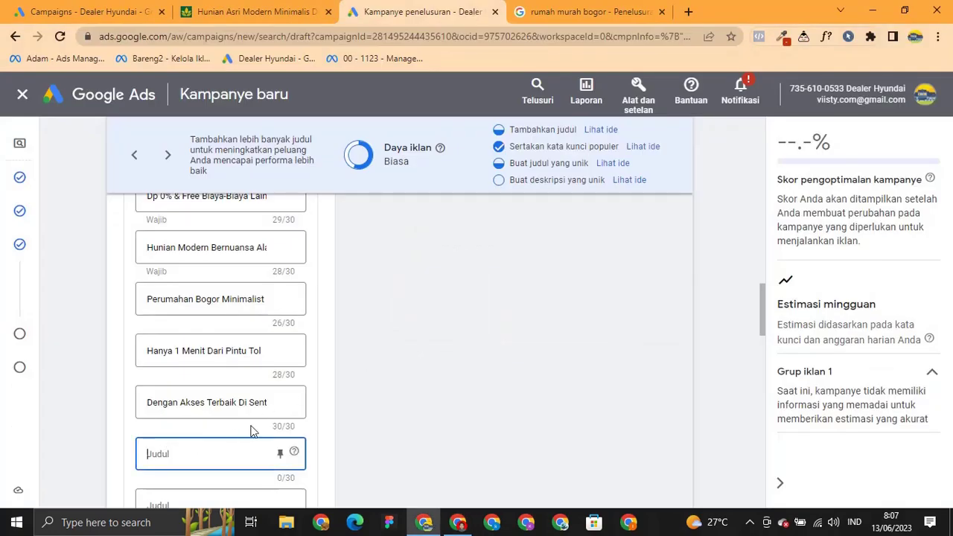
key(alt+Tab)
Add 'Promo Dp 0% & Garansi 20 Tahun' as the next headline.
key(Up)
key(Up)
key(Up)
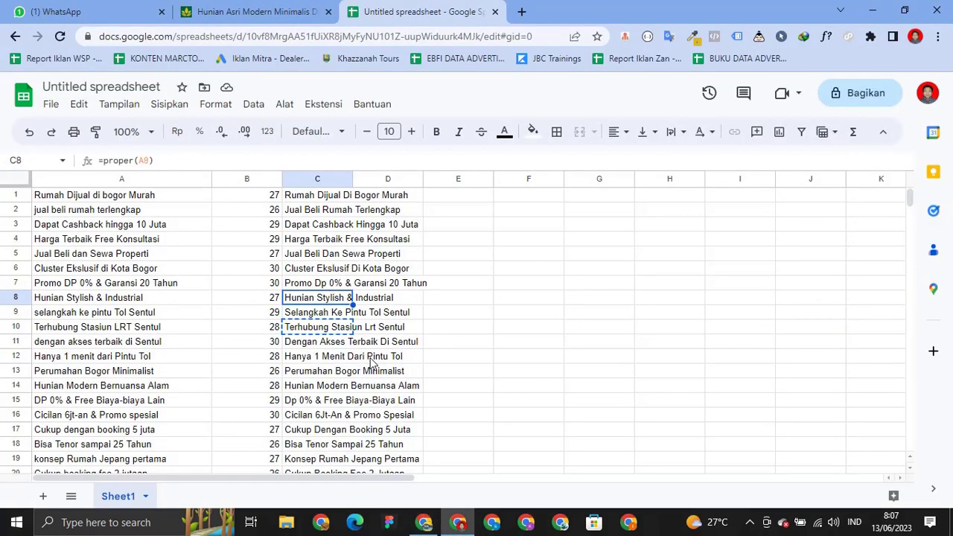
key(ctrl+c)
key(alt+Tab)
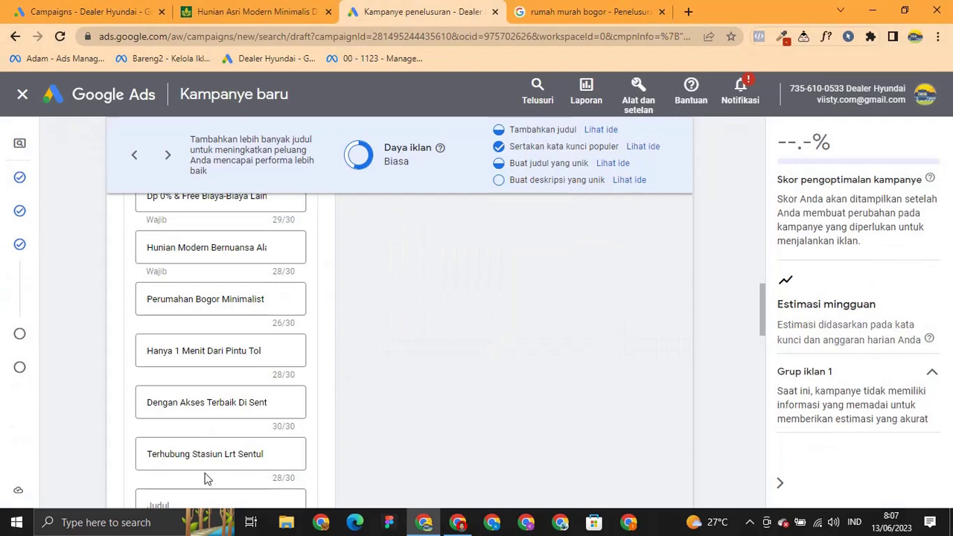
scroll(206, 469, down, 1)
click(206, 446)
key(ctrl+v)
scroll(350, 402, down, 3)
Copy 'Cluster Ekslusif Di Kota Bogor' from the sheet and focus the next empty headline field.
key(alt+Tab)
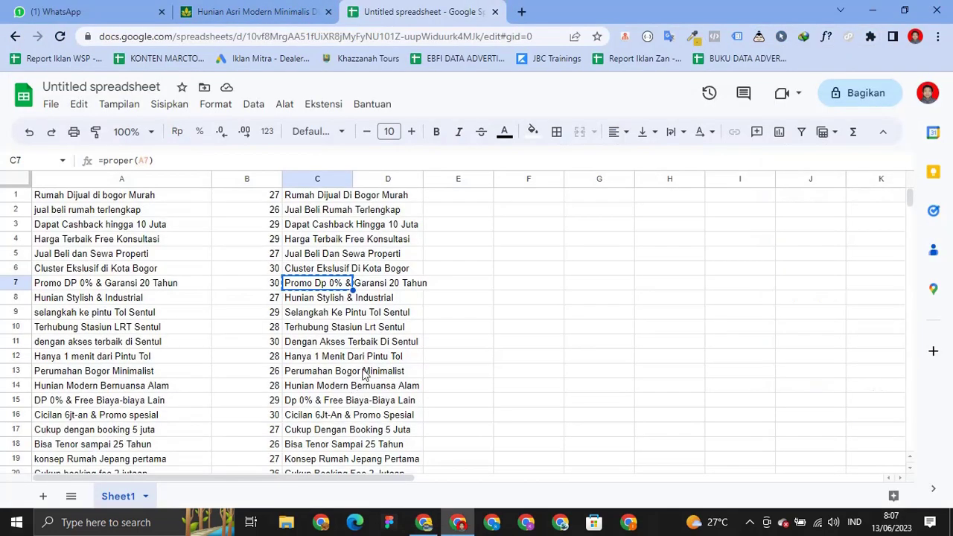
key(Up)
key(ctrl+c)
key(alt+Tab)
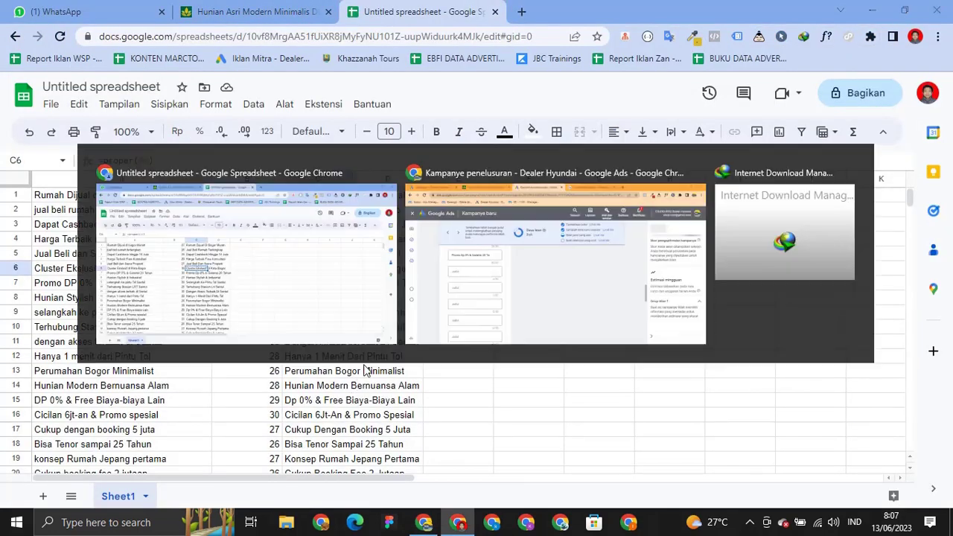
click(185, 279)
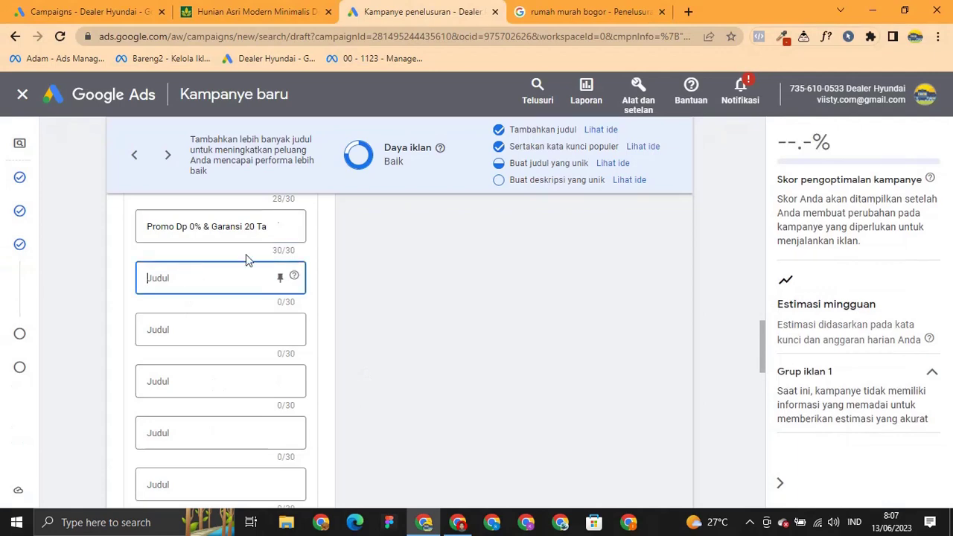
Add headlines 'Cluster Ekslusif Di Kota Bogor' and 'Cukup Dengan Booking 5 Juta'.
key(ctrl+v)
click(413, 292)
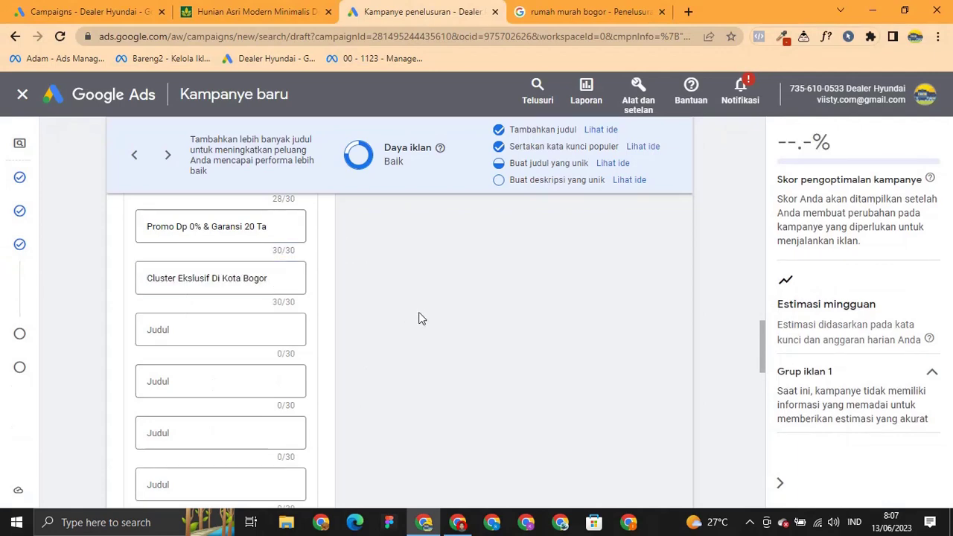
key(alt+Tab)
key(Down)
key(Down)
key(Down)
key(Down)
key(Down)
key(Down)
key(Down)
key(Down)
key(Down)
key(Down)
key(Down)
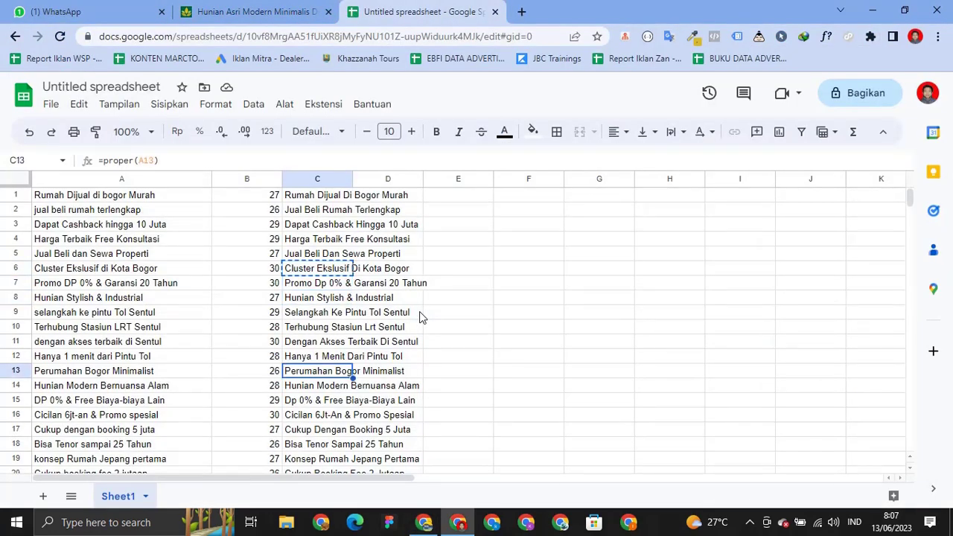
key(ctrl+c)
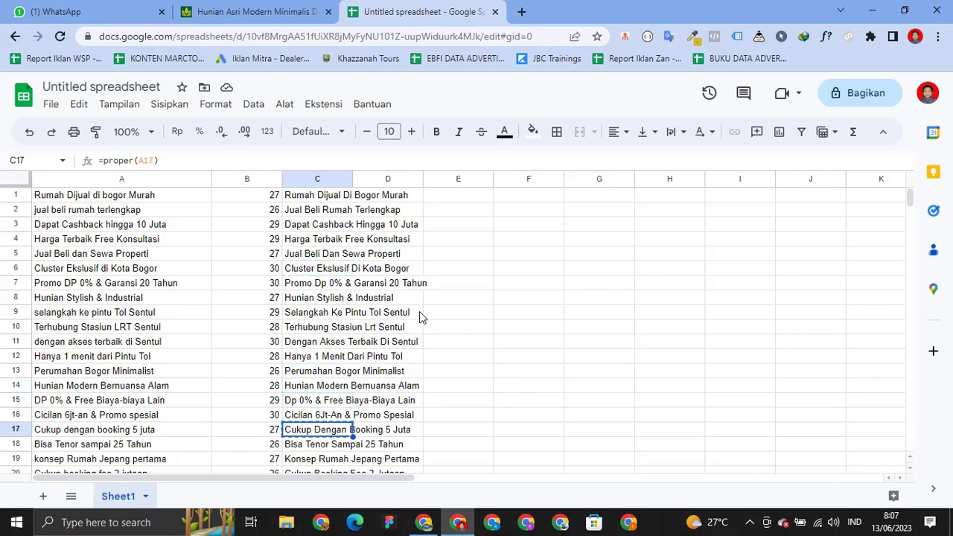
key(alt+Tab)
click(230, 330)
key(alt+Tab)
Add 'Cicilan 6Jt-An & Promo Spesial' as the next headline.
key(Up)
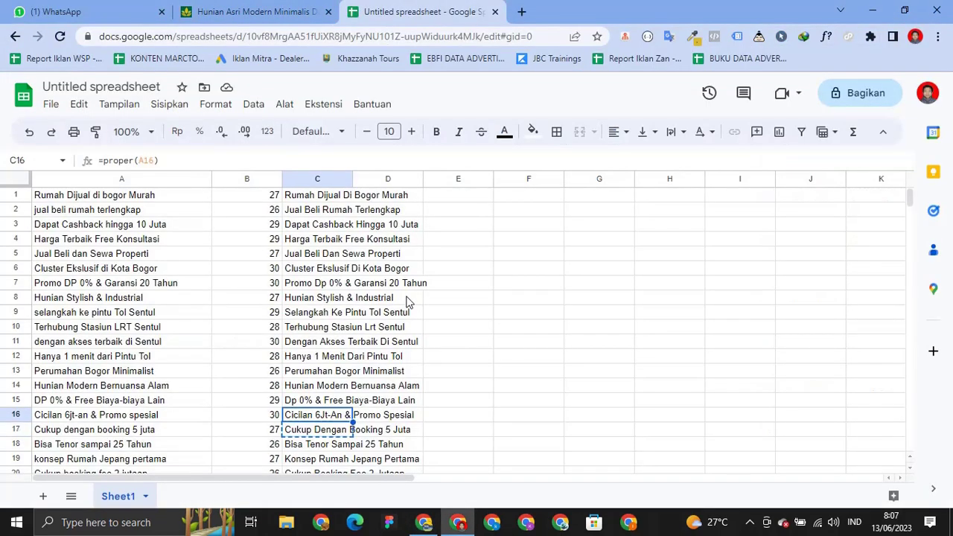
key(ctrl+c)
key(alt+Tab)
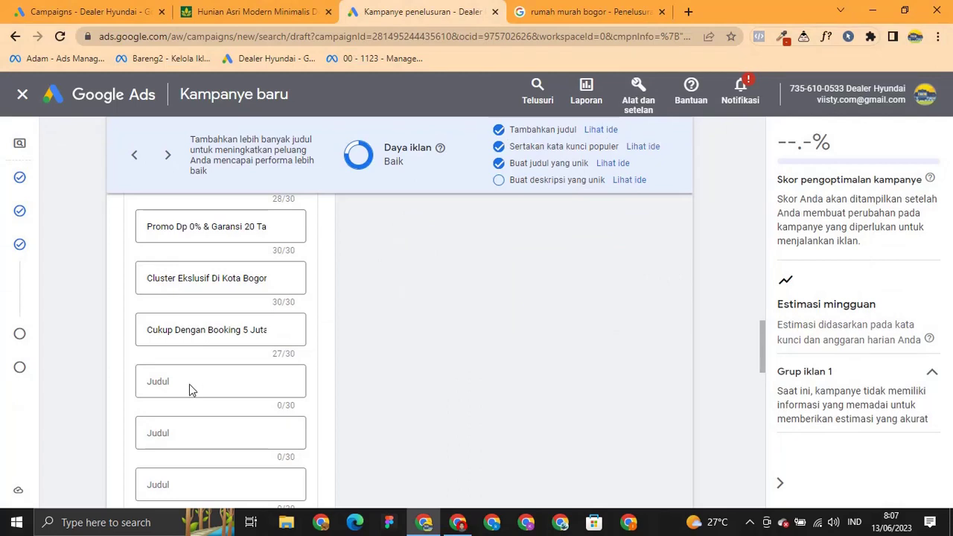
click(189, 389)
key(ctrl+v)
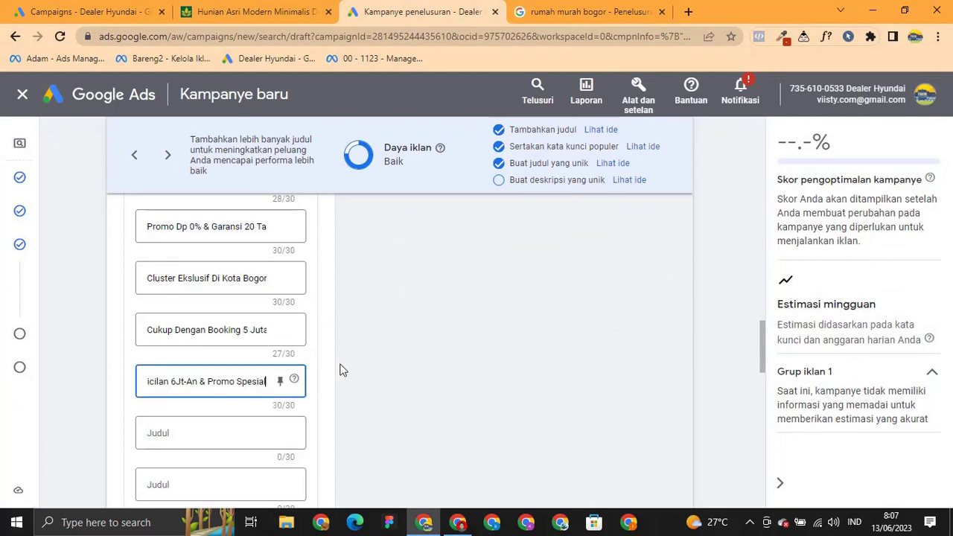
click(351, 365)
scroll(352, 364, down, 1)
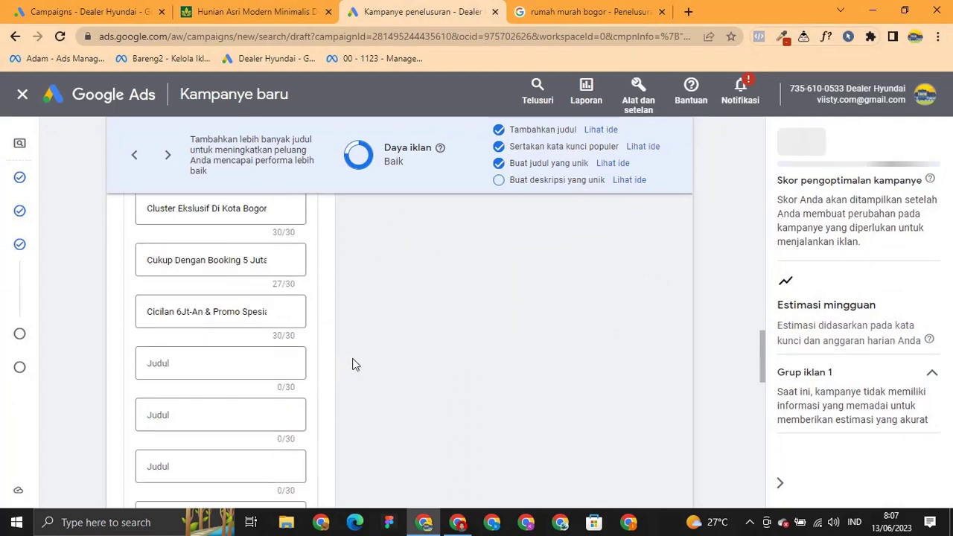
scroll(353, 364, down, 1)
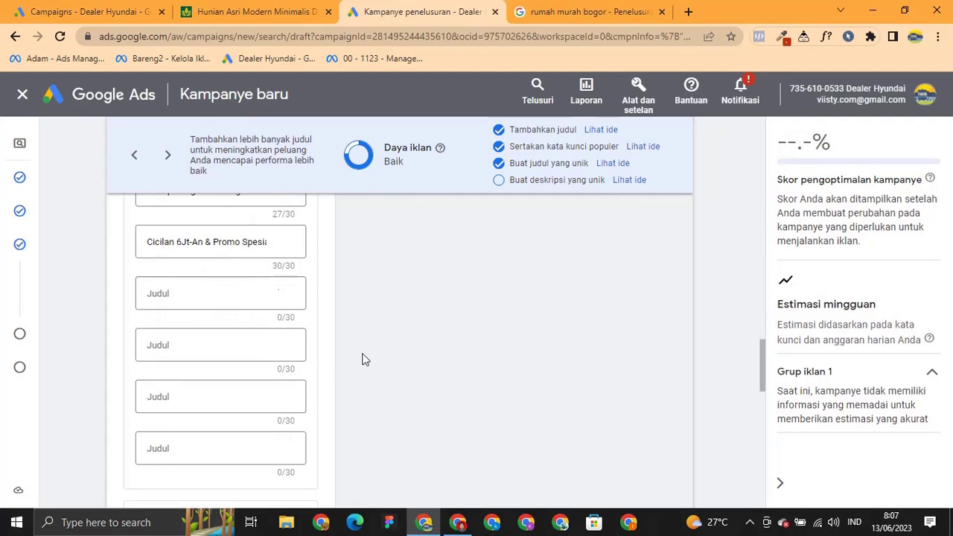
Copy the next sheet headlines and add 'Konsep Rumah Jepang Pertama' as a headline.
key(alt+Tab)
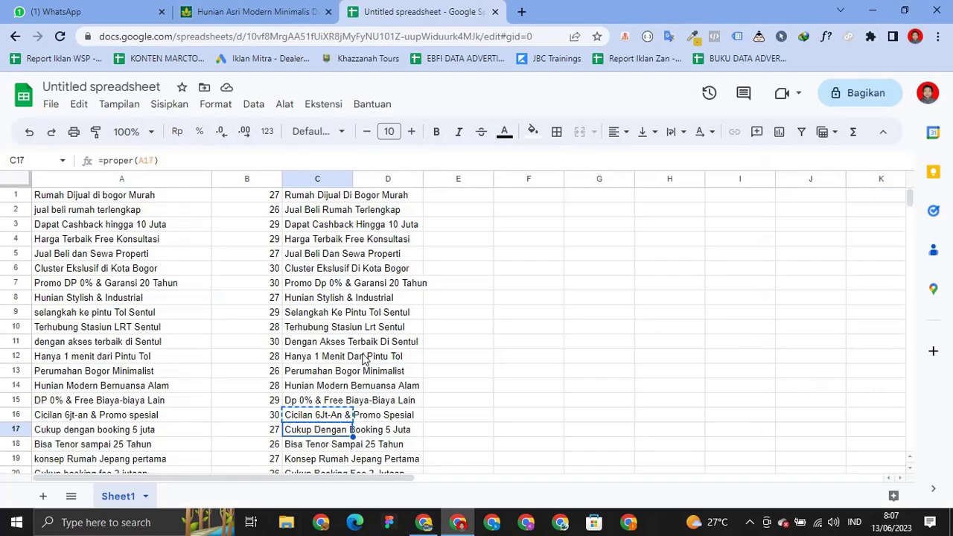
key(ctrl+c)
key(Down)
key(alt+Tab)
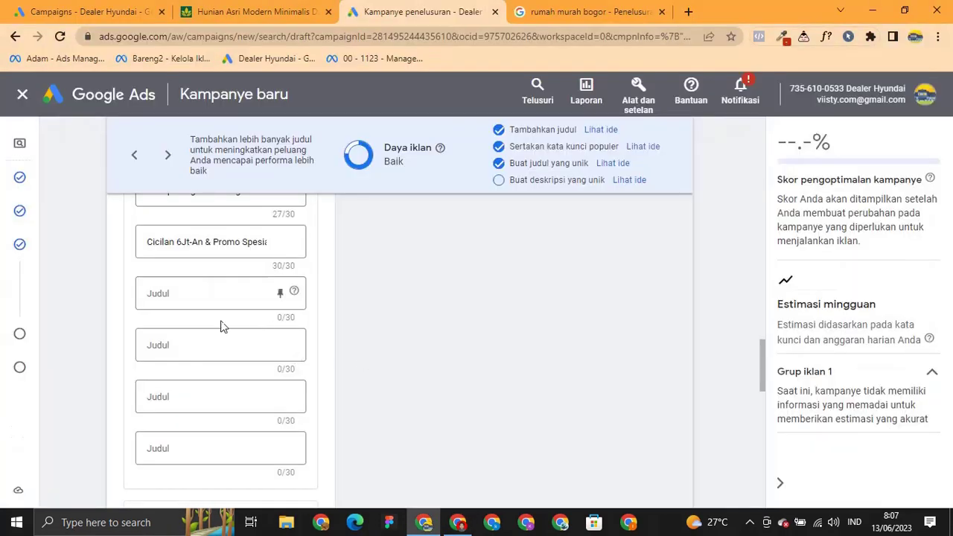
click(204, 294)
key(alt+Tab)
key(Down)
key(ctrl+c)
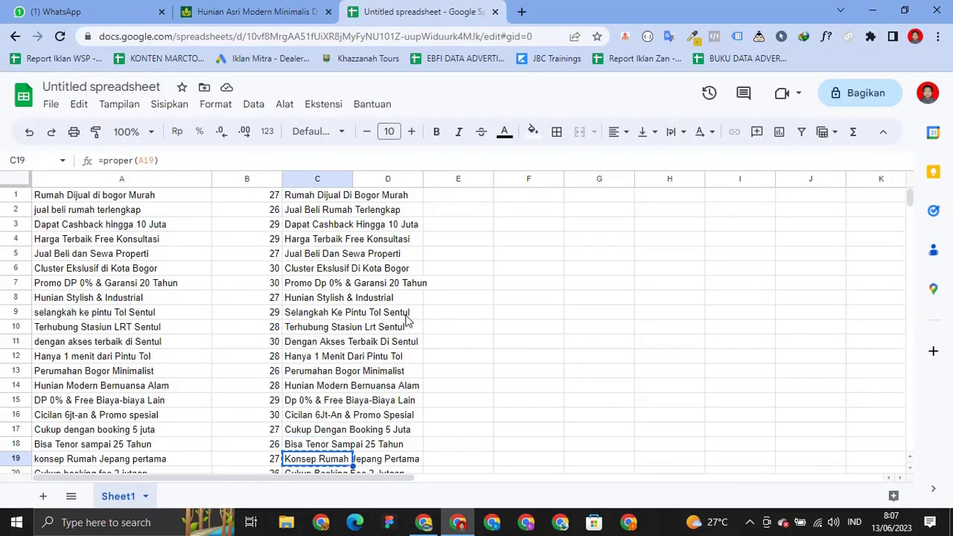
key(alt+Tab)
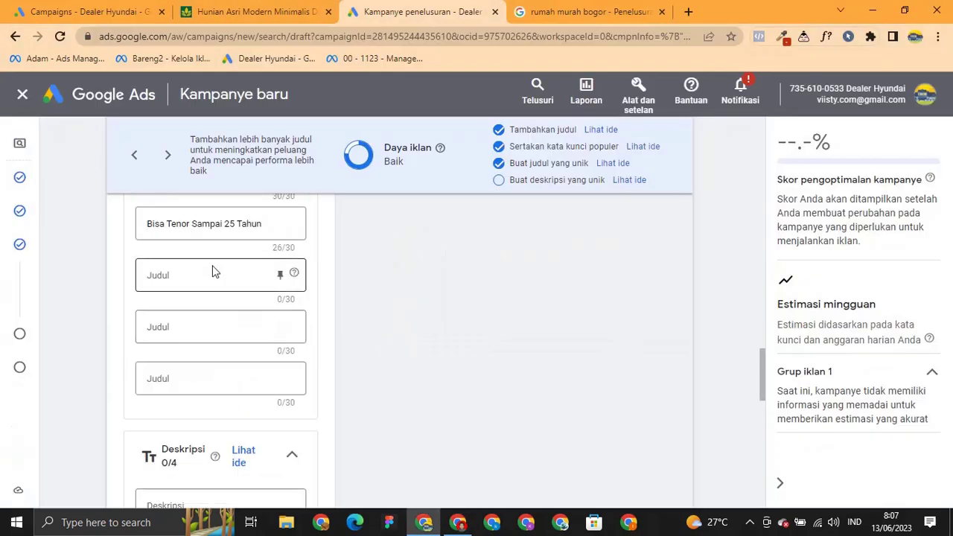
click(212, 272)
key(ctrl+v)
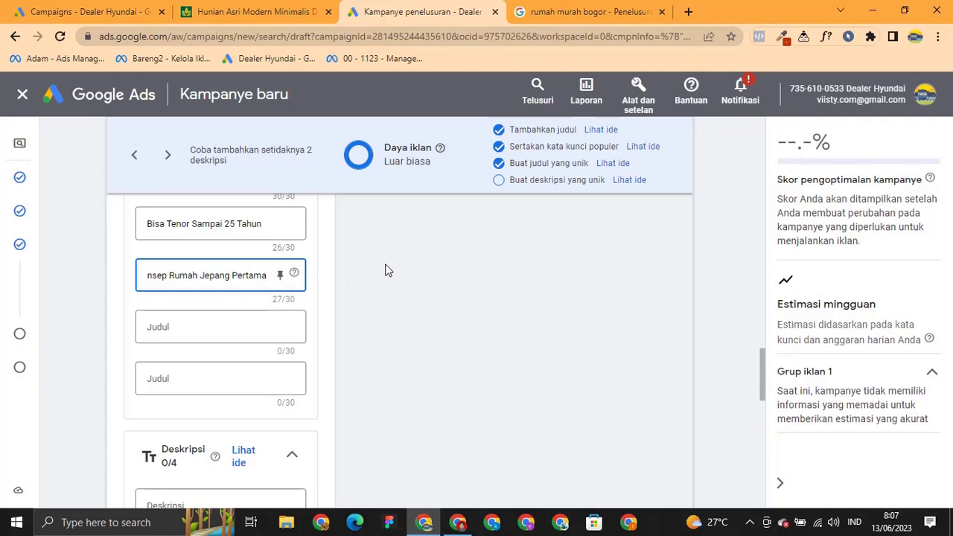
Add 'Cukup Booking Fee 2 Jutaan' as a headline.
key(alt+Tab)
scroll(417, 350, down, 1)
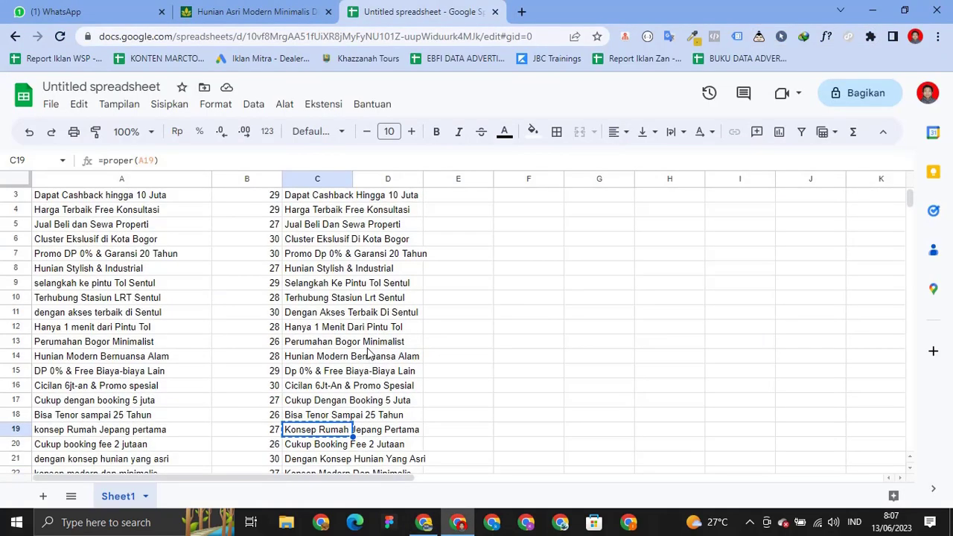
scroll(367, 353, down, 3)
key(Down)
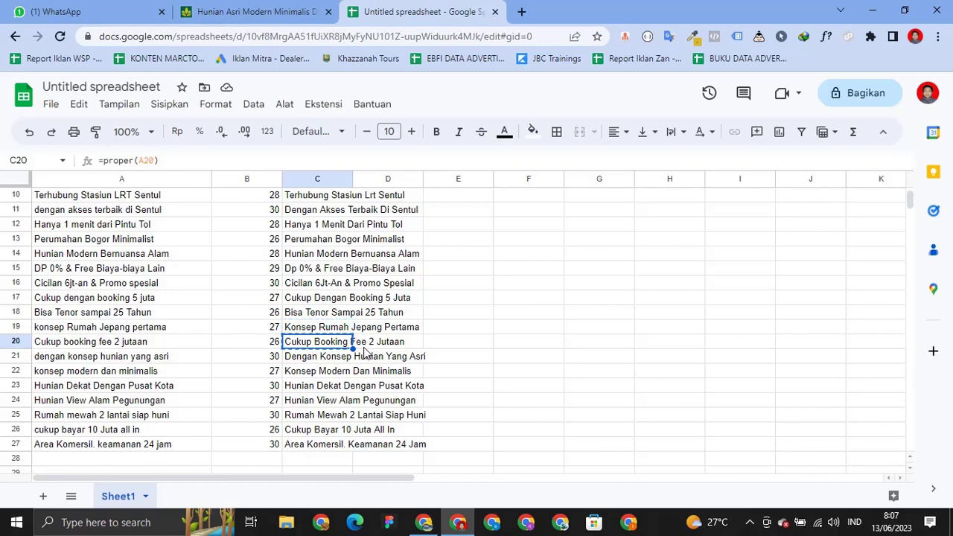
key(alt+Tab)
click(175, 328)
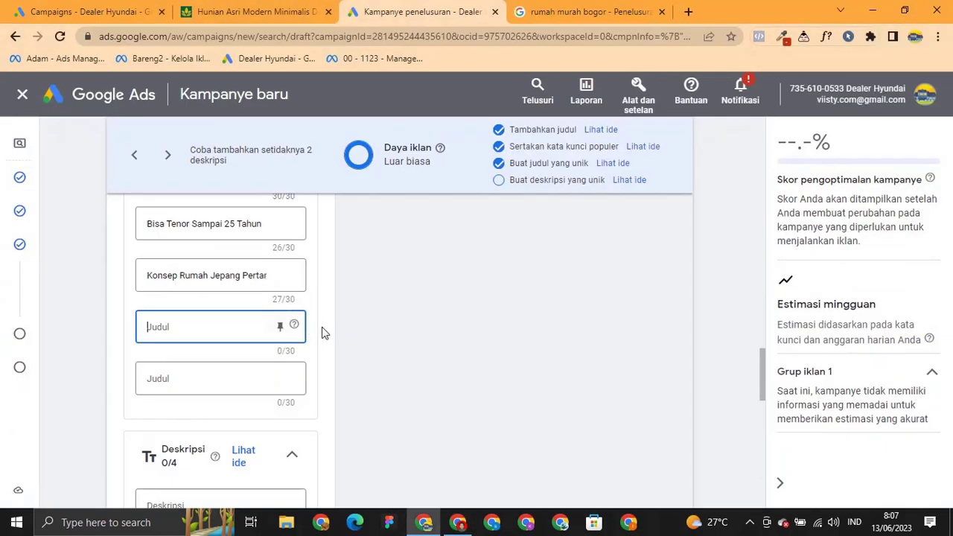
key(ctrl+v)
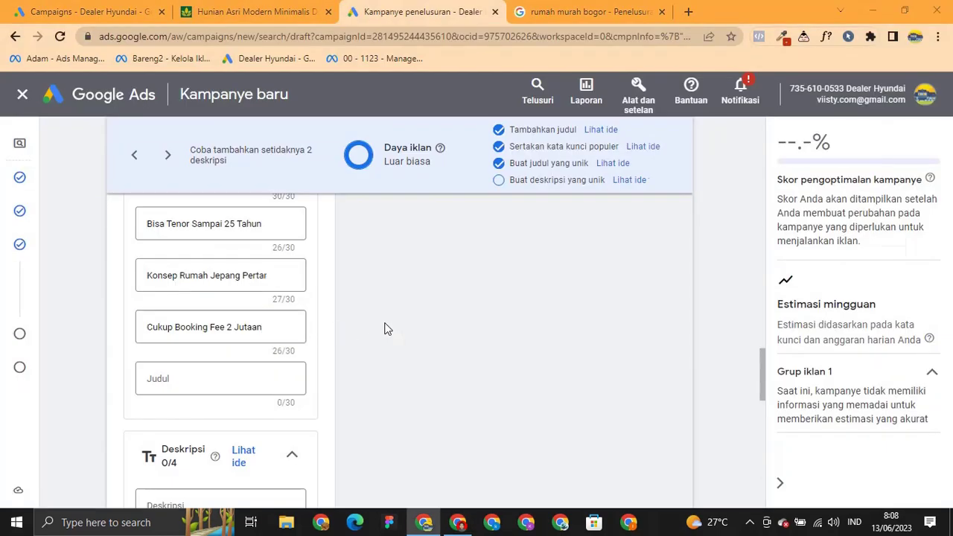
Add 'Dengan Konsep Hunian Yang Asri' as the last headline.
key(alt+Tab)
key(Down)
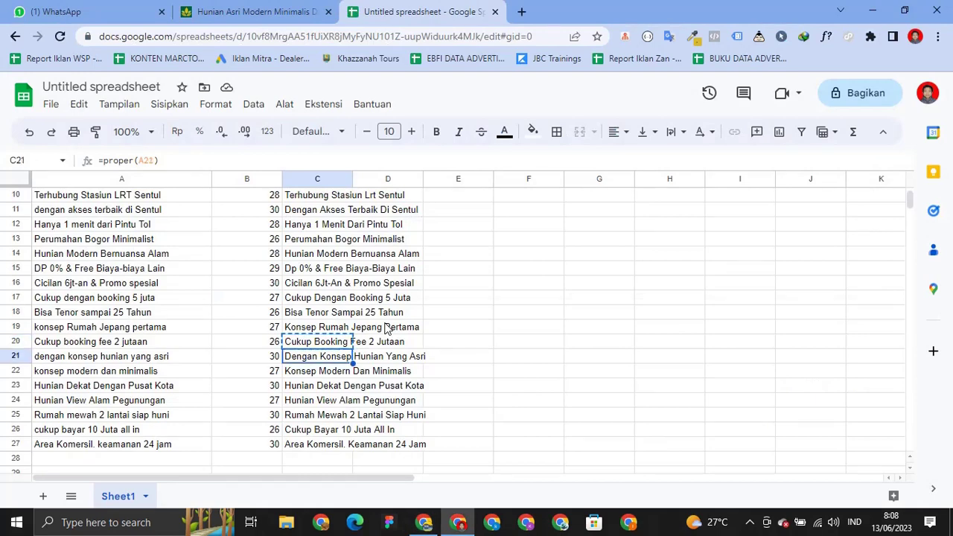
key(ctrl+c)
key(alt+Tab)
click(198, 380)
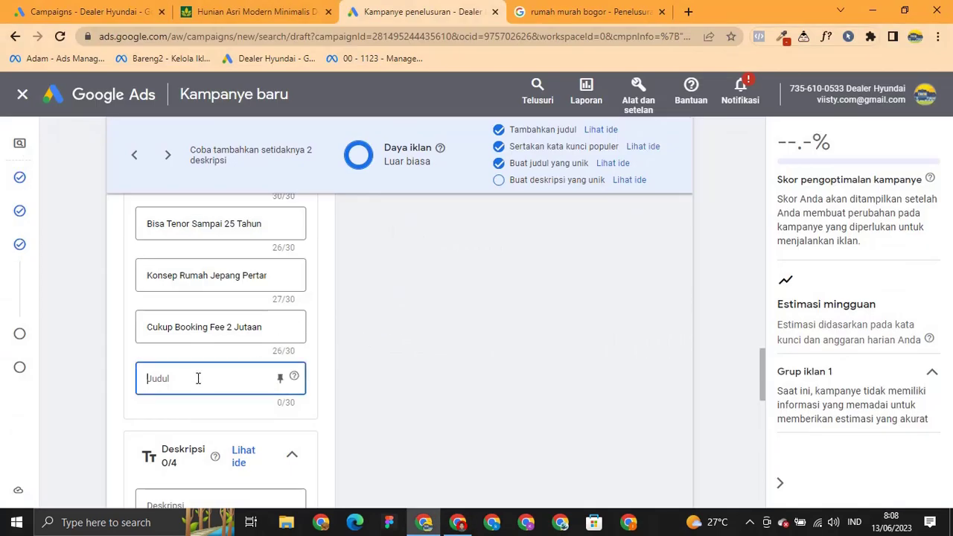
key(ctrl+v)
click(340, 348)
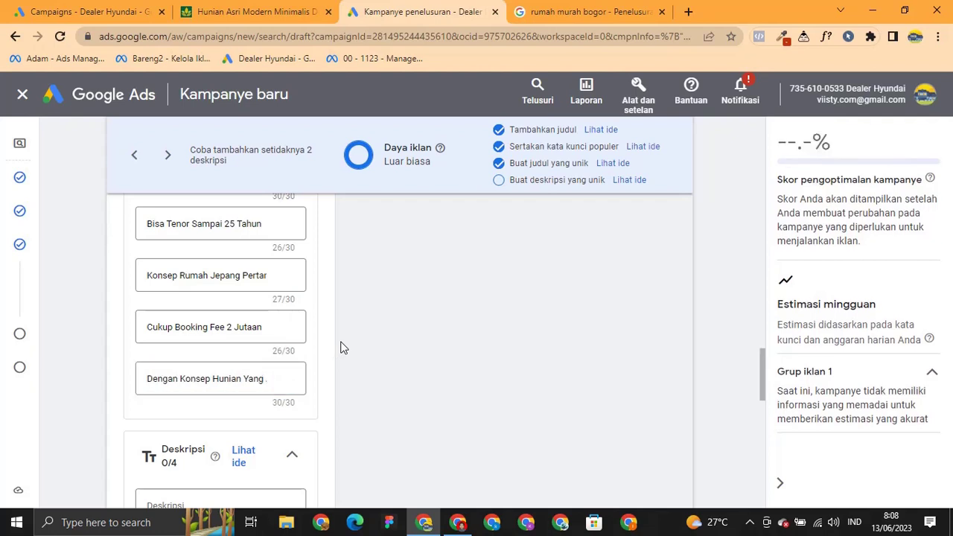
Start the first description with 'Konsep Modern Dan Minimalis' copied from the sheet.
scroll(355, 362, down, 1)
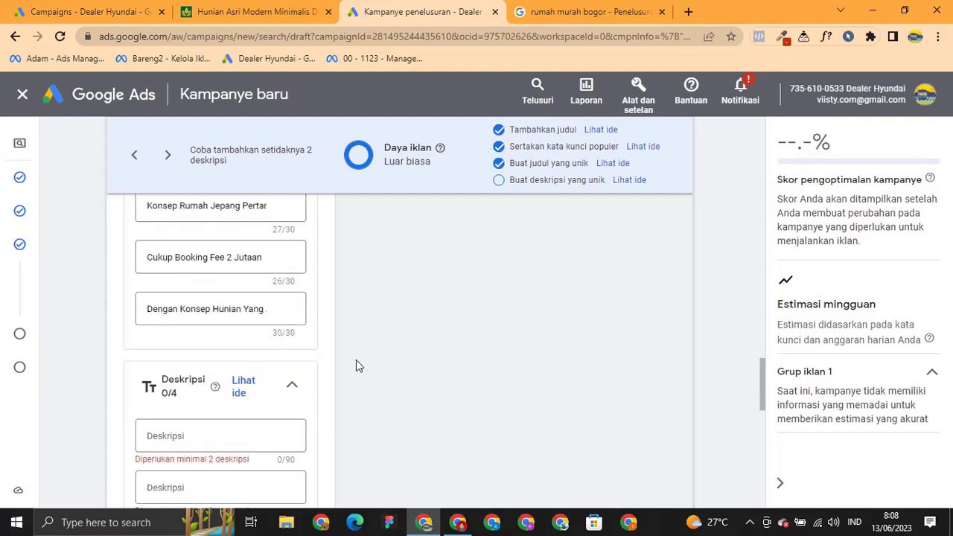
click(211, 438)
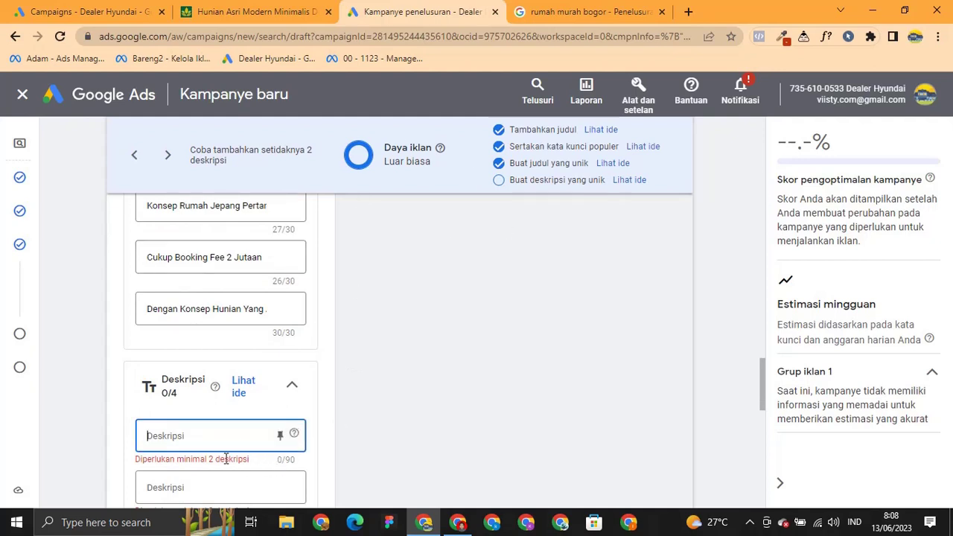
scroll(331, 456, down, 1)
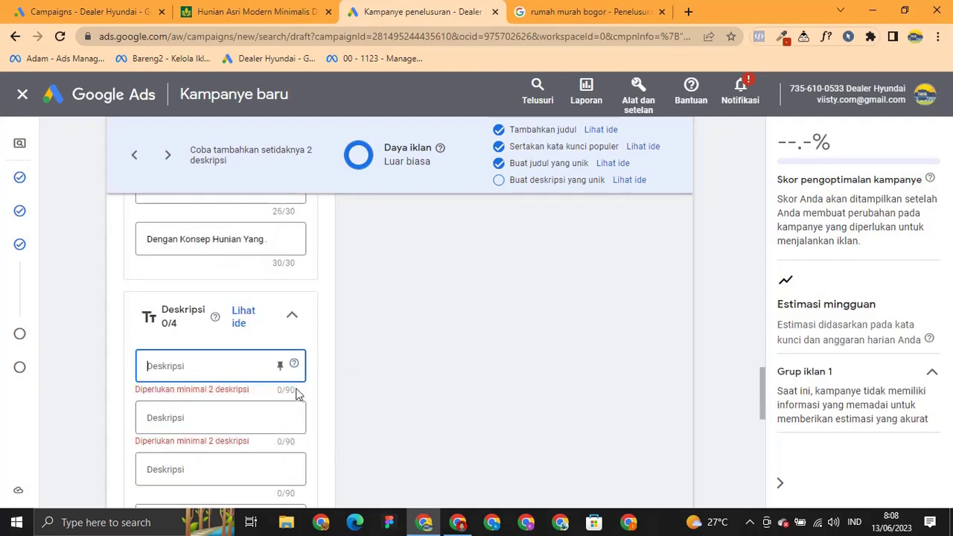
key(alt+Tab)
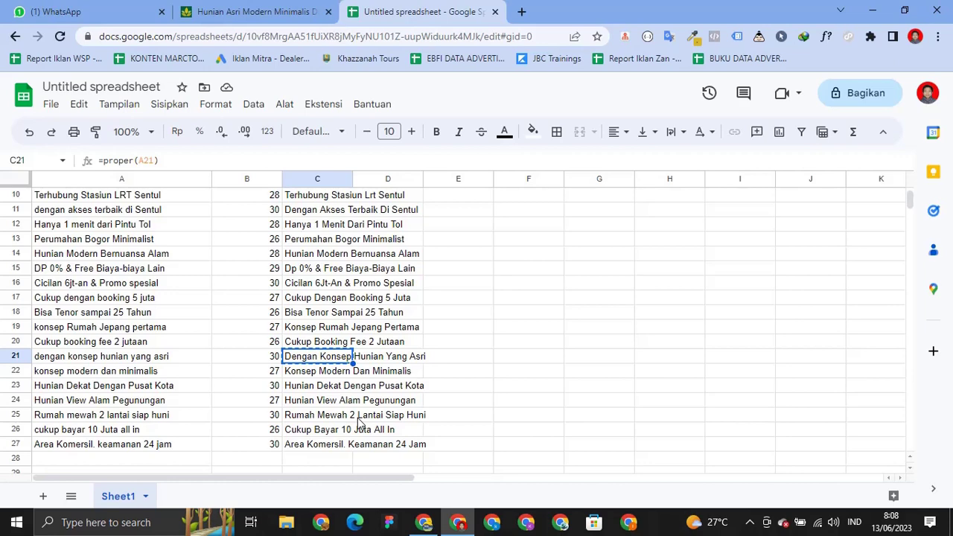
key(alt+Tab)
click(216, 365)
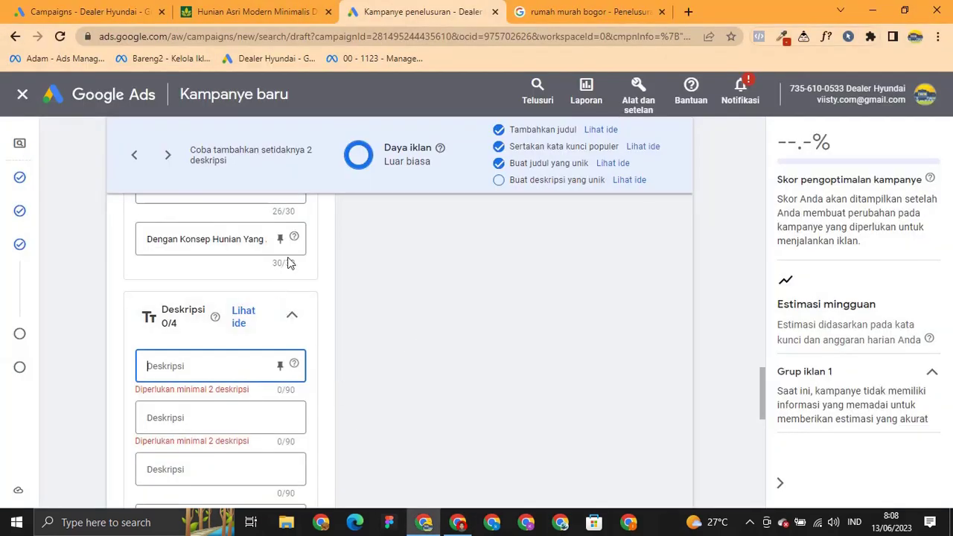
key(alt+Tab)
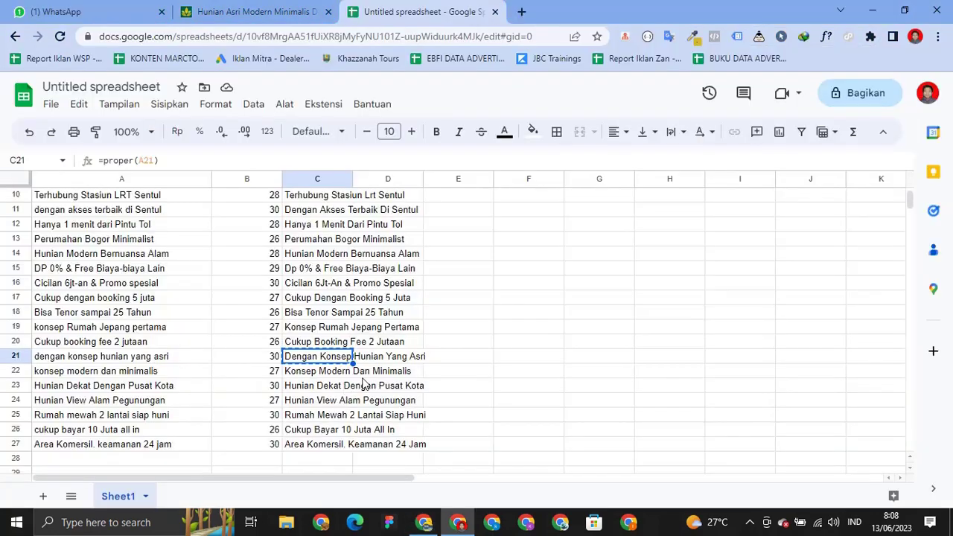
key(Down)
key(ctrl+c)
key(alt+Tab)
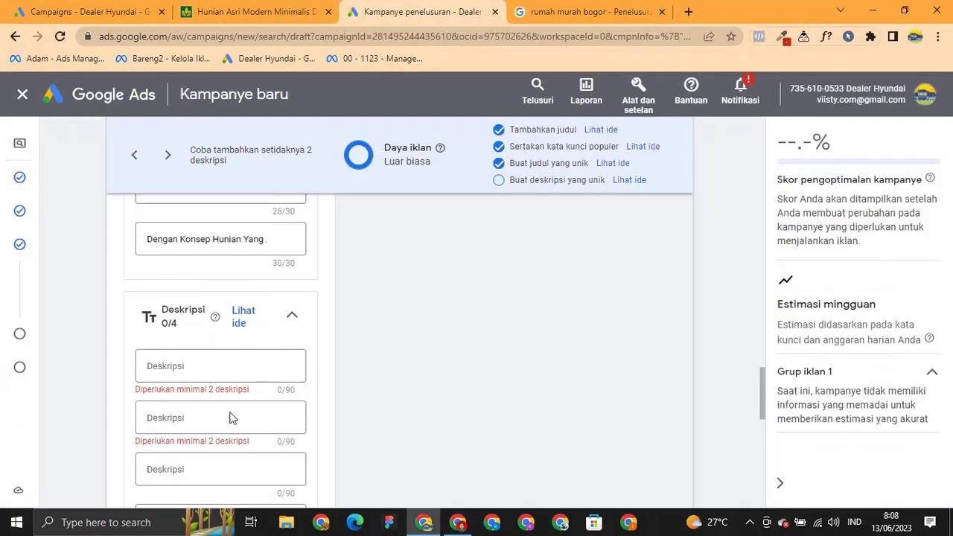
click(203, 367)
key(ctrl+v)
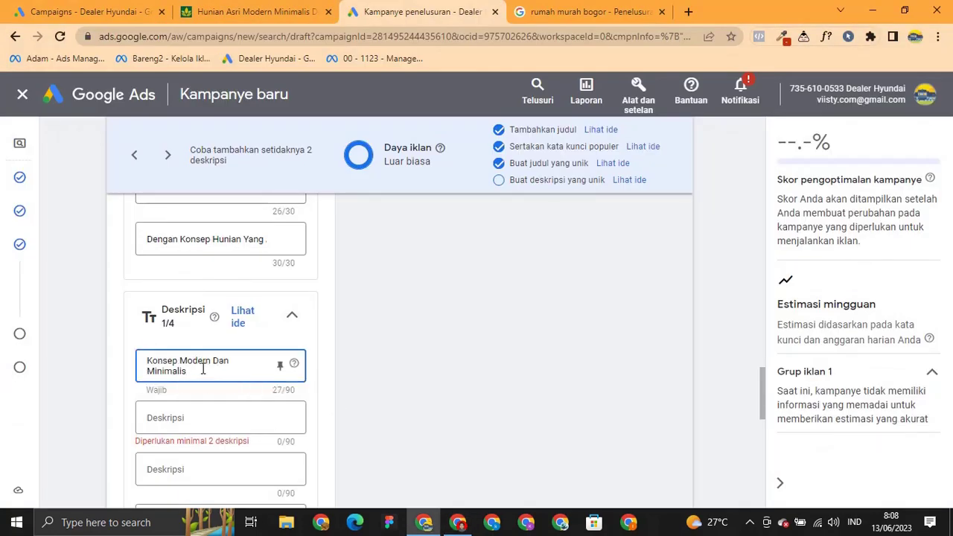
Append 'Hunian Dekat Dengan Pusat Kota,' and 'Hunian View Alam Pegunungan' to the first description.
key(alt+Tab)
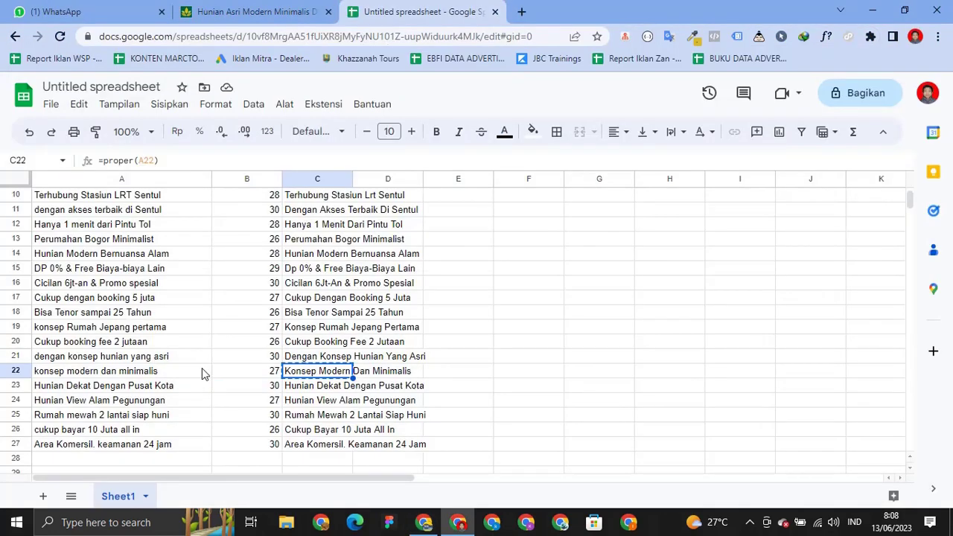
key(Down)
key(alt+Tab)
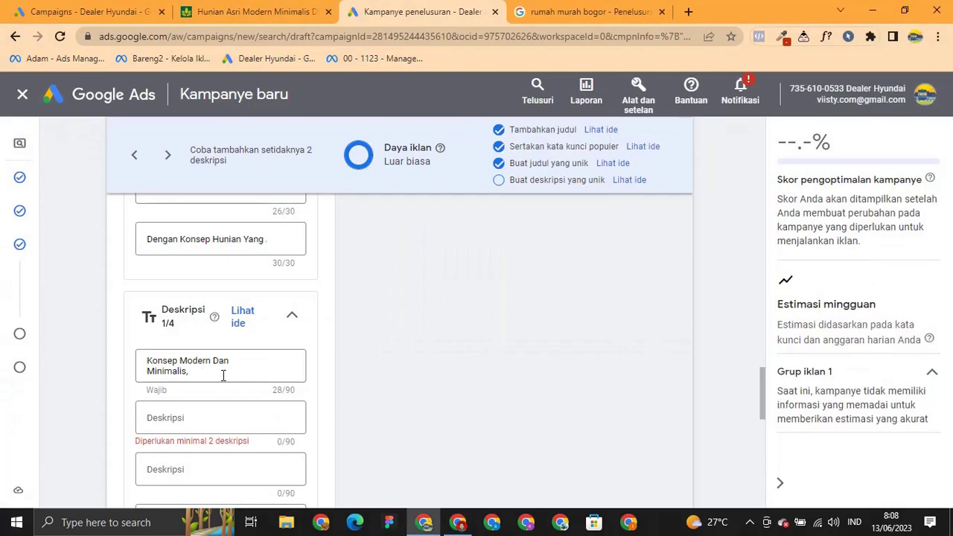
click(223, 375)
key(ctrl+v)
text(,)
key(alt+Tab)
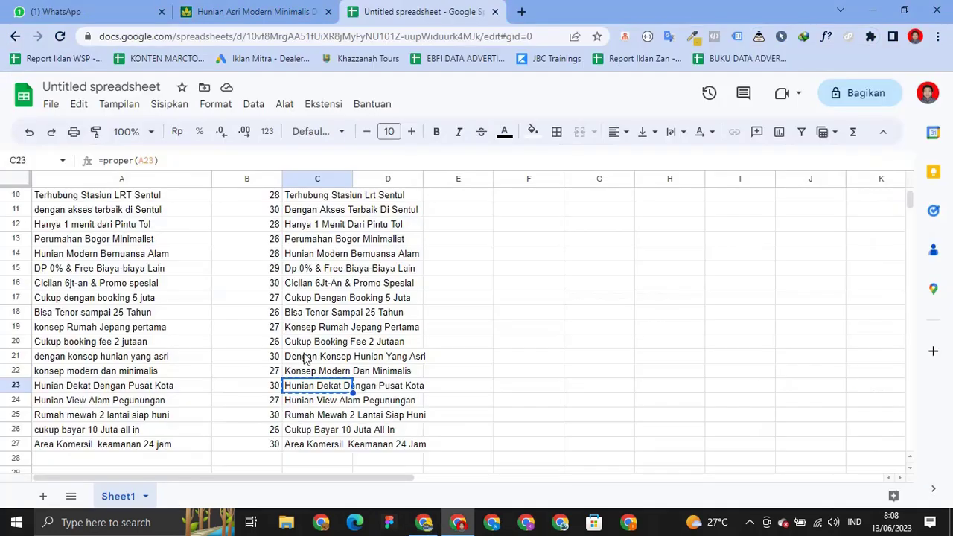
key(Down)
key(alt+Tab)
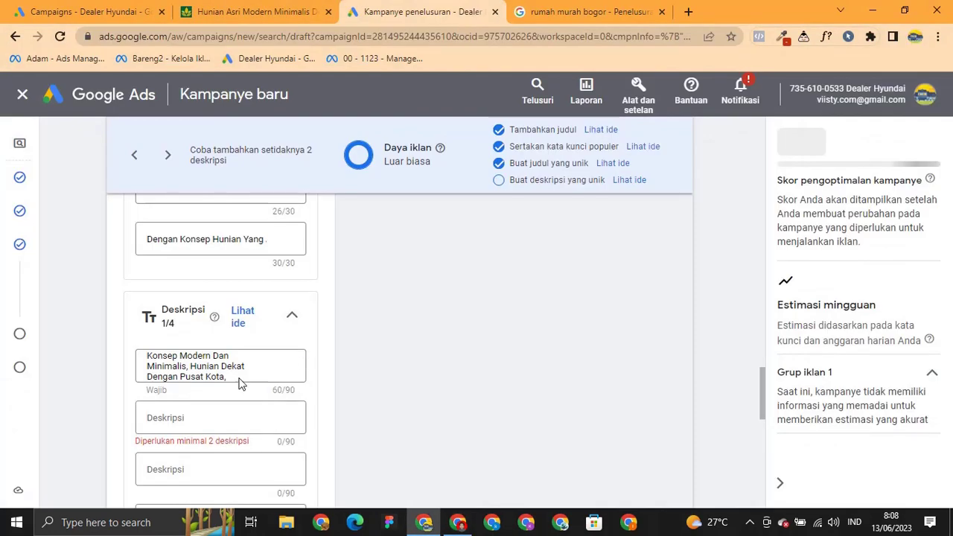
scroll(238, 383, down, 1)
key(ctrl+v)
Start the second description with 'Rumah Mewah 2 Lantai Siap Huni'.
click(214, 359)
click(214, 360)
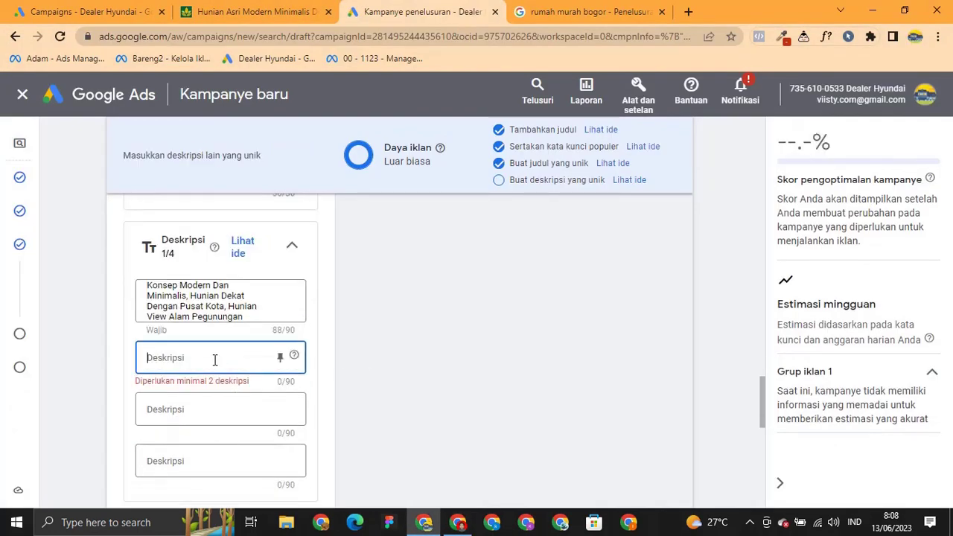
key(alt+Tab)
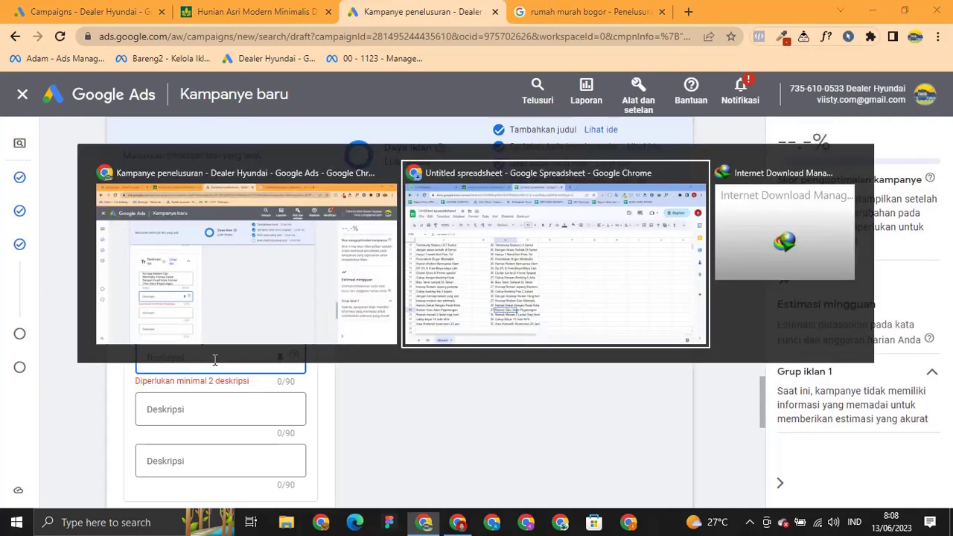
key(Down)
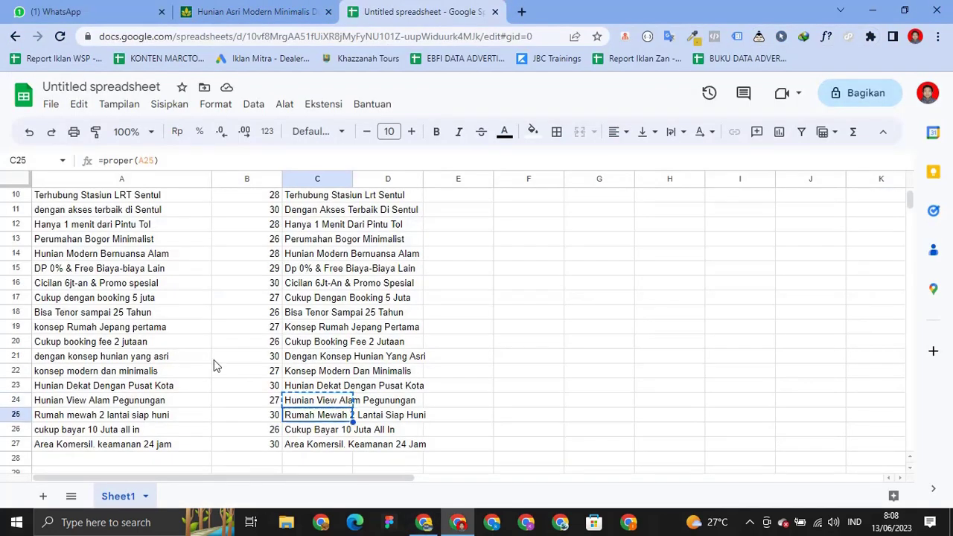
key(ctrl+c)
key(alt+Tab)
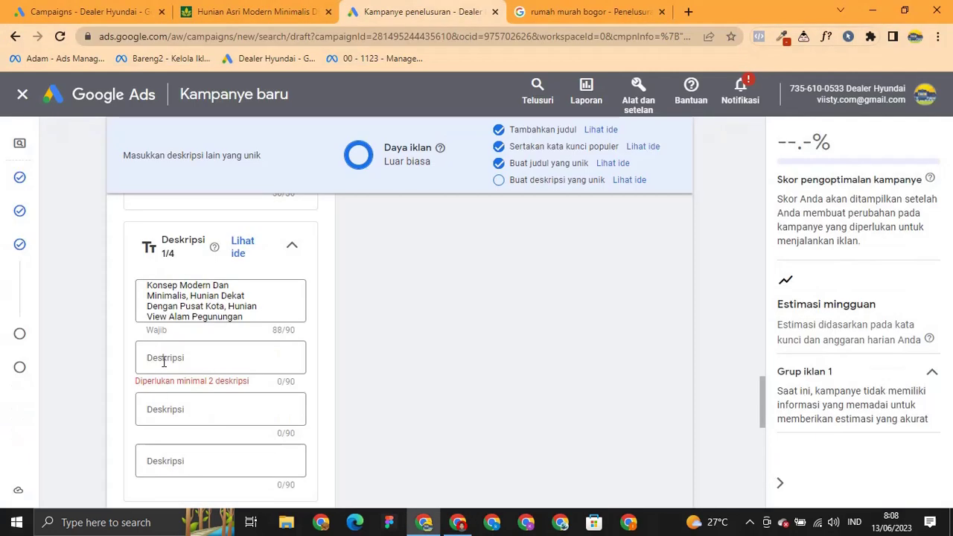
click(164, 362)
key(ctrl+v)
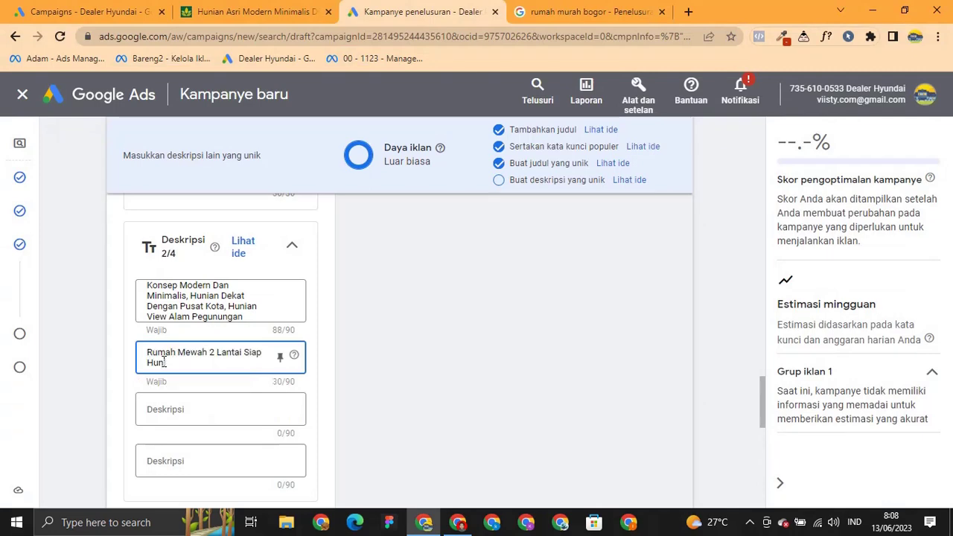
Append 'Cukup Bayar 10 Juta All In' to the second description and copy the Area Komersil phrase from C27.
key(alt+Tab)
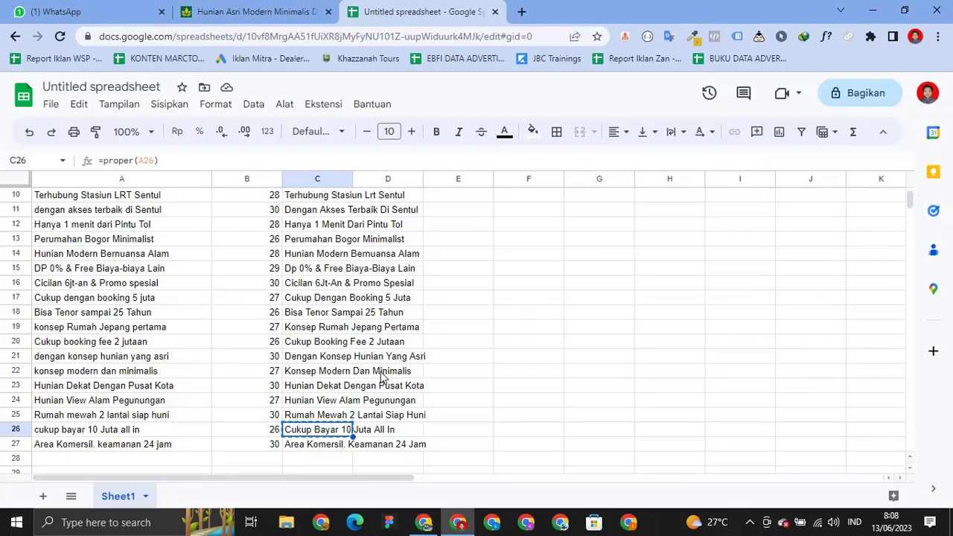
key(alt+Tab)
click(212, 361)
key(ctrl+v)
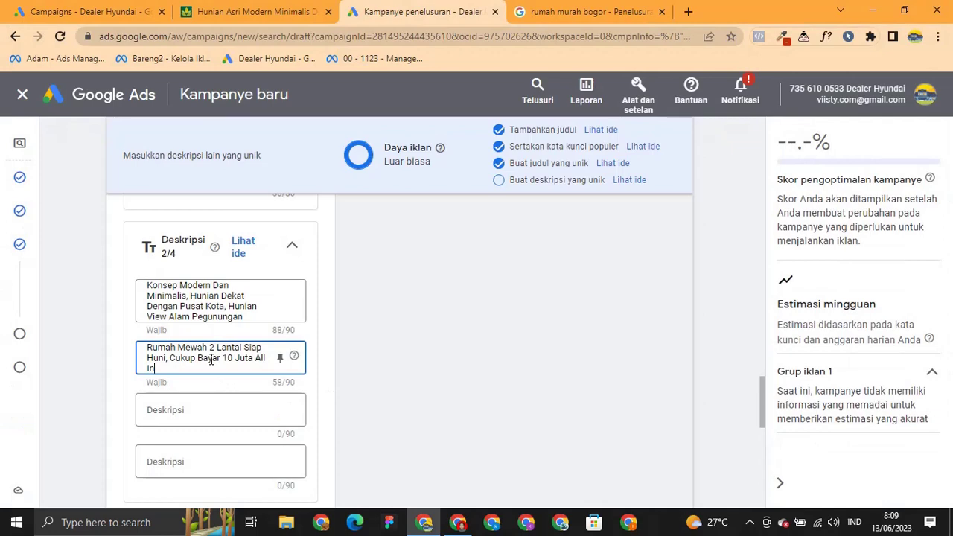
key(alt+Tab)
click(320, 445)
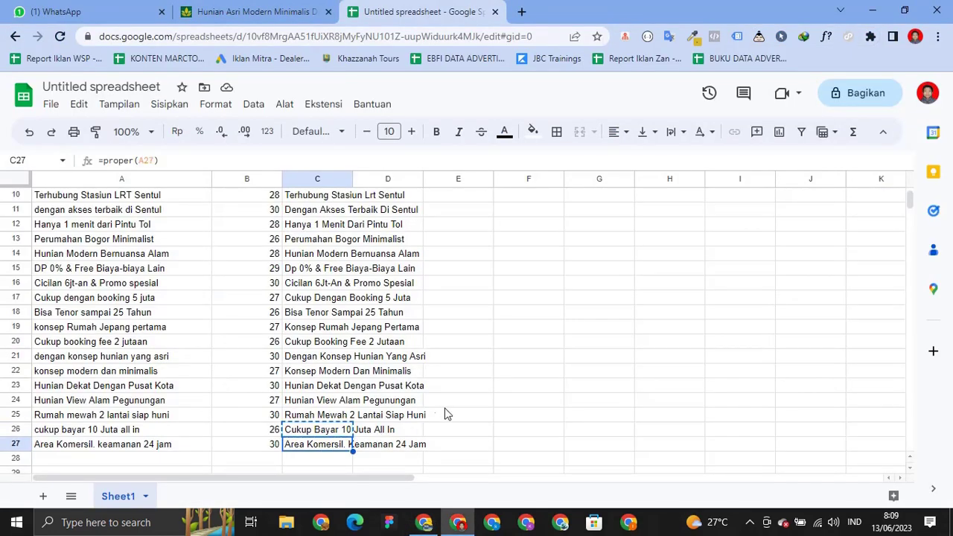
key(ctrl+c)
scroll(454, 402, down, 1)
key(alt+Tab)
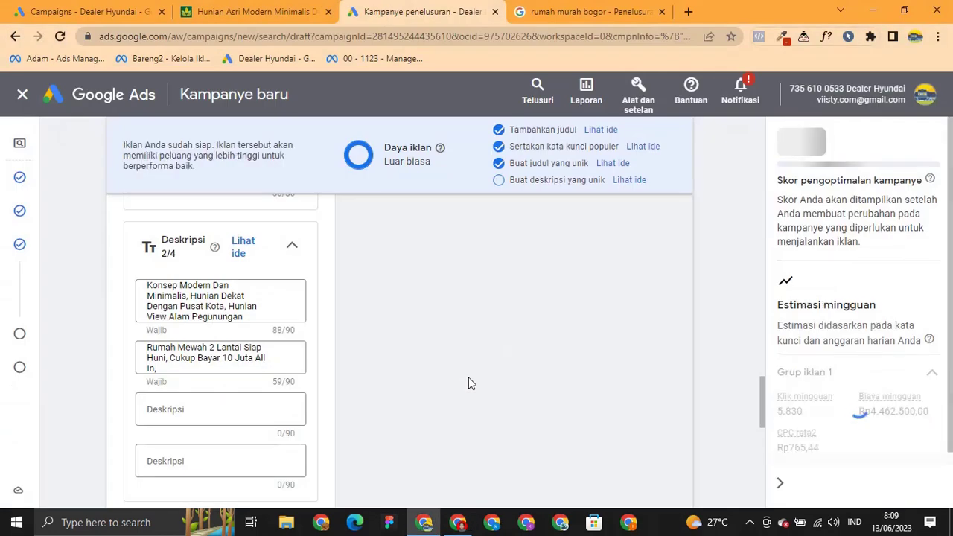
Finish the second description by appending ', Area Komersil. Keamanan 24 Jam'.
text(,)
key(ctrl+v)
key(Tab)
Start the third description with 'Rumah Dijual Di Bogor Murah' from cell C1, followed by a comma.
key(alt+Tab)
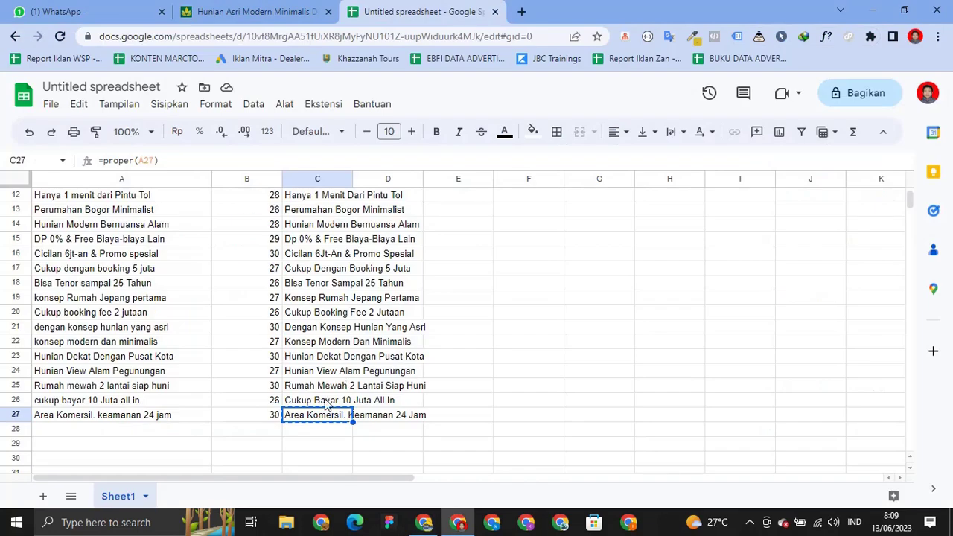
scroll(316, 430, up, 3)
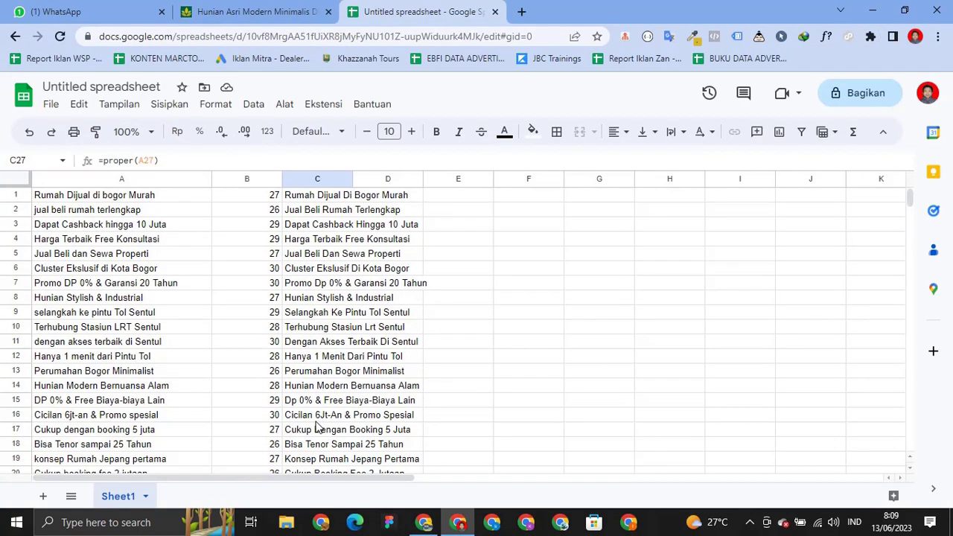
click(344, 196)
key(ctrl+c)
key(alt+Tab)
key(ctrl+v)
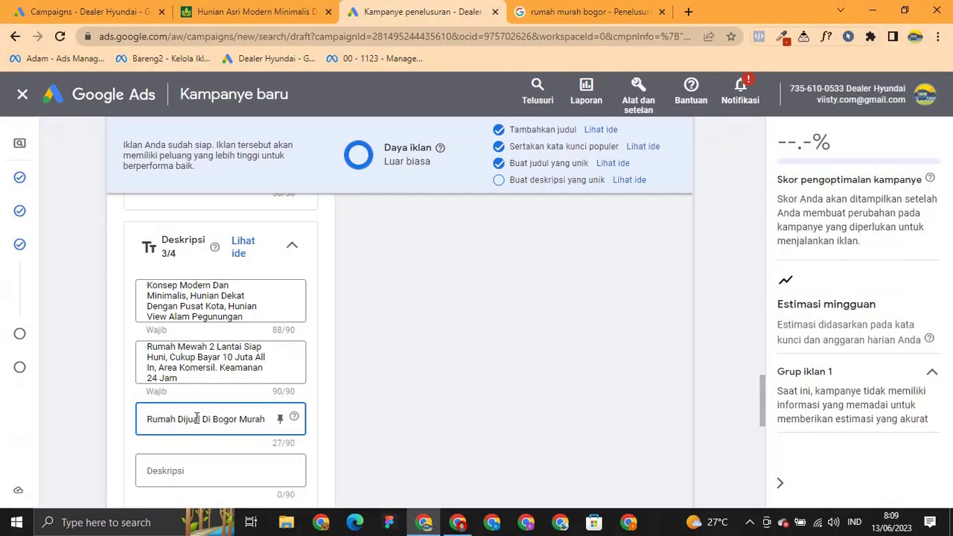
text(,)
Add 'Dapat Cashback Hingga 10 Juta' from cell C3 to the third description.
key(alt+Tab)
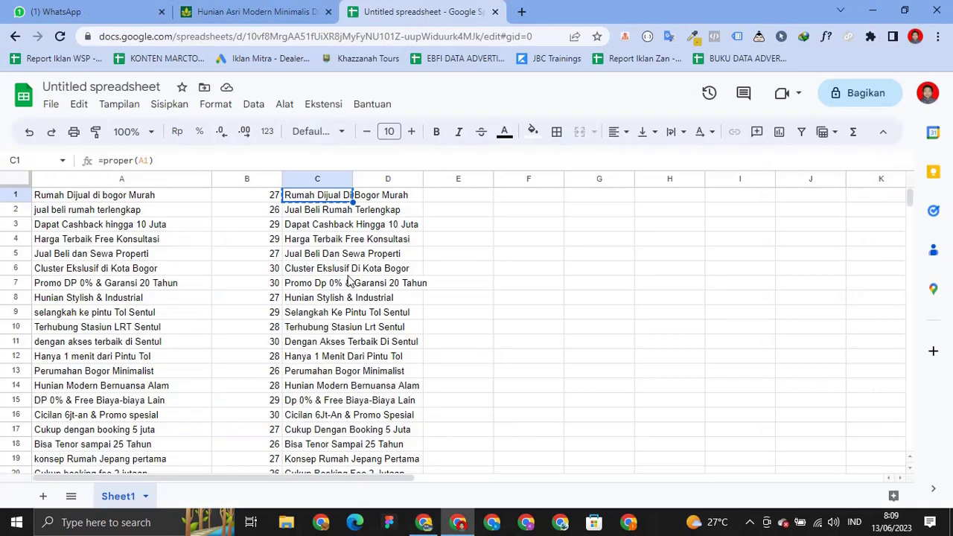
click(317, 224)
key(ctrl+c)
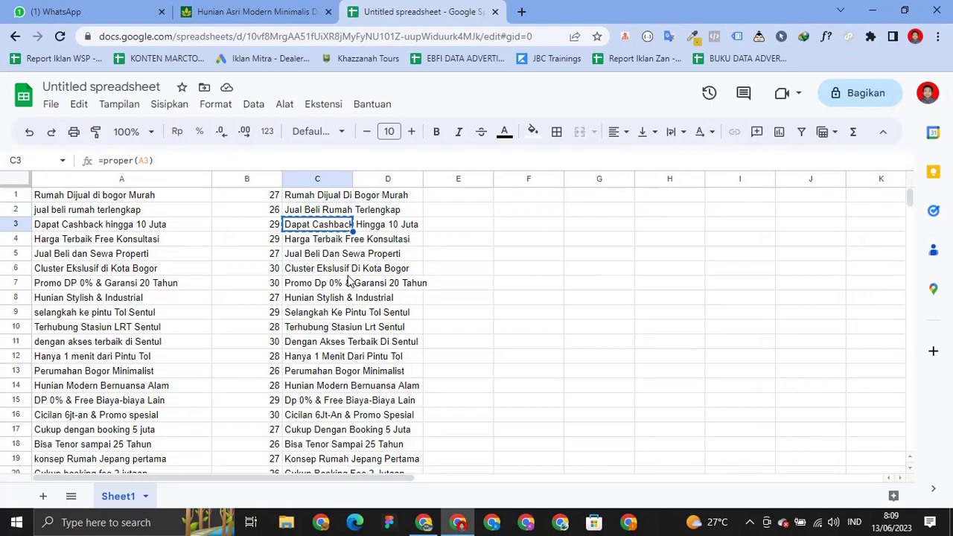
key(alt+Tab)
key(ctrl+v)
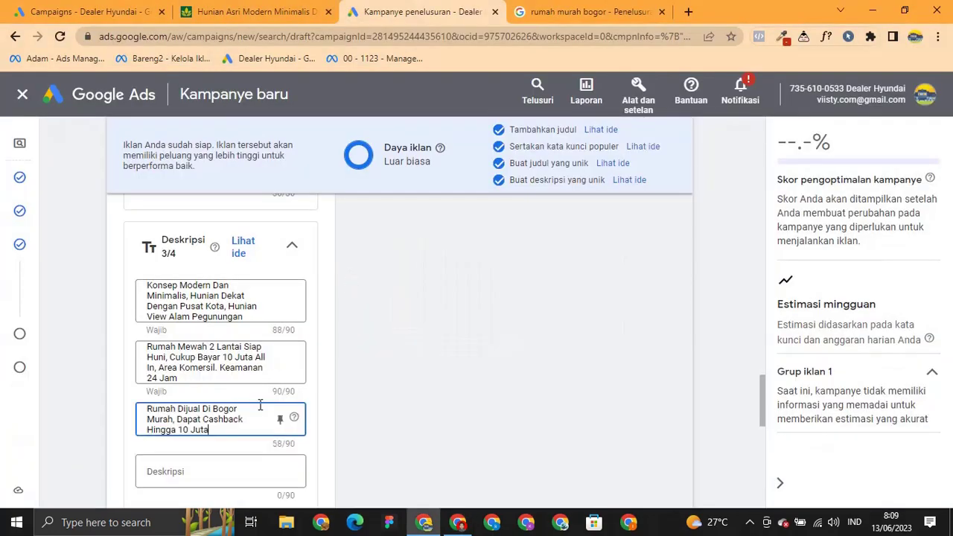
Append ', Harga Terbaik Free Konsultasi' from cell C4 to the third description.
key(alt+Tab)
key(Down)
key(ctrl+c)
key(alt+Tab)
text(,)
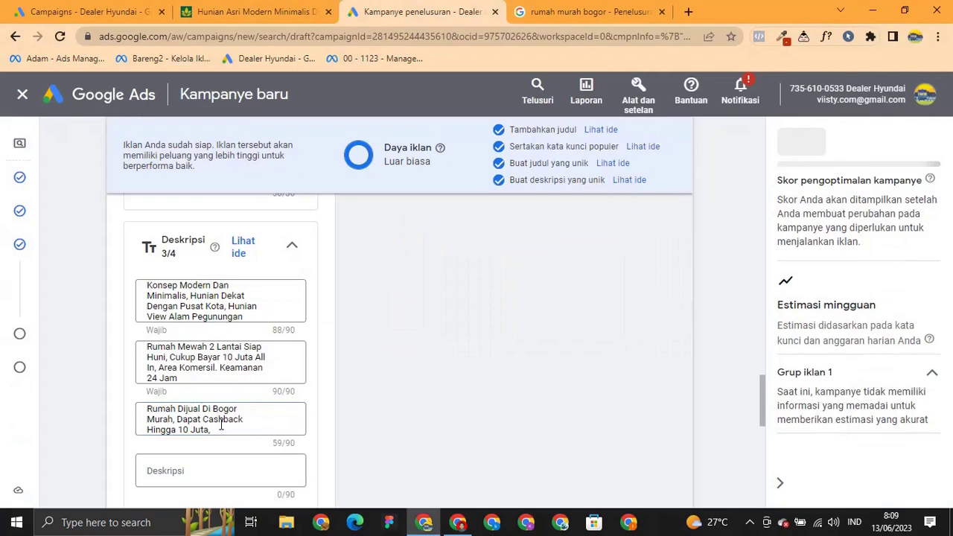
key(ctrl+v)
Fill the fourth description with the 'Cluster Ekslusif Di Kota Bogor' and 'Promo Dp 0%' phrases.
key(alt+Tab)
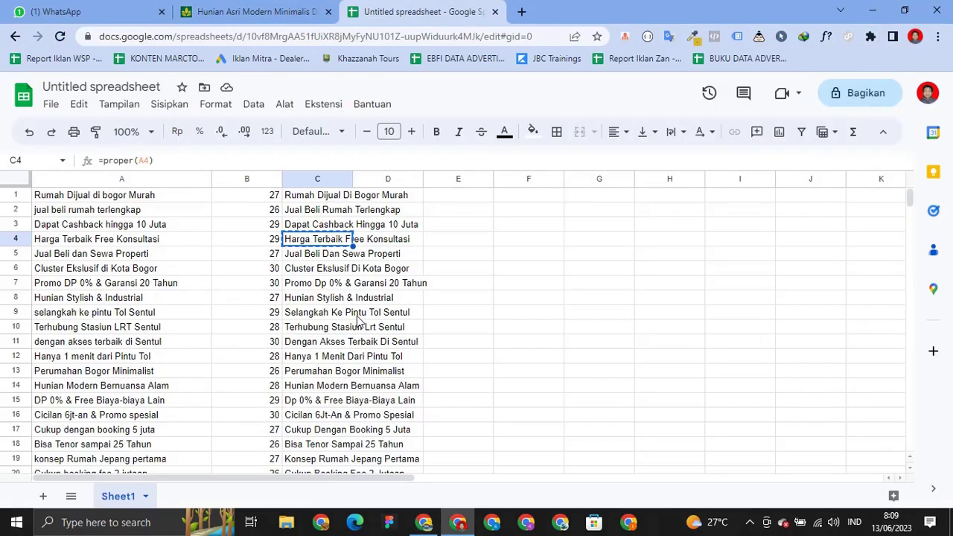
key(Down)
key(Down)
key(ctrl+c)
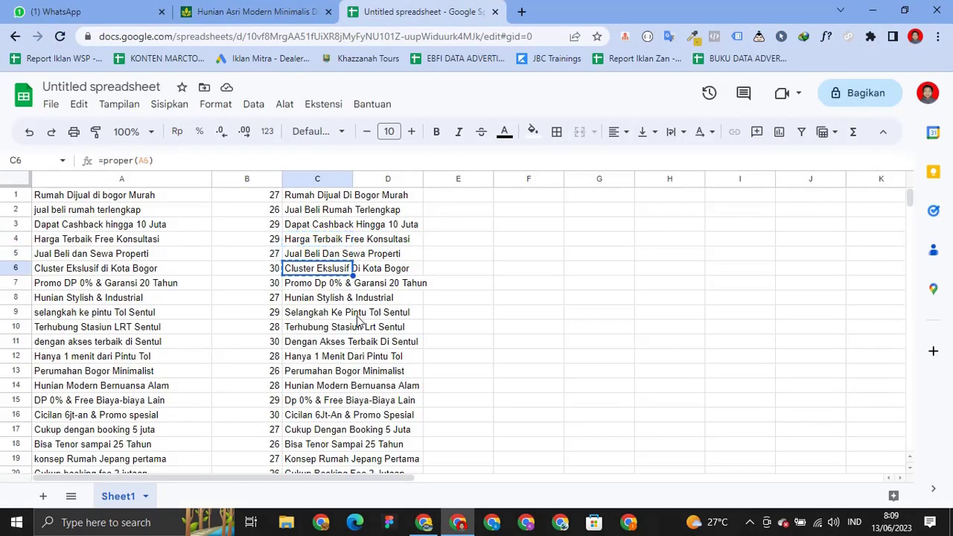
key(alt+Tab)
scroll(215, 395, down, 1)
click(218, 408)
key(alt+Tab)
key(Down)
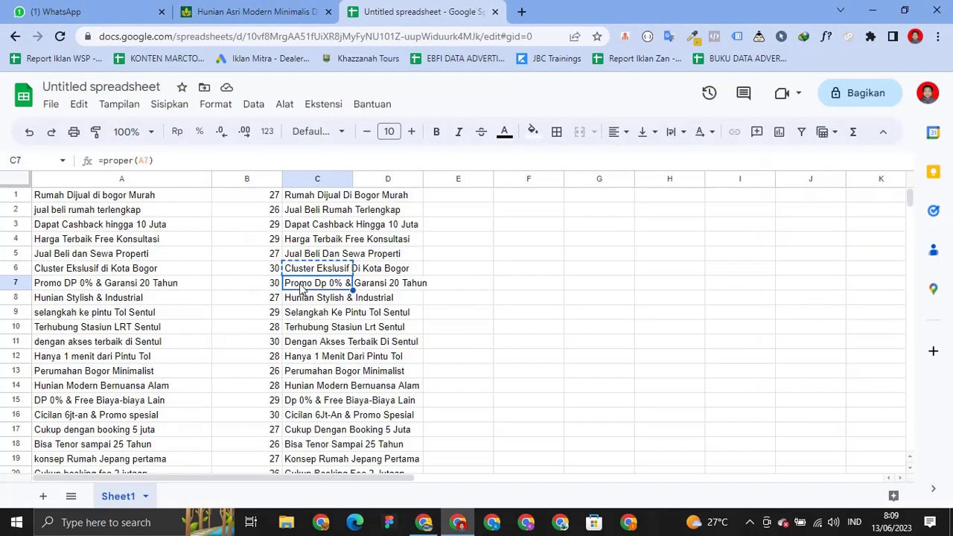
key(alt+Tab)
key(ctrl+v)
key(ctrl+v)
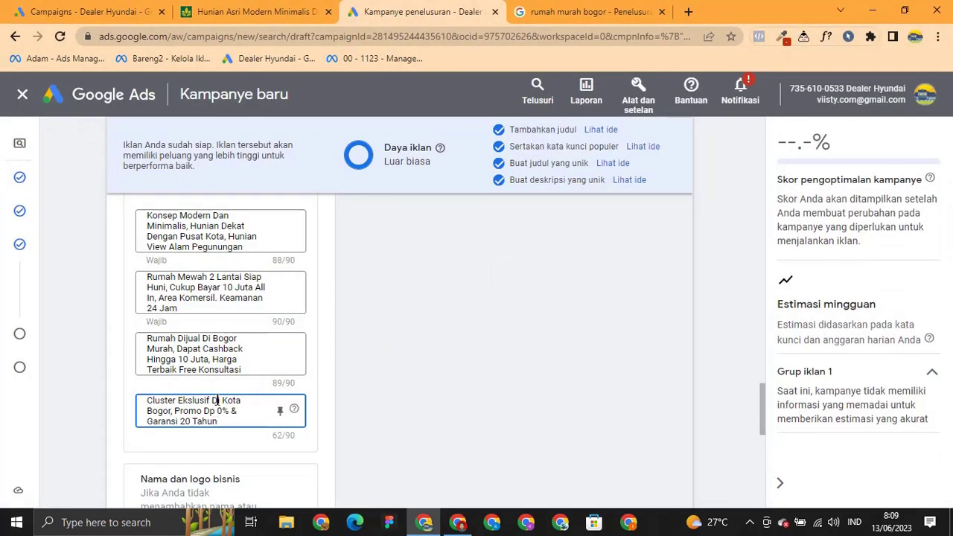
Change 'Di' to 'di' and append 'Hunian Stylish & Industrial' from C8 after 'Tahun,'.
double_click(216, 400)
text(di)
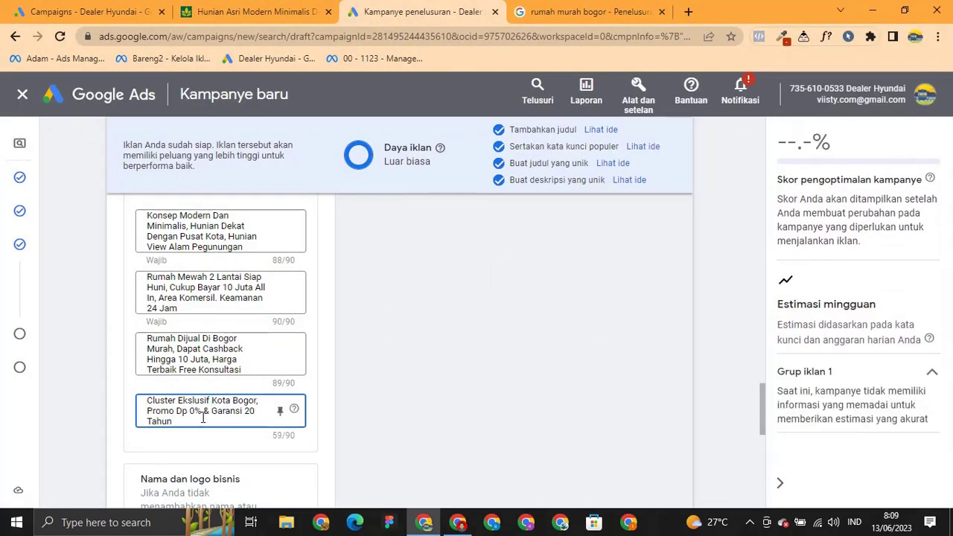
key(alt+Tab)
key(Down)
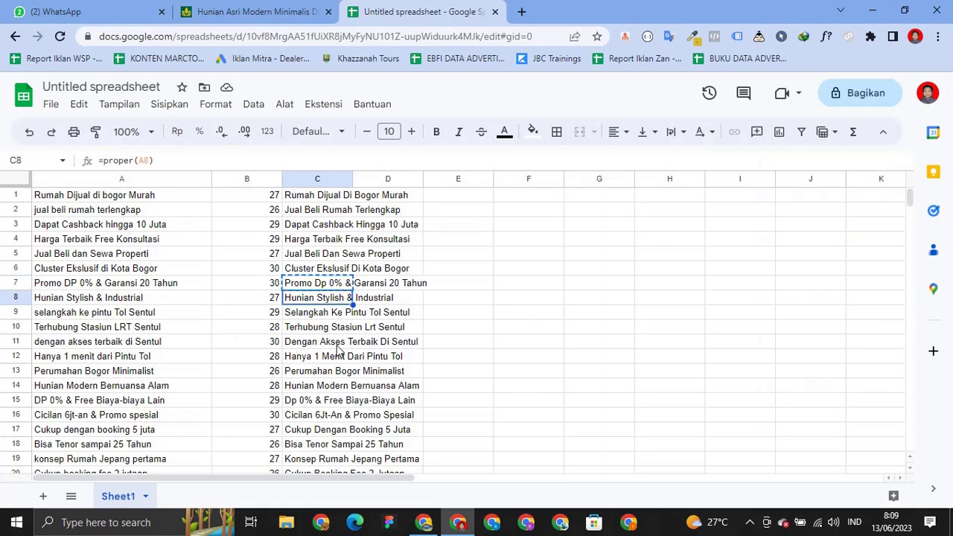
key(ctrl+c)
key(alt+Tab)
click(253, 422)
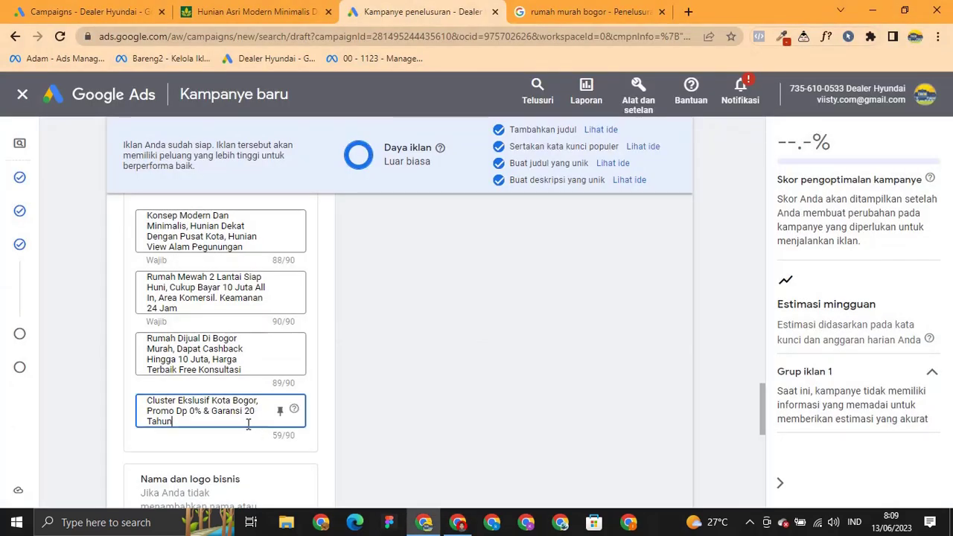
key(ctrl+v)
click(173, 421)
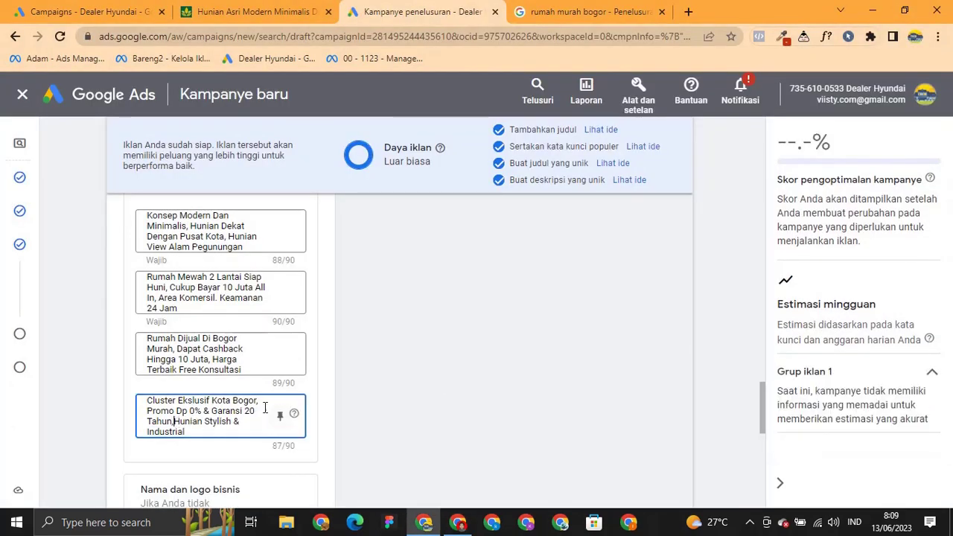
click(379, 348)
scroll(380, 348, down, 2)
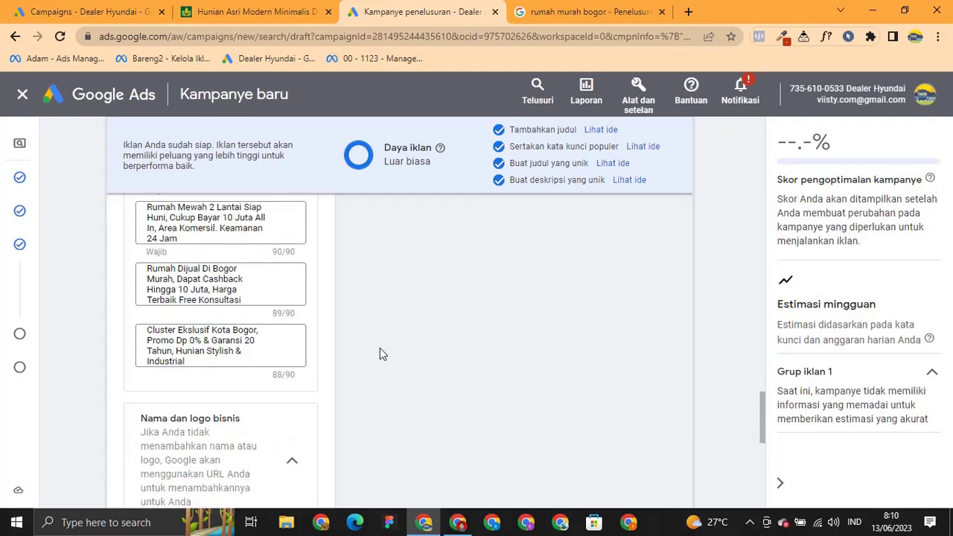
scroll(372, 342, down, 2)
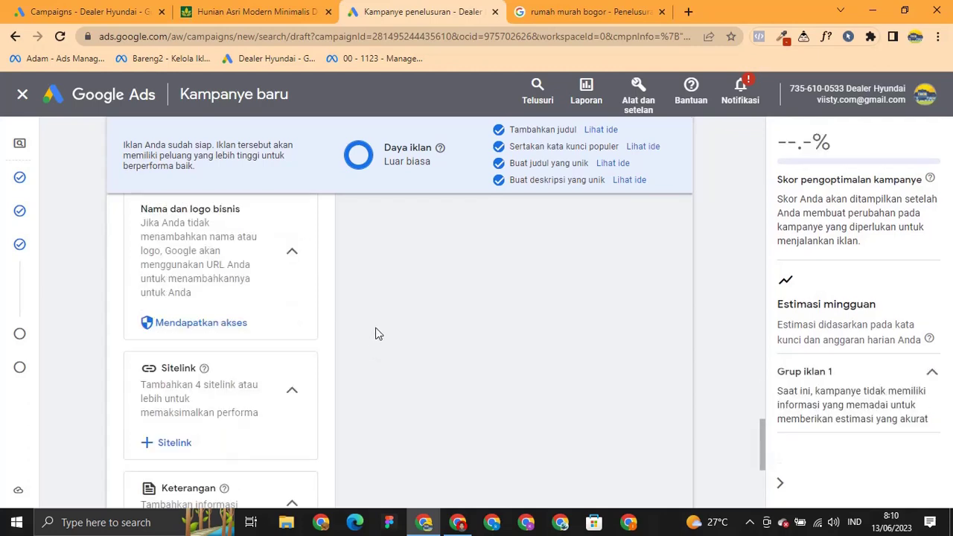
scroll(238, 335, up, 1)
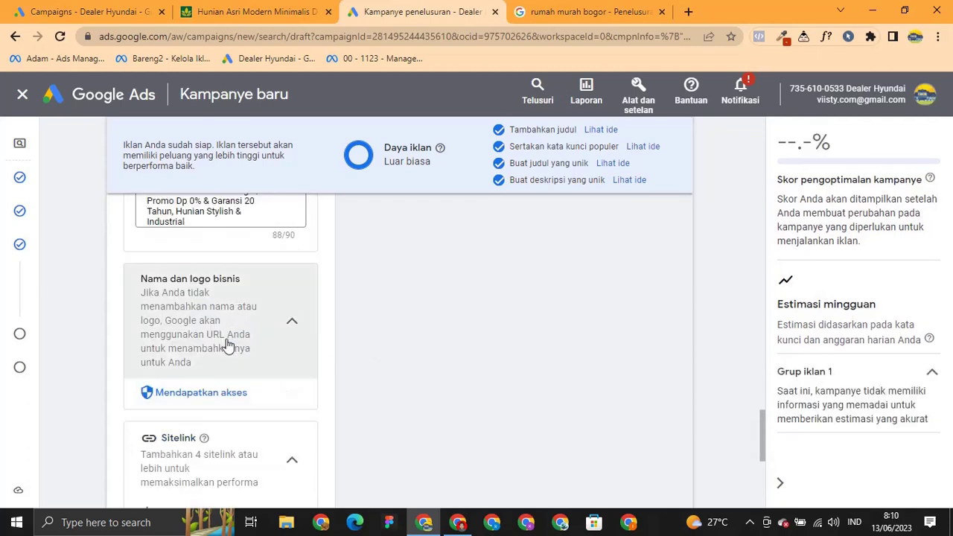
scroll(228, 345, down, 1)
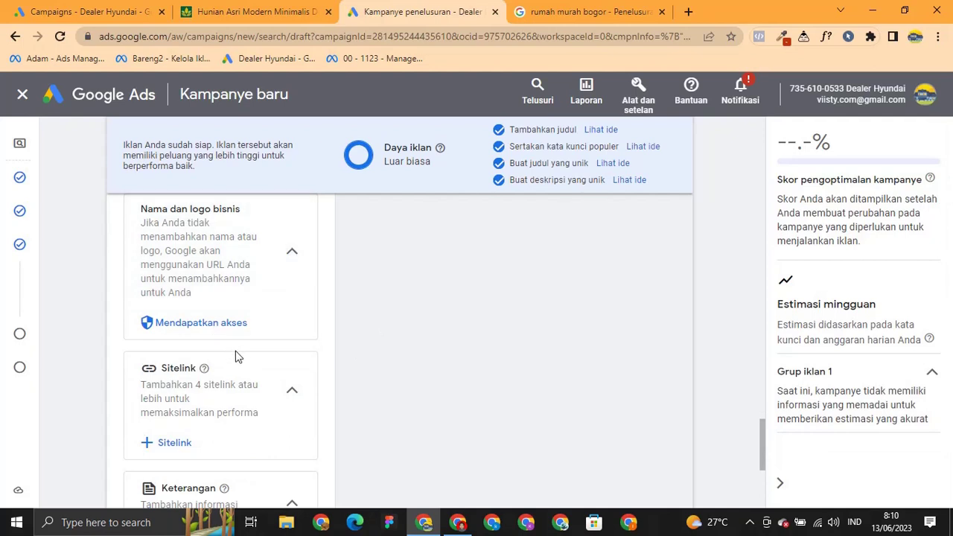
scroll(235, 357, down, 1)
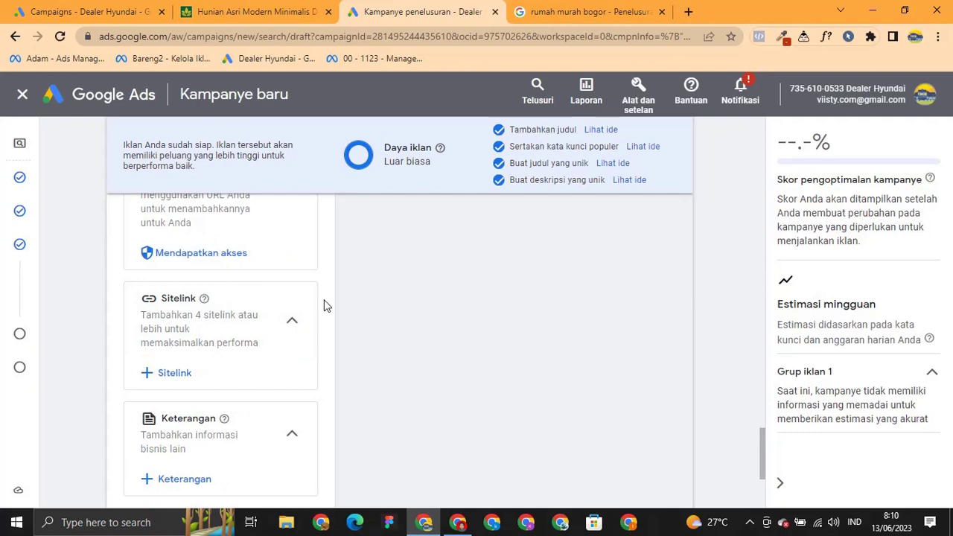
scroll(246, 348, down, 2)
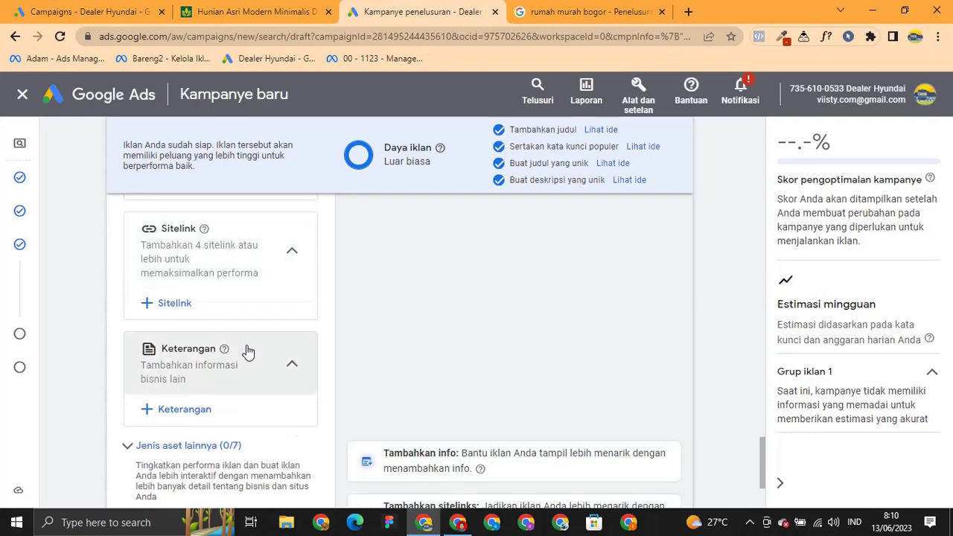
scroll(247, 345, down, 1)
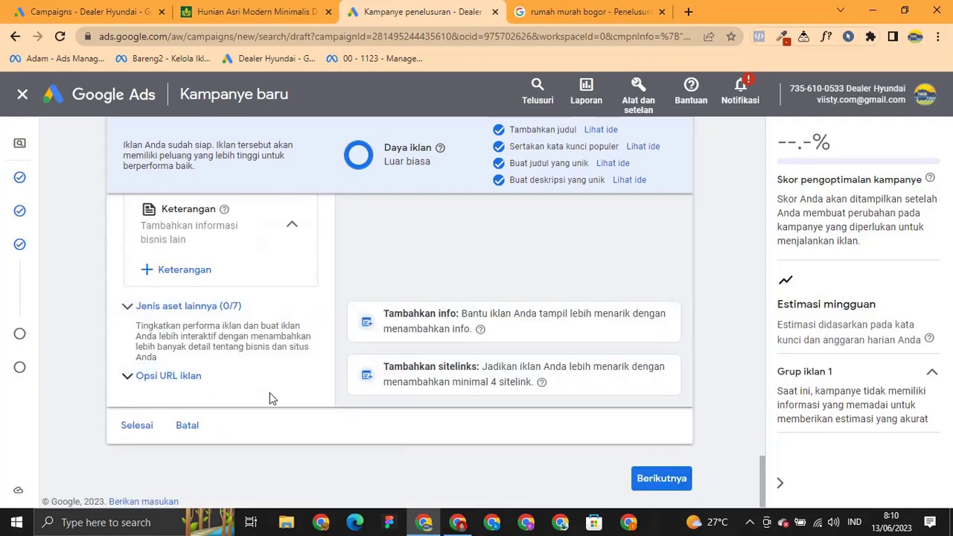
scroll(270, 392, up, 2)
scroll(195, 253, up, 2)
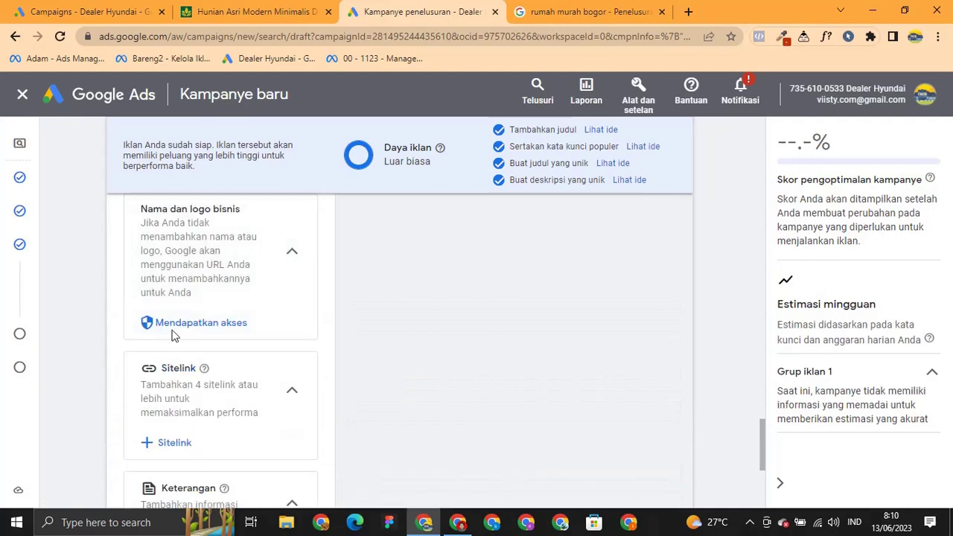
scroll(171, 337, down, 4)
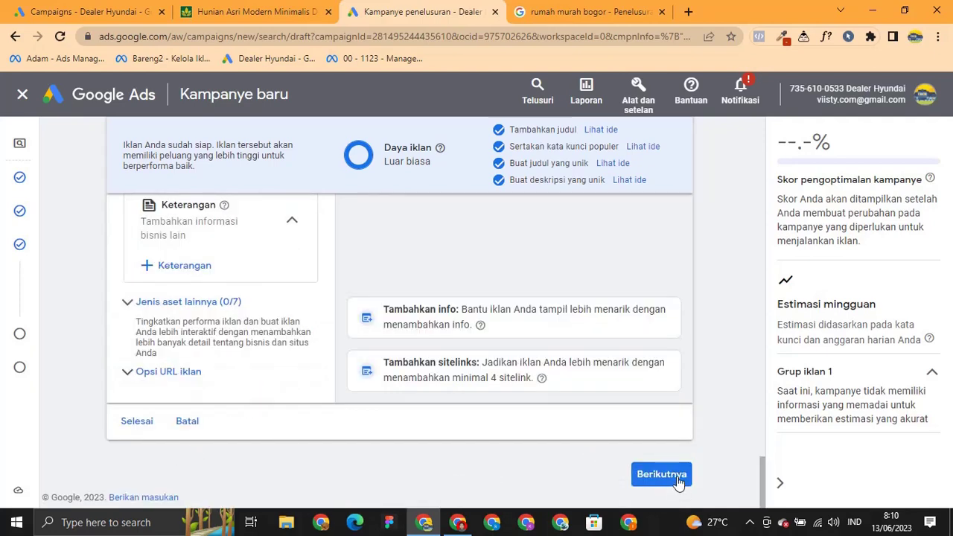
scroll(449, 427, up, 2)
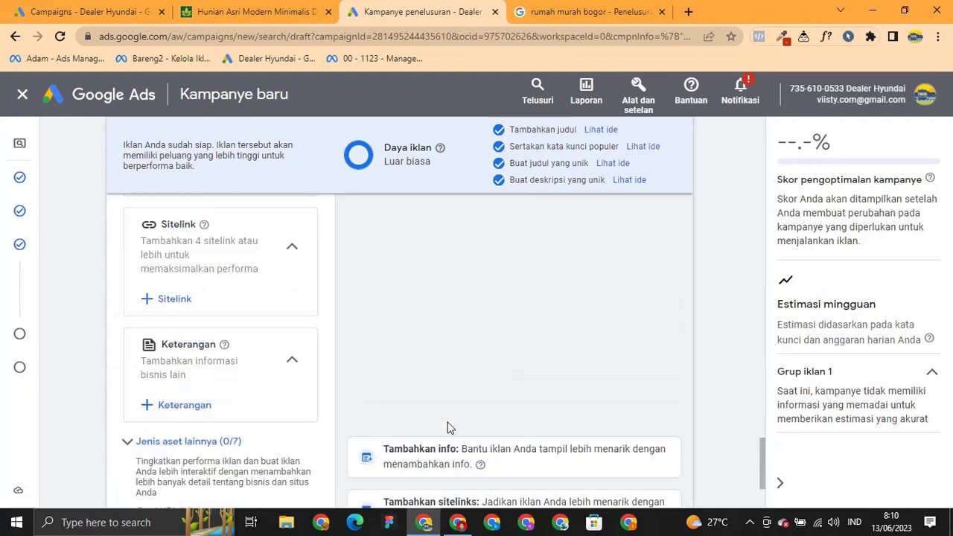
scroll(449, 426, down, 2)
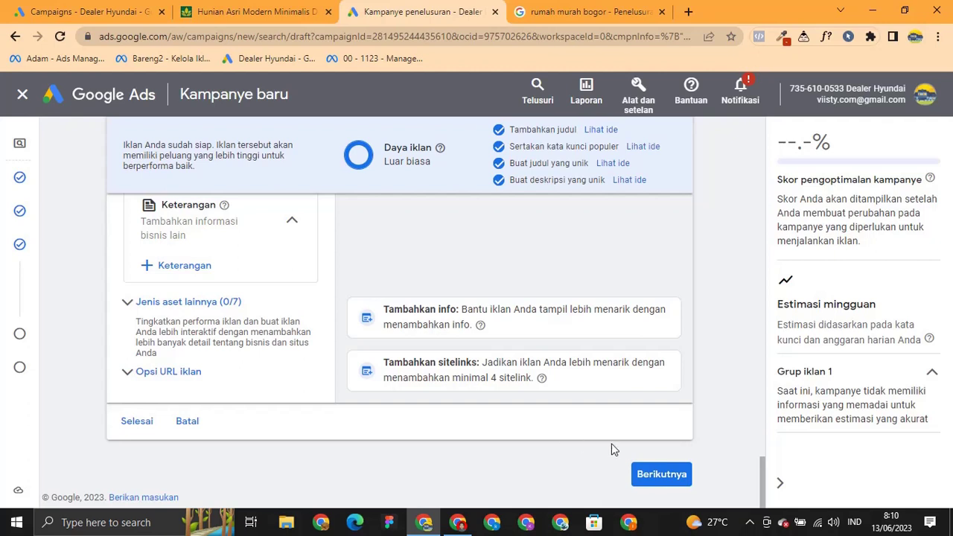
Finish the ad group and advance to the Anggaran budget step, which suggests Rp637.500,00 daily.
click(660, 474)
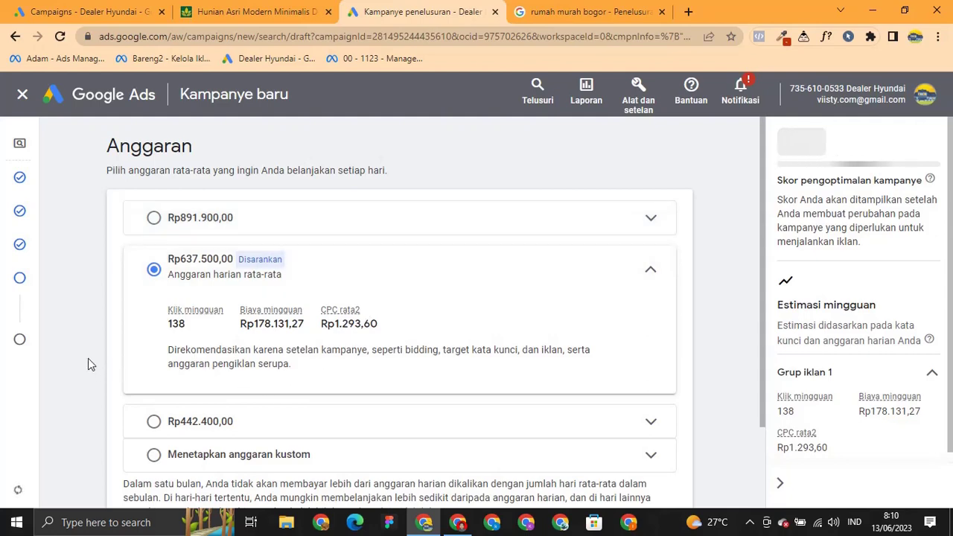
Choose 'Menetapkan anggaran kustom' and try daily amounts of Rp50.000, then Rp500.000.
scroll(88, 356, down, 1)
scroll(88, 359, up, 1)
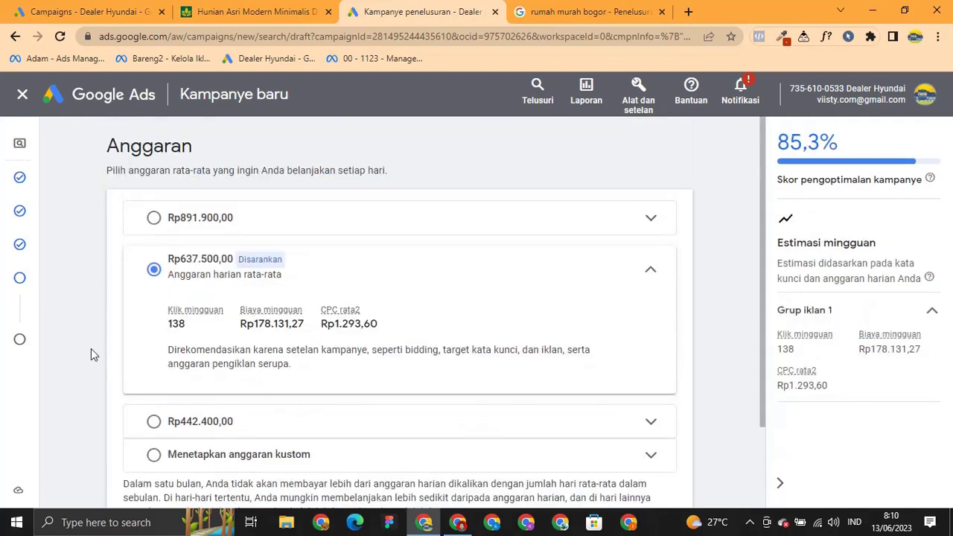
scroll(116, 360, down, 1)
click(219, 384)
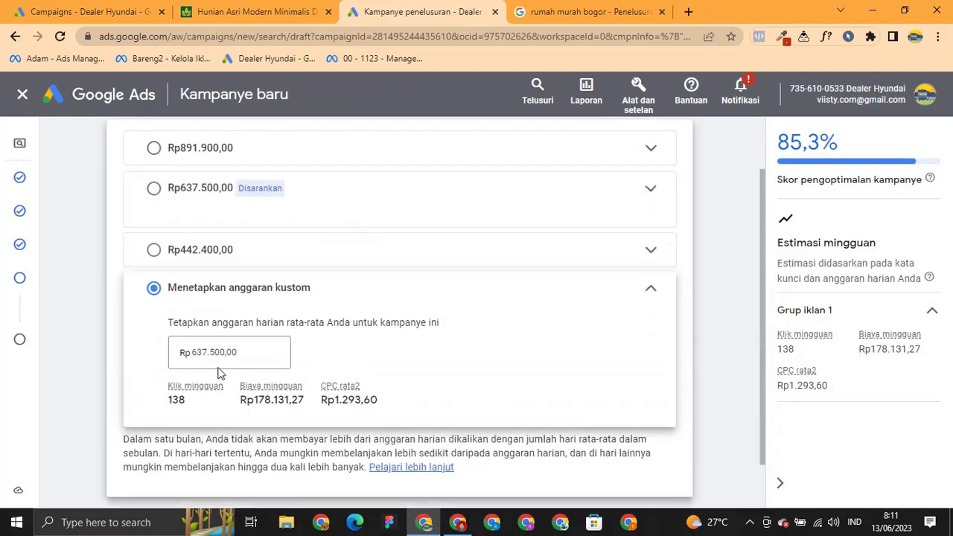
text(50.00)
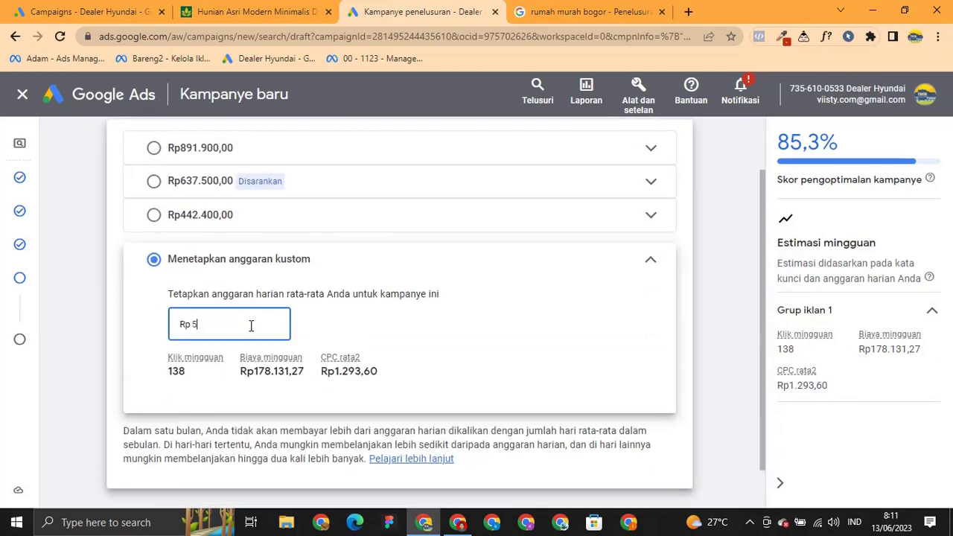
text(0000)
click(378, 297)
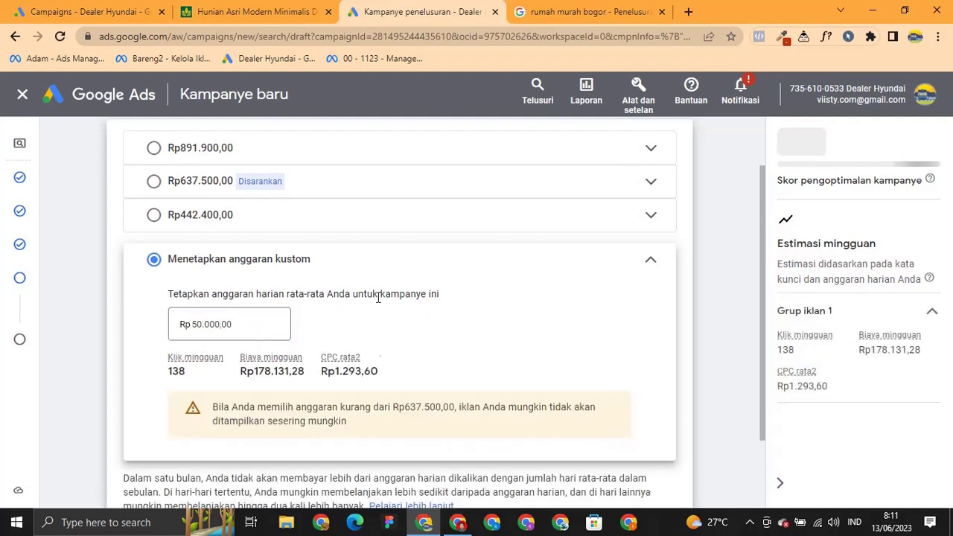
click(192, 324)
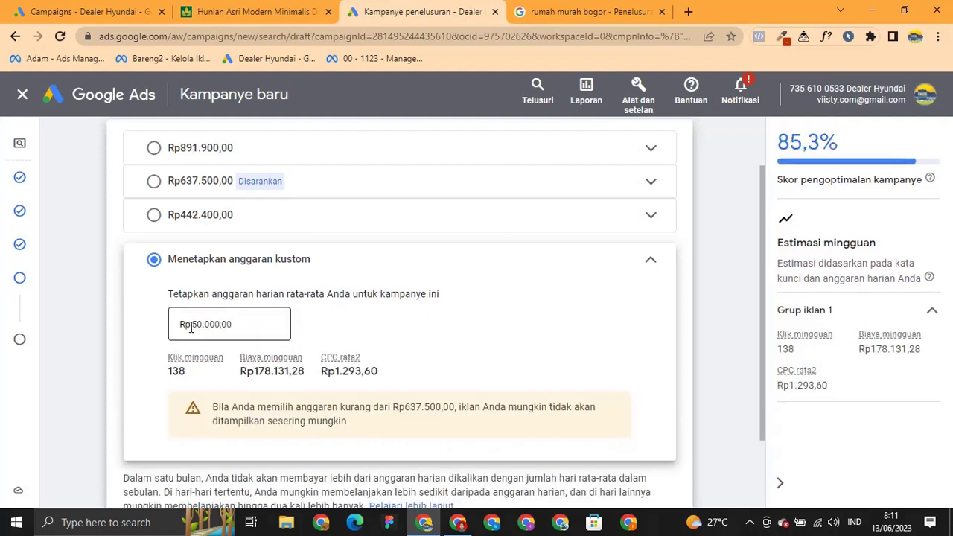
double_click(199, 325)
text(500)
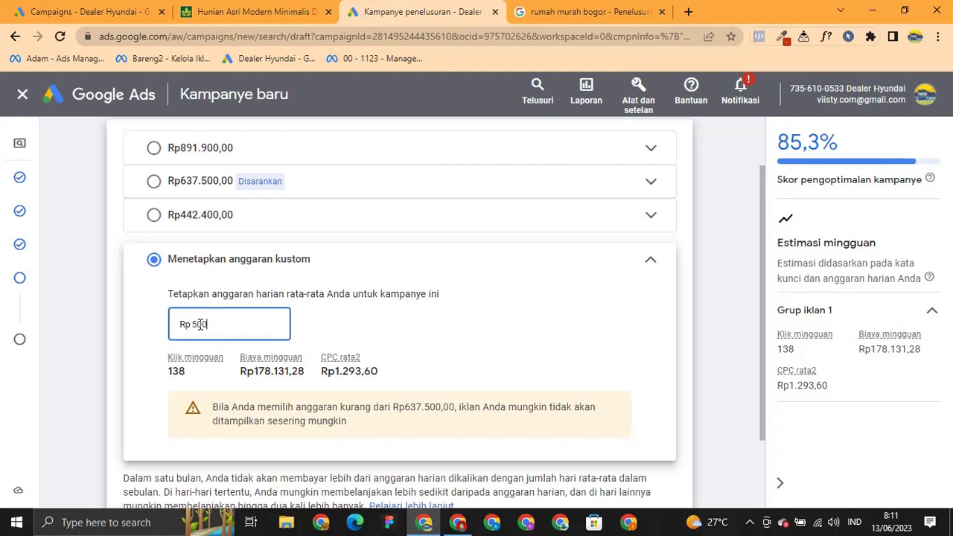
text(.000)
click(345, 331)
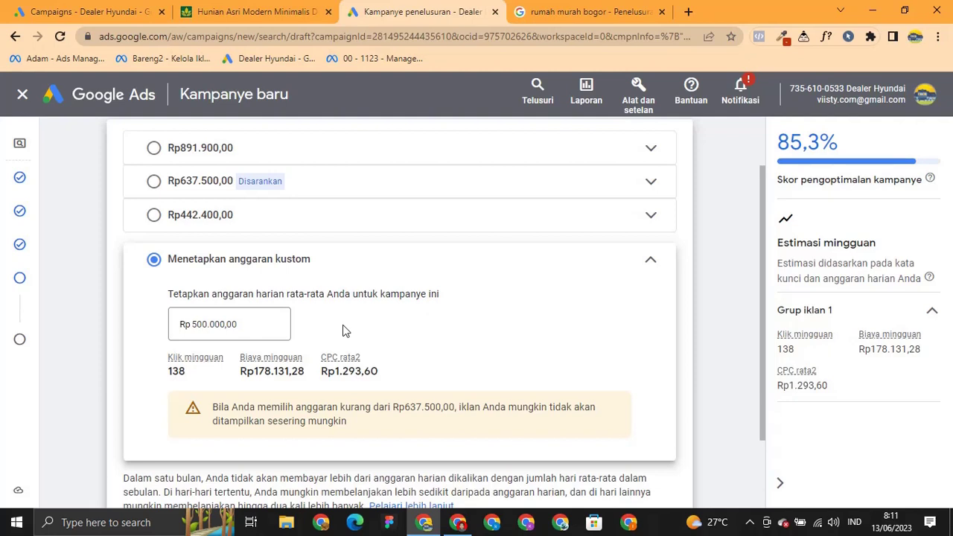
Try Rp1.000.000, then settle on a final custom daily budget of Rp50.000.
double_click(265, 321)
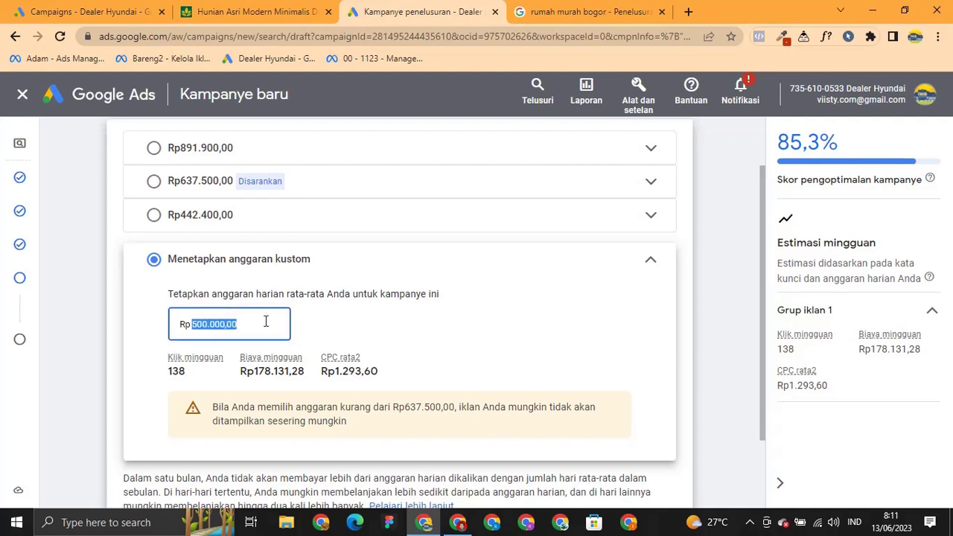
text(1000000)
click(366, 316)
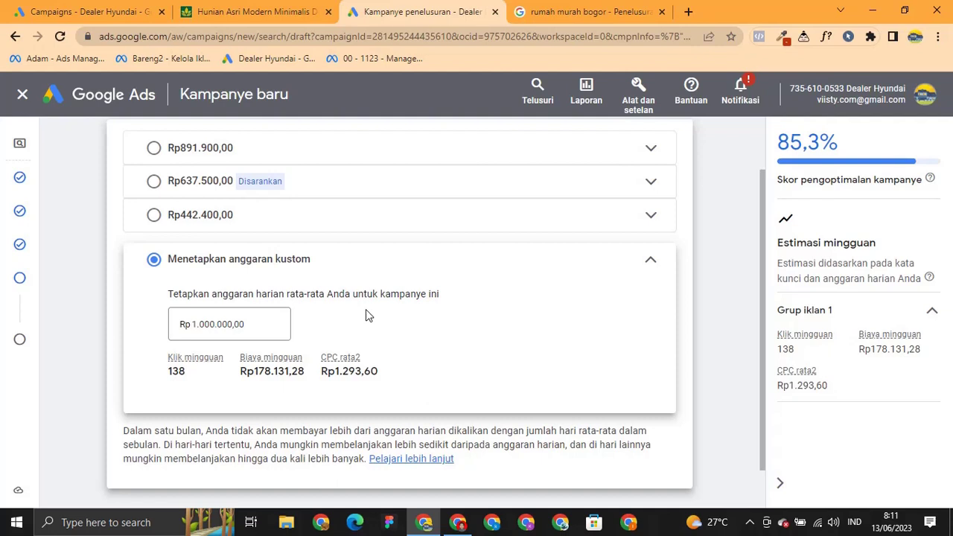
click(252, 325)
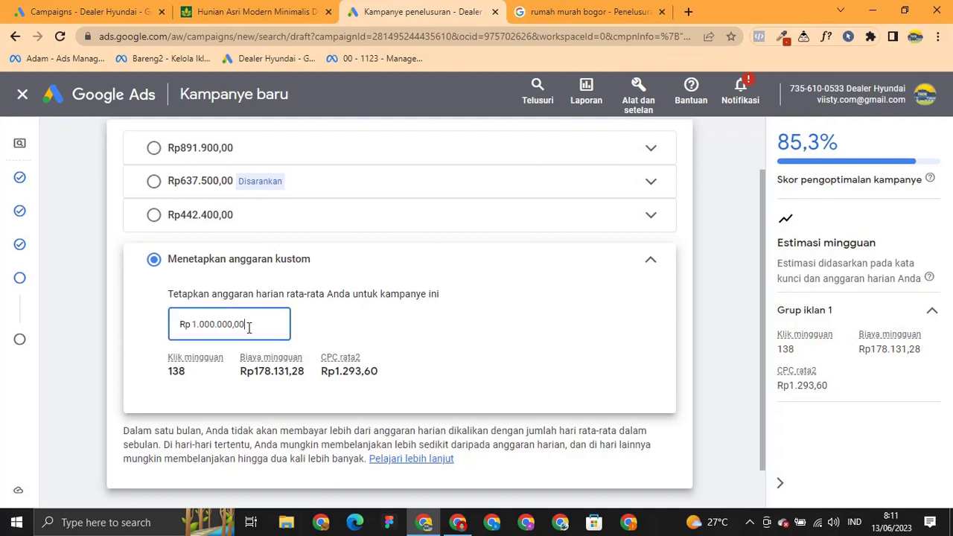
double_click(249, 326)
text(50)
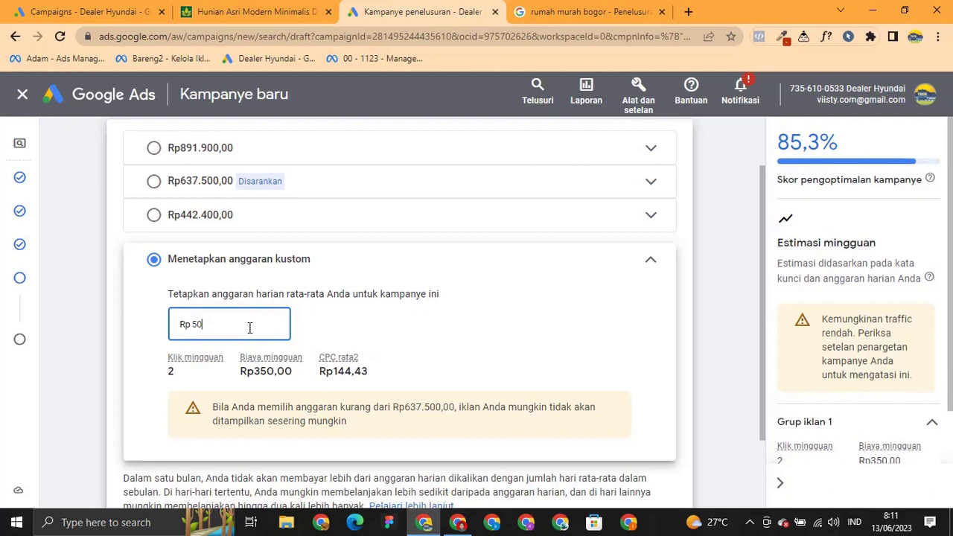
text(000)
click(322, 317)
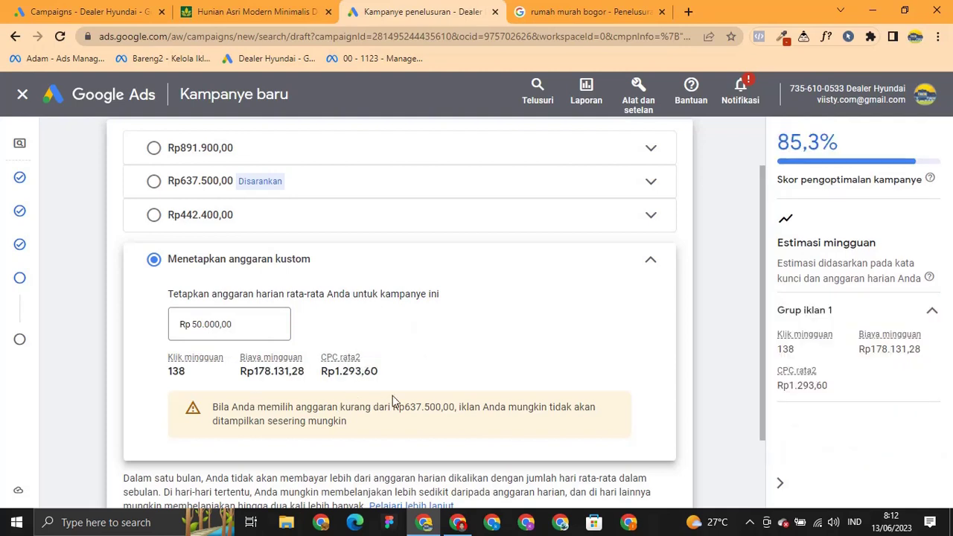
scroll(402, 380, down, 2)
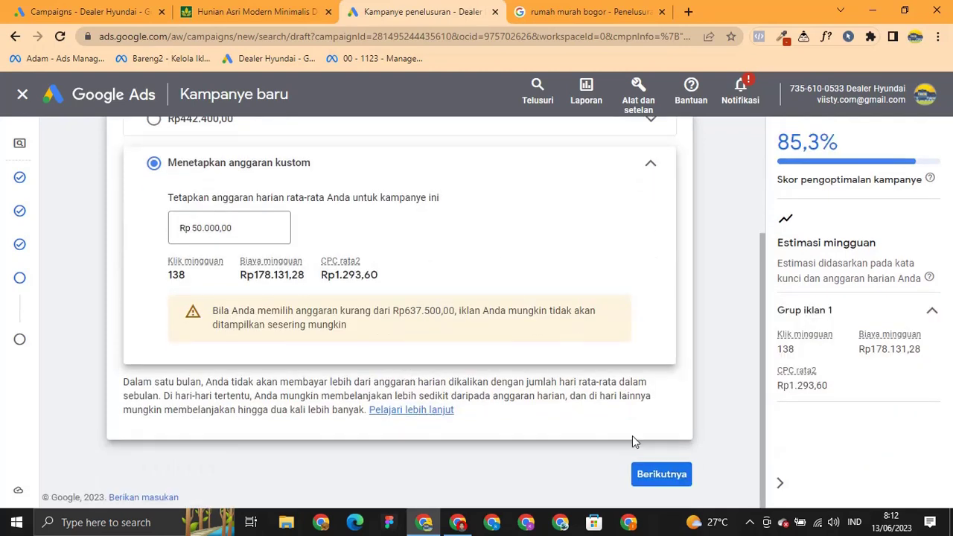
Look over the review summary and publish the bogoralamasri search campaign at Rp50.000,00/day.
click(667, 476)
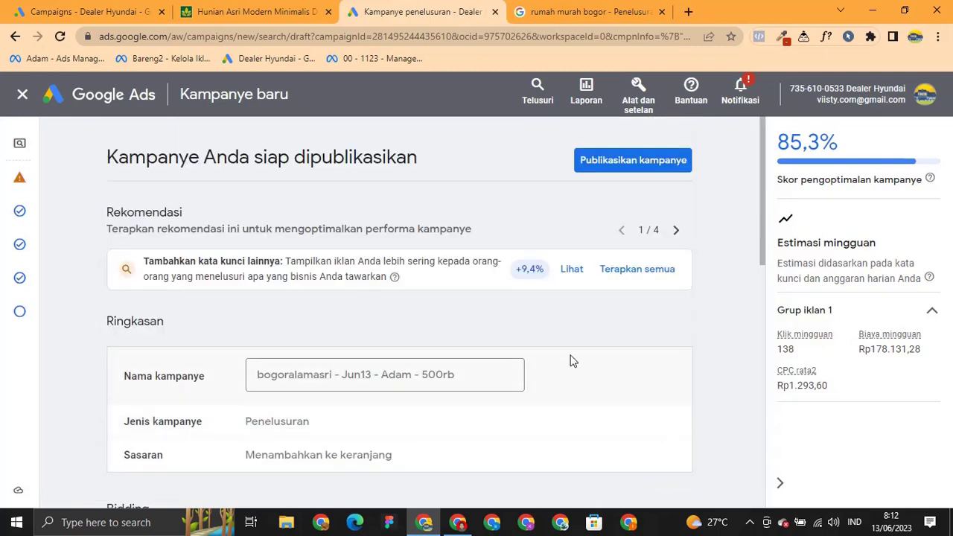
scroll(570, 359, down, 5)
scroll(567, 355, down, 4)
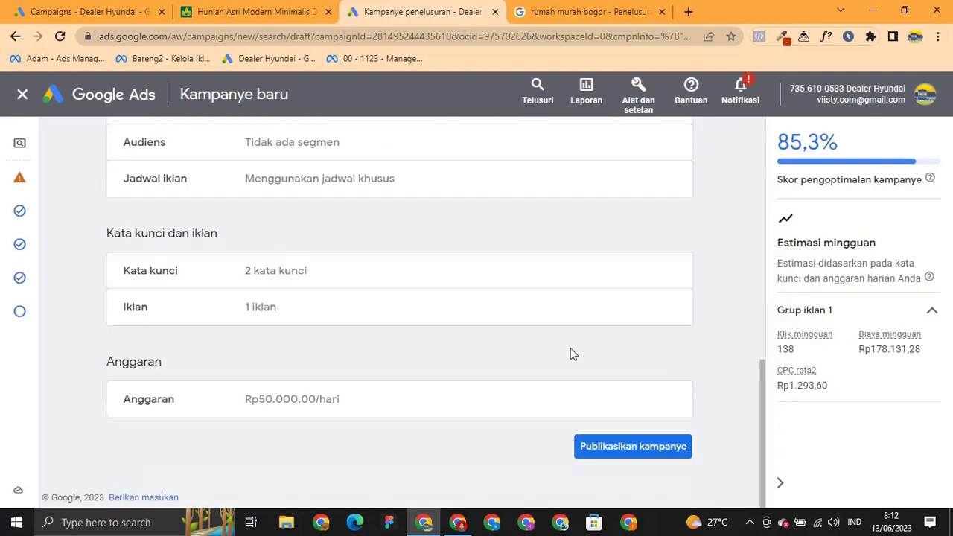
scroll(498, 407, up, 3)
scroll(498, 403, up, 5)
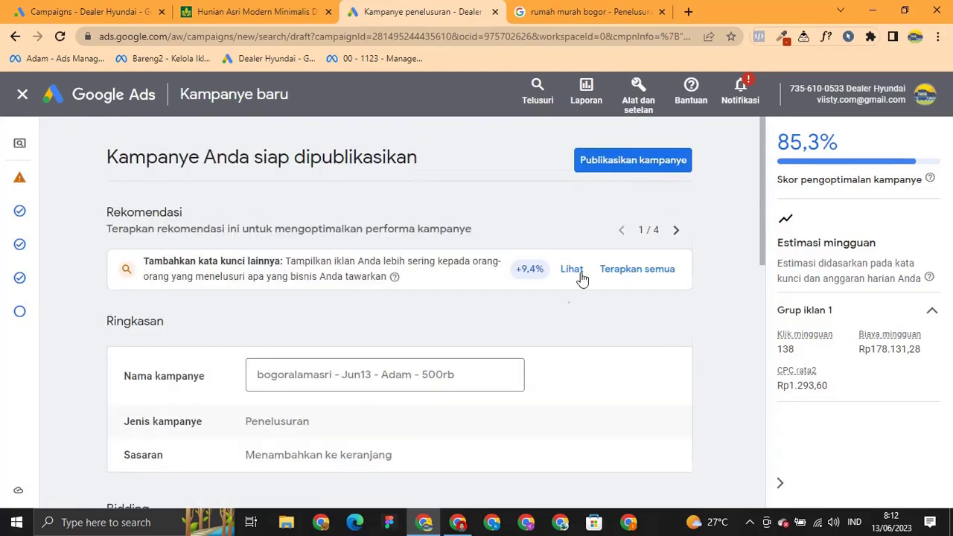
click(655, 167)
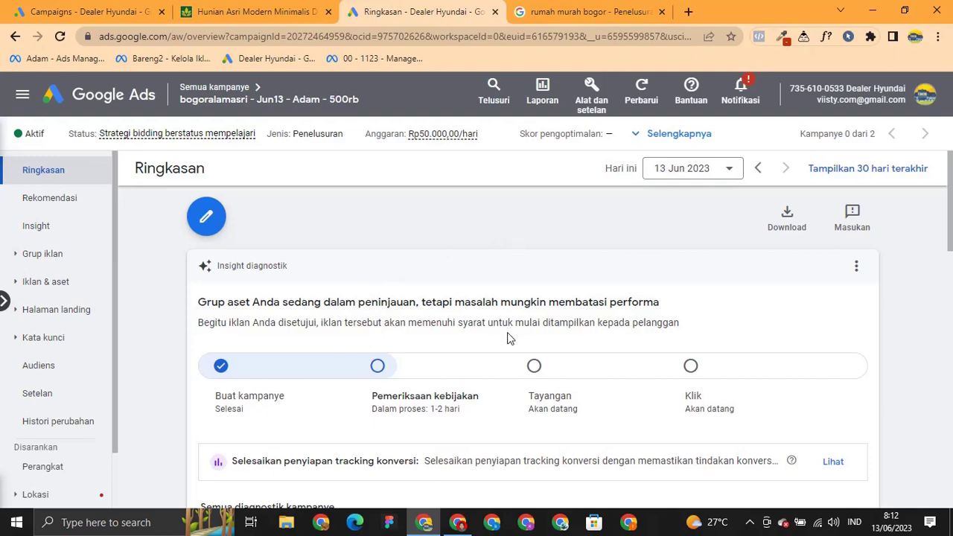
Return to the 'Semua kampanye' list showing the new bogoralamasri campaign beside two others.
scroll(492, 314, down, 2)
scroll(404, 346, up, 2)
click(220, 87)
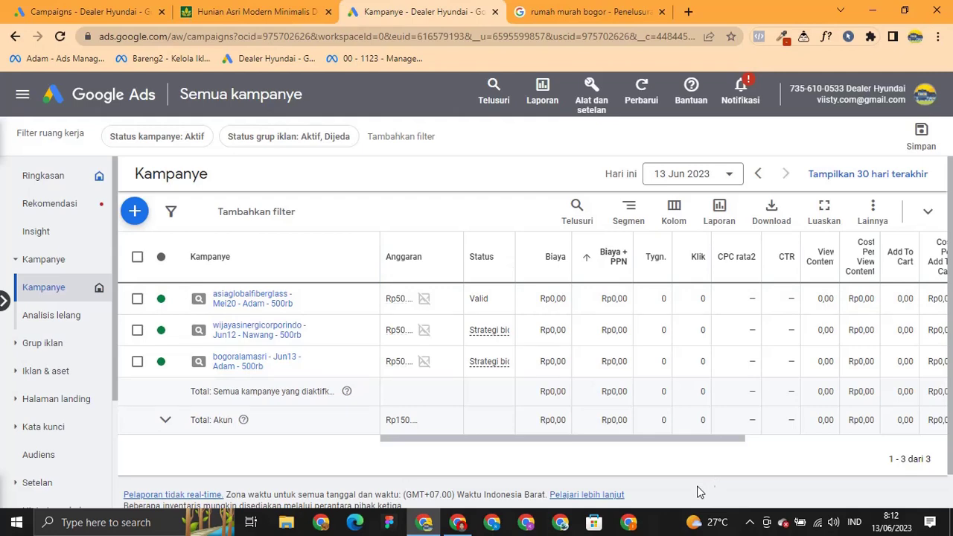
Set the campaign table's date range to 'Semua', covering 18 Jun 2022 – 13 Jun 2023.
click(731, 184)
click(549, 327)
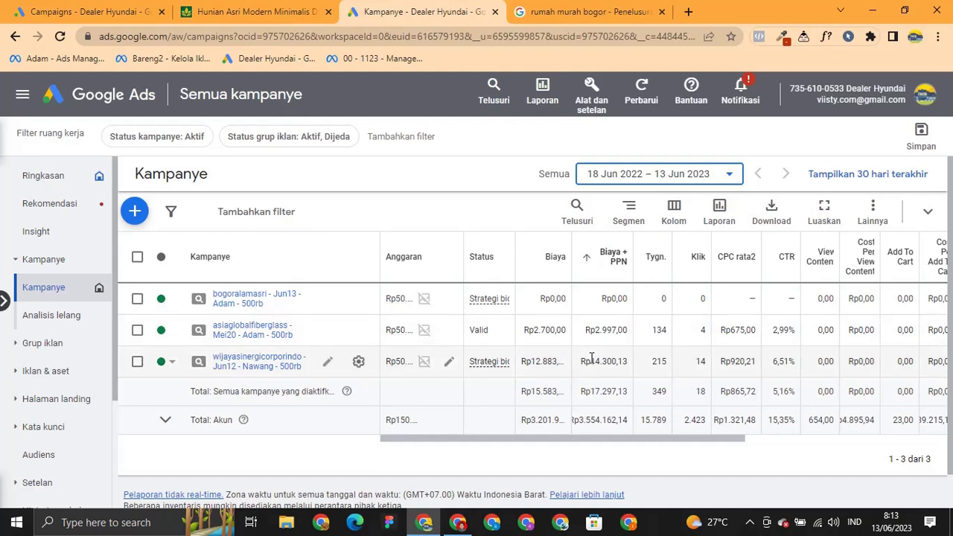